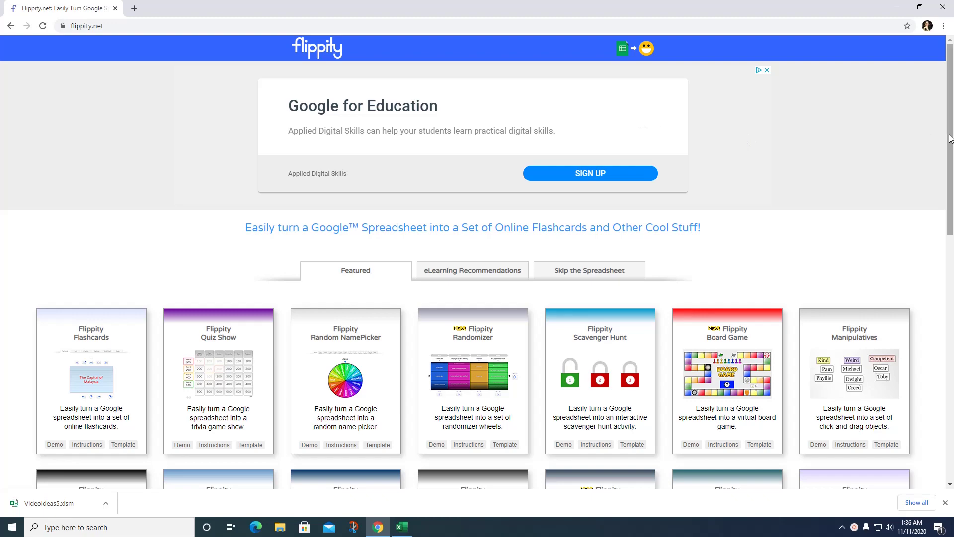
# Open the Matching Game demo from the Flippity activity gallery
pyautogui.moveTo(950, 138); pyautogui.dragTo(910, 219)
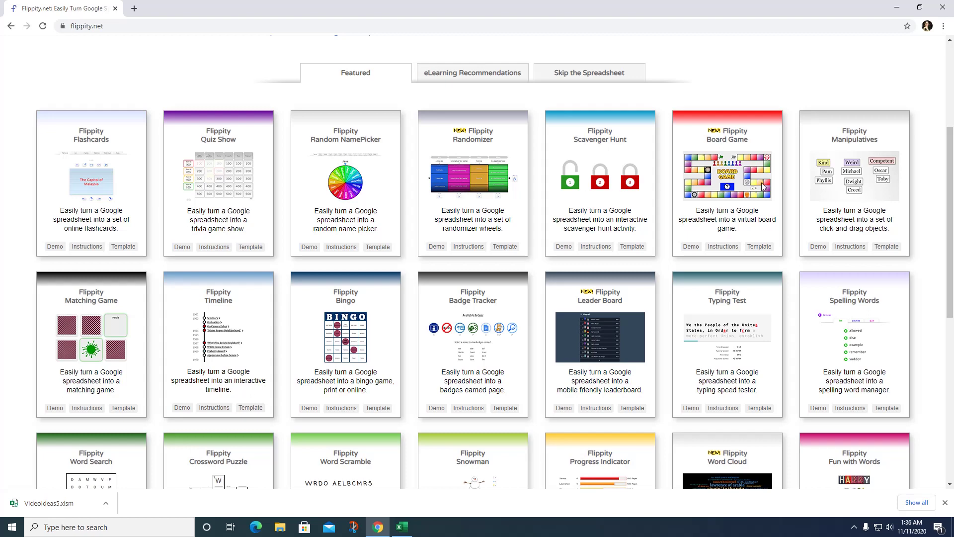
pyautogui.scroll(-7, 877, 182)
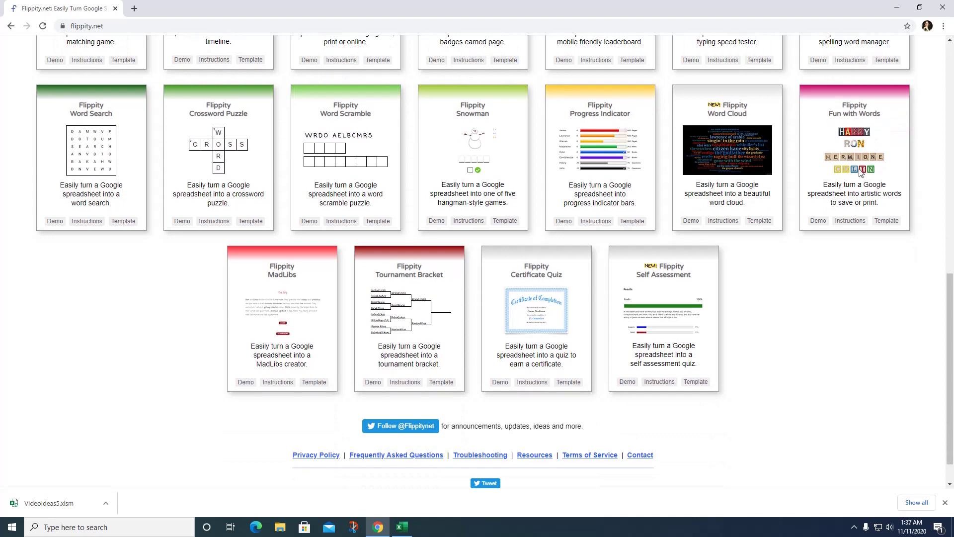
pyautogui.scroll(5, 865, 174)
pyautogui.scroll(4, 861, 173)
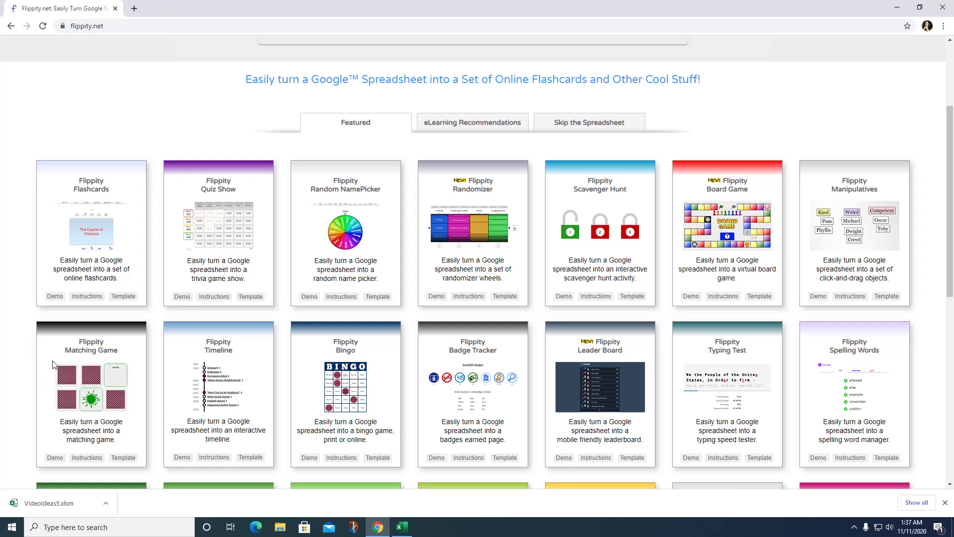
pyautogui.click(51, 461)
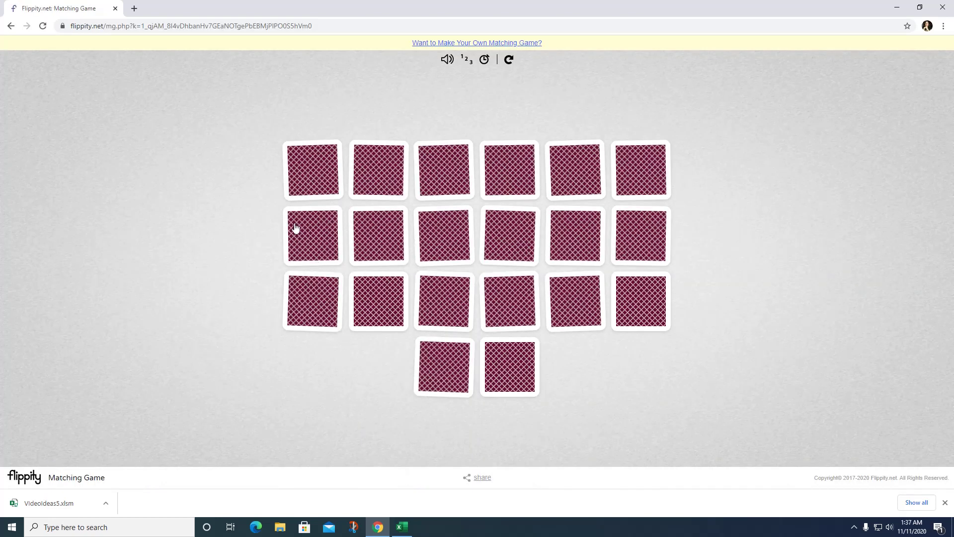
# Flip cards until the yellow sun picture is matched with the word yellow
pyautogui.click(295, 176)
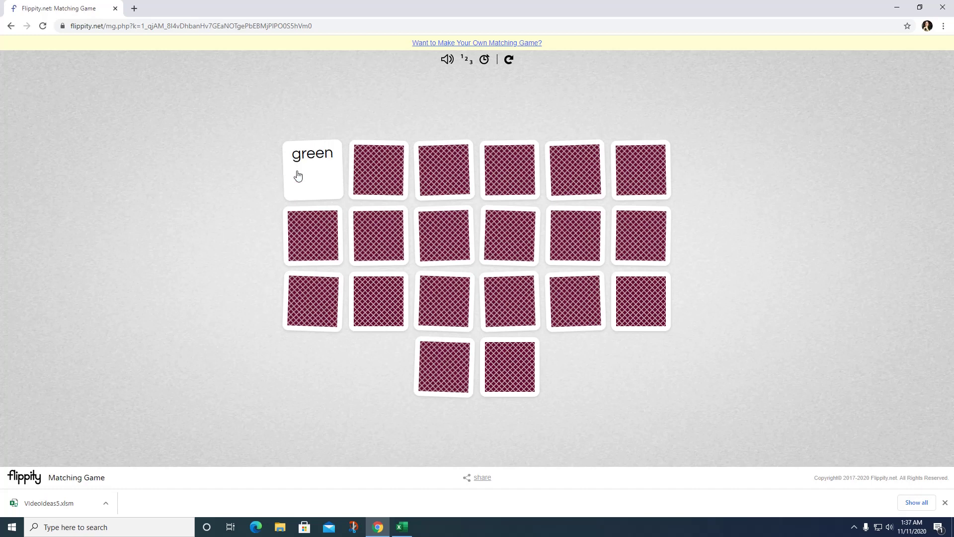
pyautogui.click(305, 241)
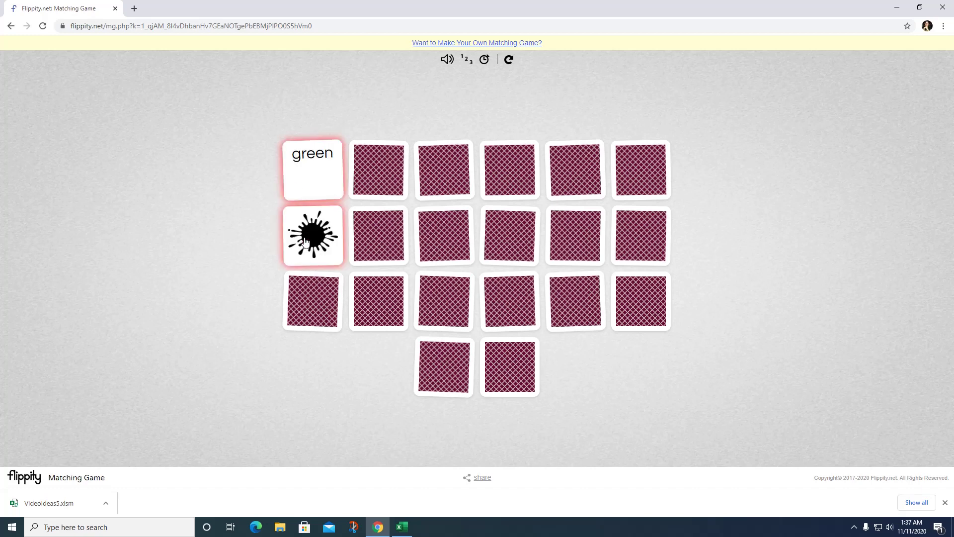
pyautogui.click(376, 186)
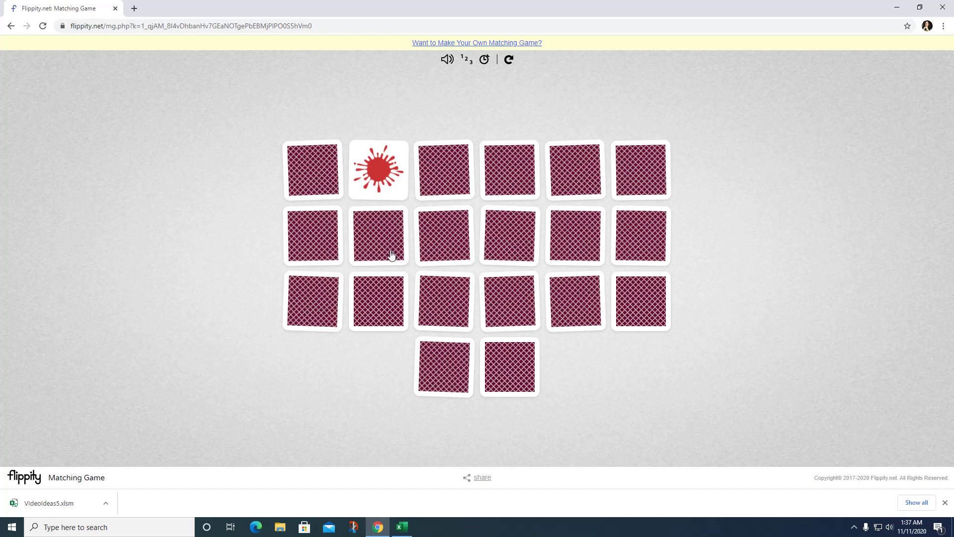
pyautogui.click(456, 172)
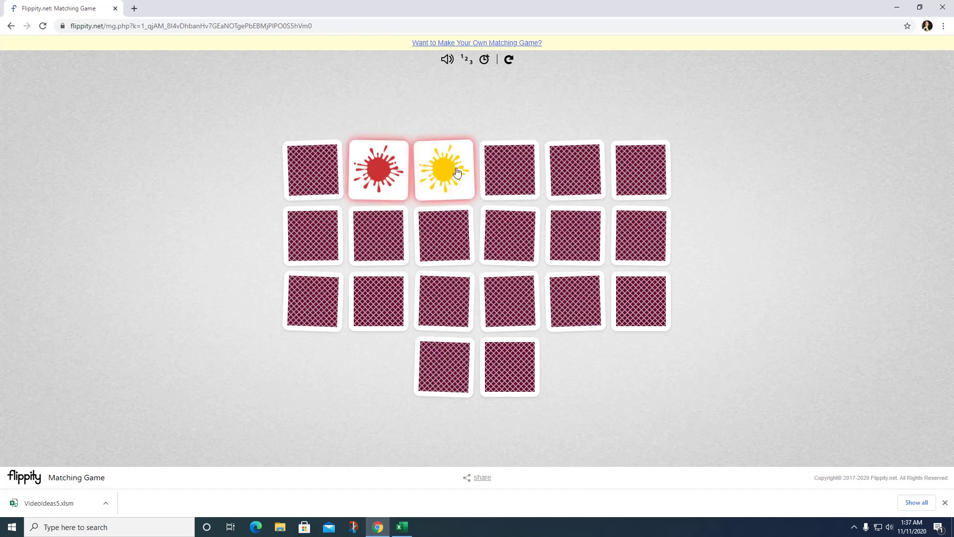
pyautogui.click(519, 178)
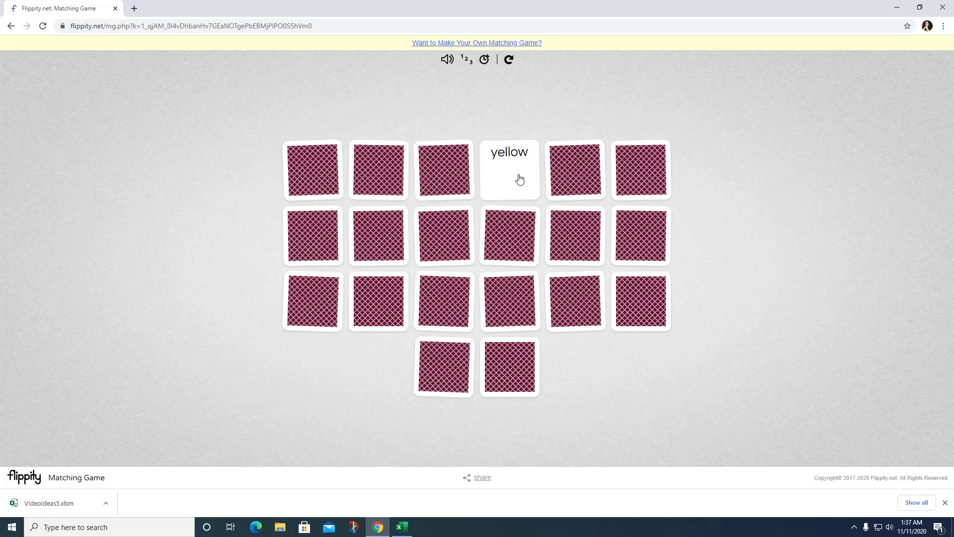
pyautogui.click(367, 176)
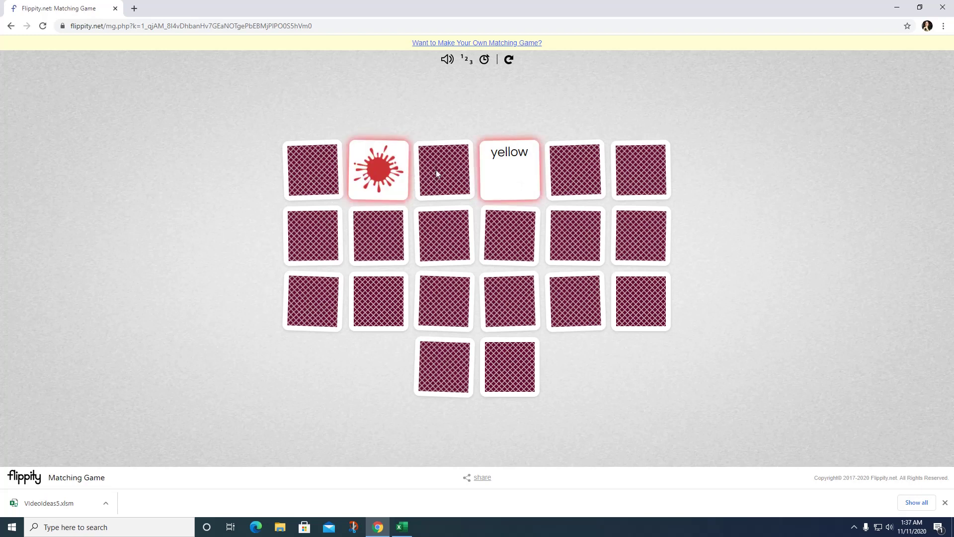
pyautogui.click(464, 171)
pyautogui.click(515, 173)
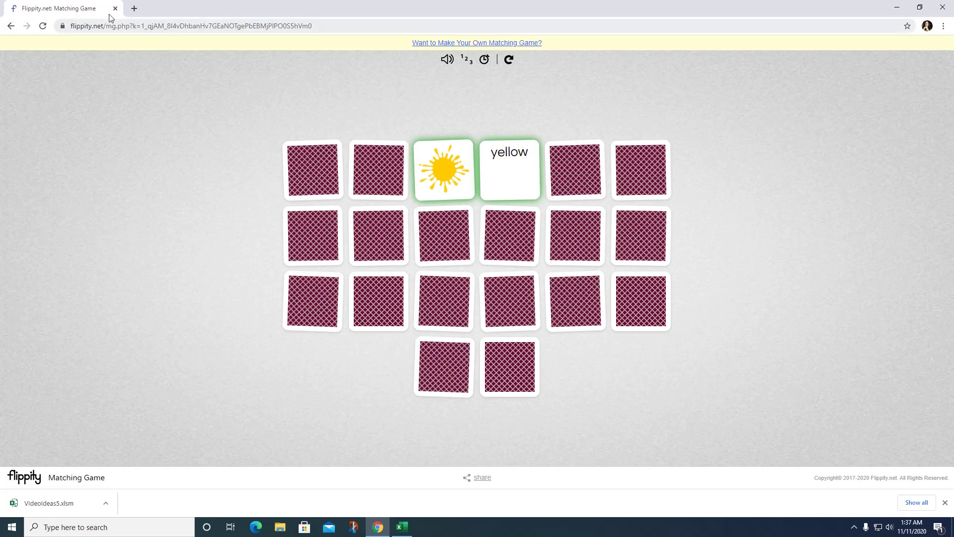
# Return to flippity.net, dismiss the downloads bar, and open Matching Game Instructions
pyautogui.click(11, 27)
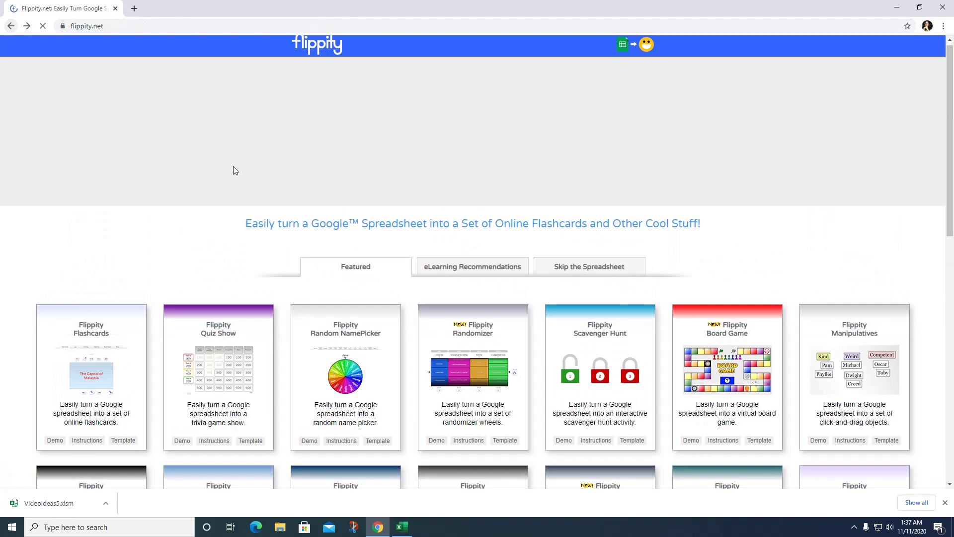
pyautogui.click(944, 504)
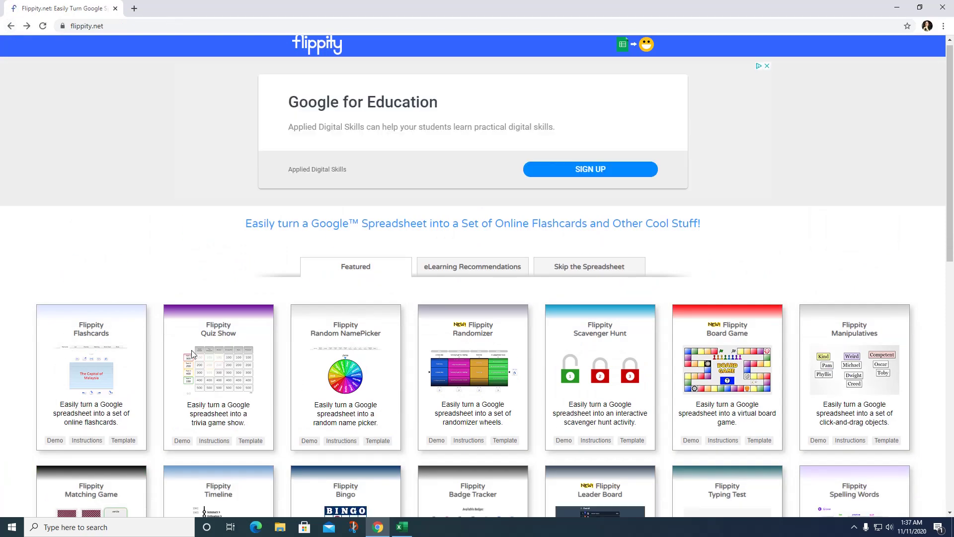
pyautogui.scroll(-3, 188, 354)
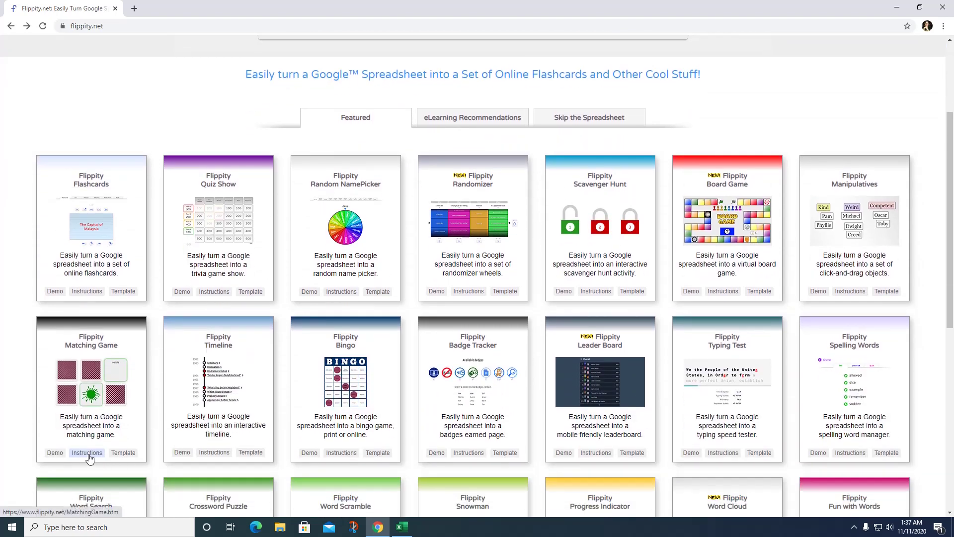
pyautogui.click(88, 453)
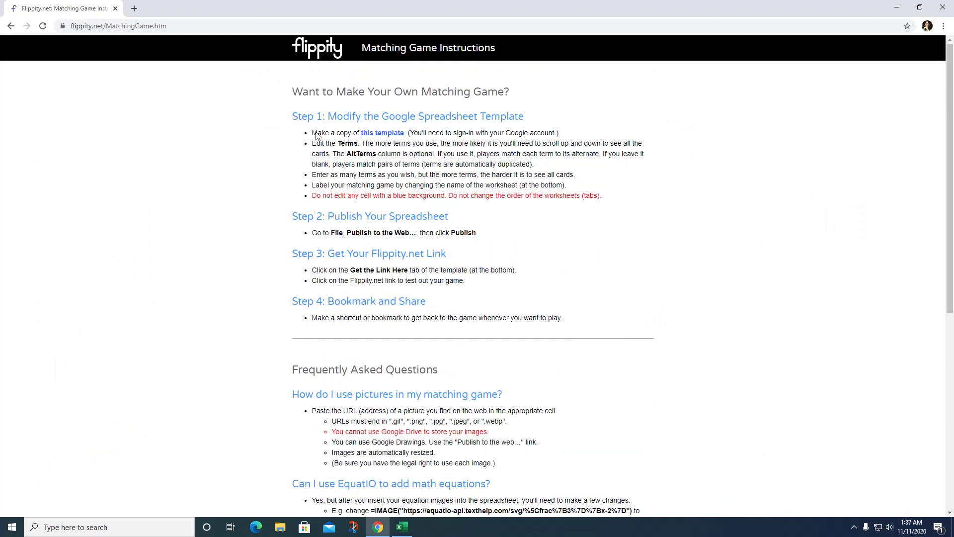
# Make a copy of the Matching Game template from the 'this template' link
pyautogui.click(384, 133)
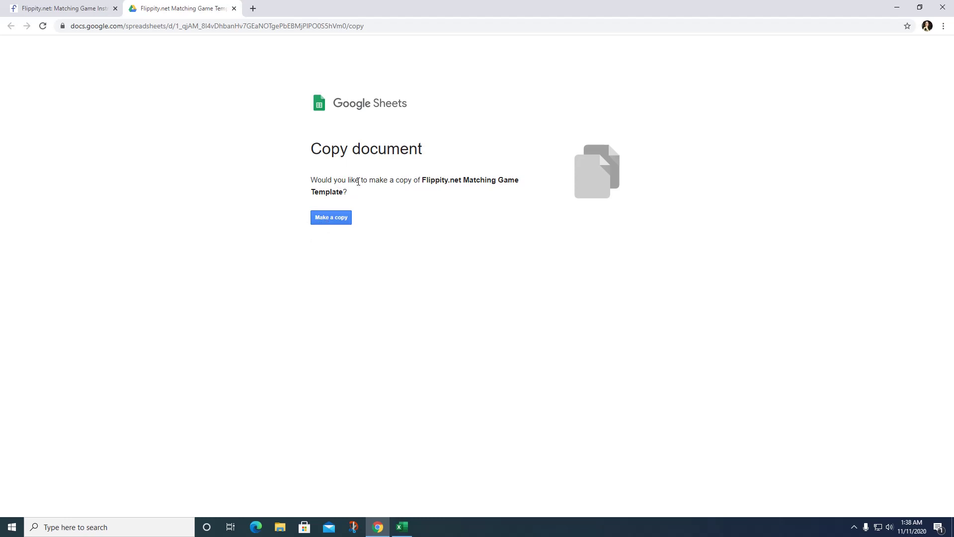
pyautogui.click(342, 223)
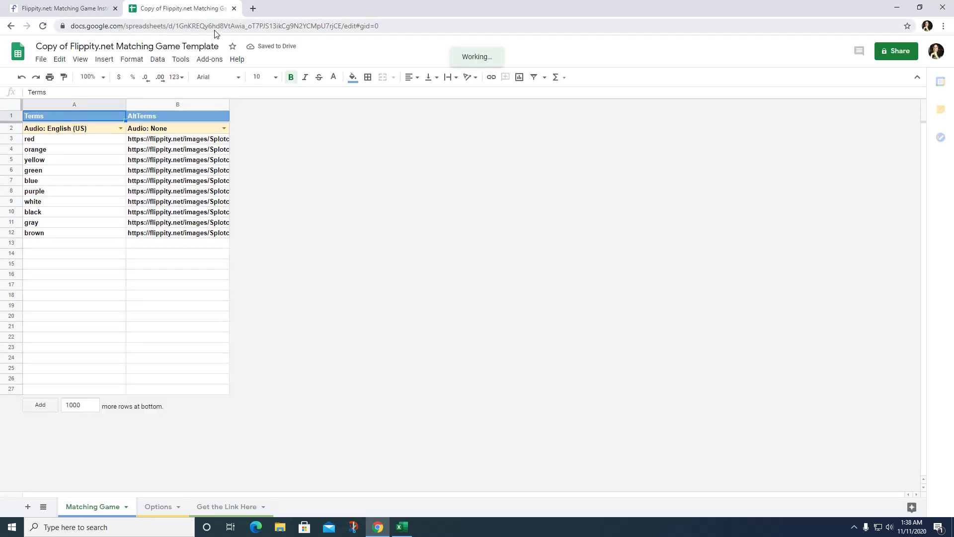
pyautogui.click(54, 9)
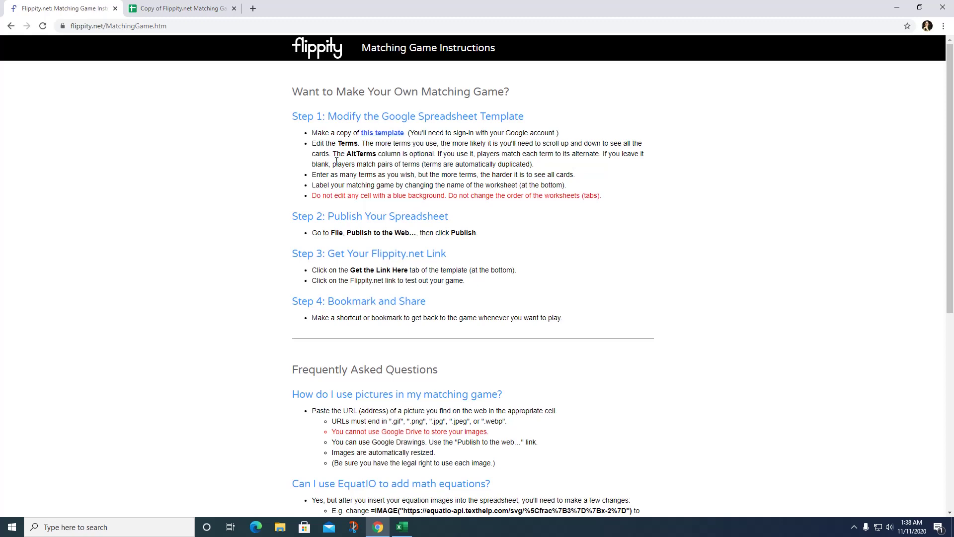
pyautogui.click(159, 8)
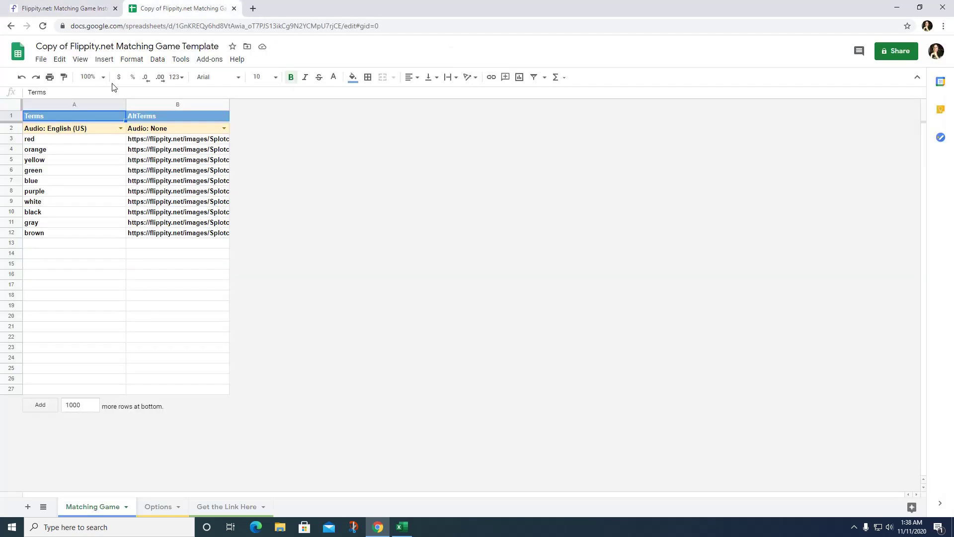
# Enter rojo, verde and azul as AltTerms in cells B3, B6 and B7
pyautogui.click(150, 140)
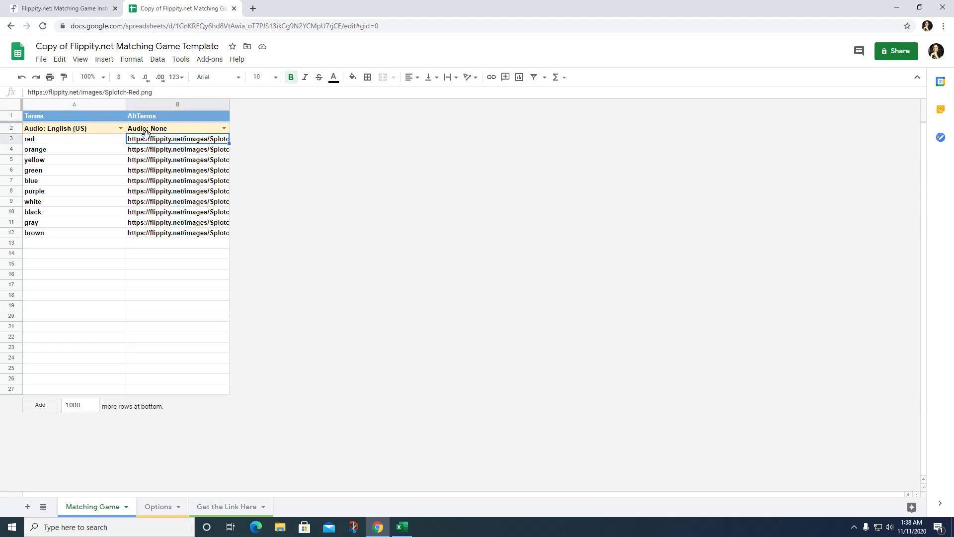
pyautogui.write('rojo')
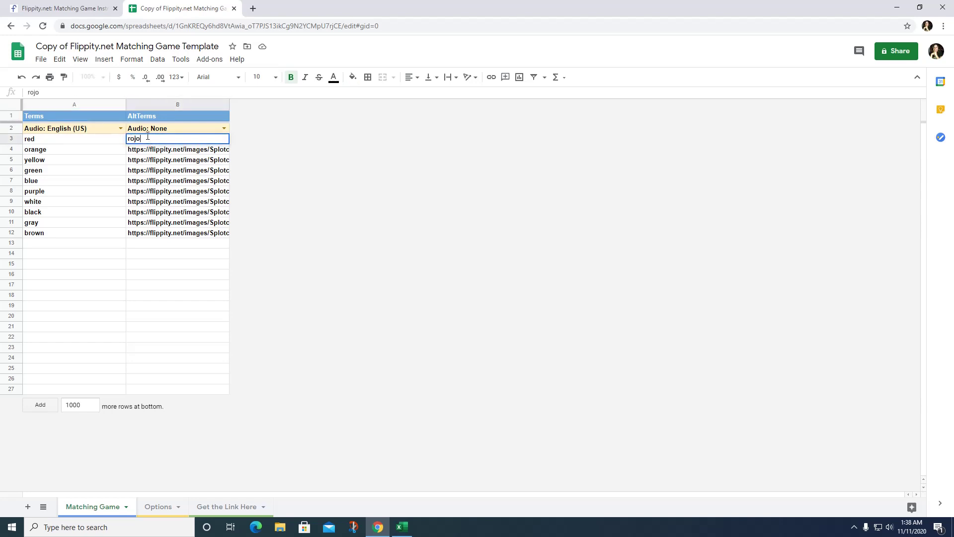
pyautogui.click(145, 172)
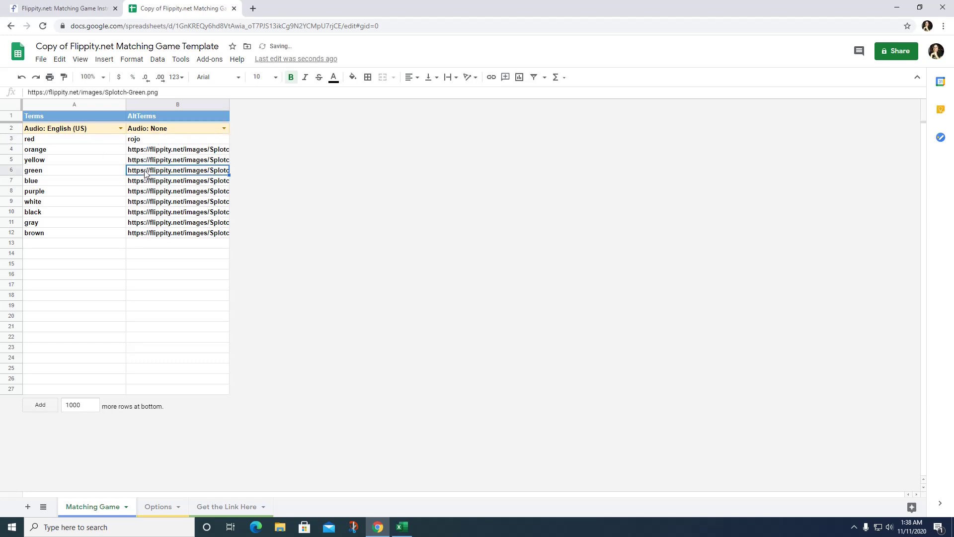
pyautogui.write('verde')
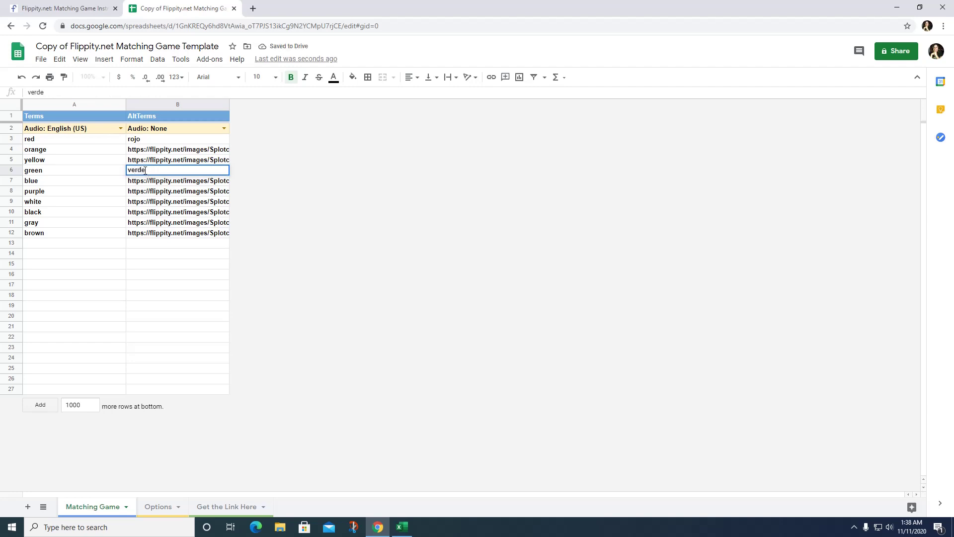
pyautogui.click(137, 184)
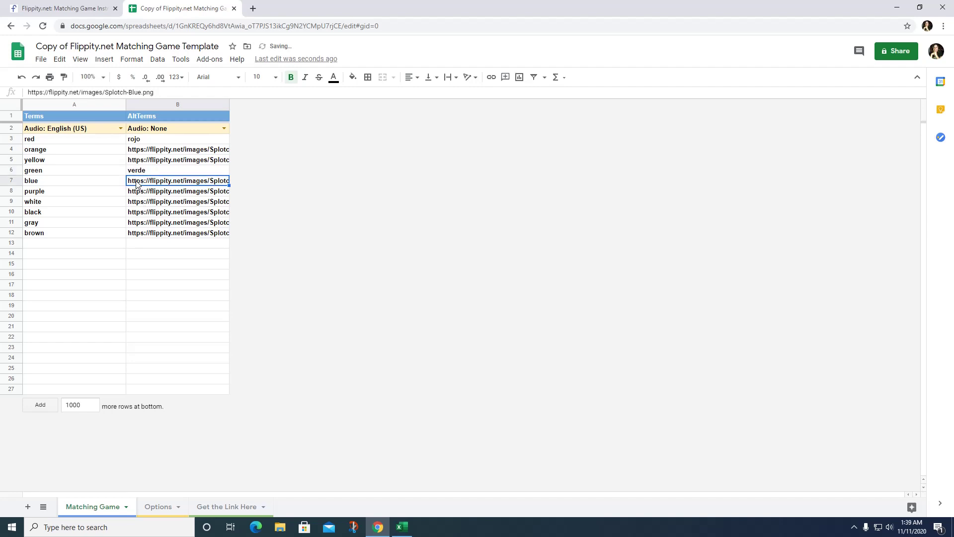
pyautogui.write('azul')
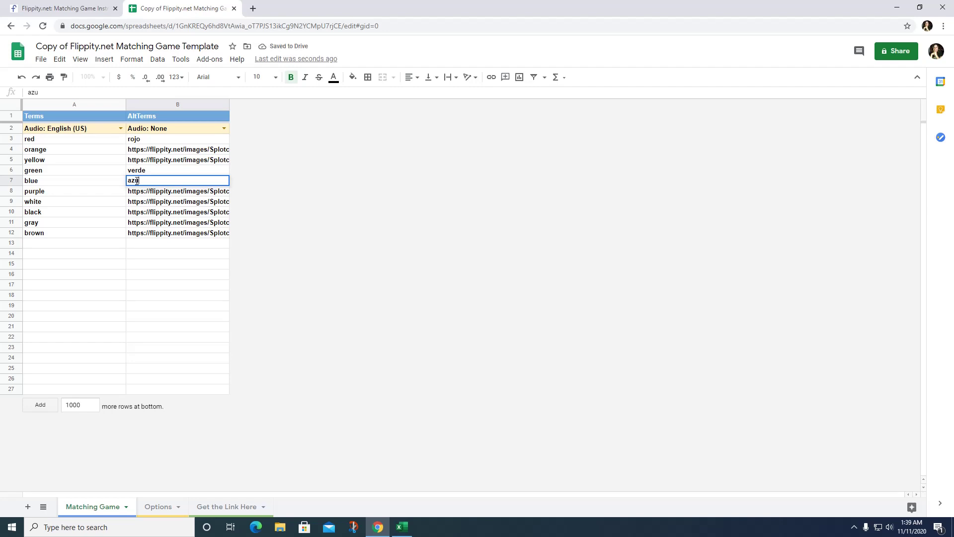
pyautogui.click(164, 201)
# Enter blanco, negro and gris as AltTerms for white, black and gray
pyautogui.write('bla')
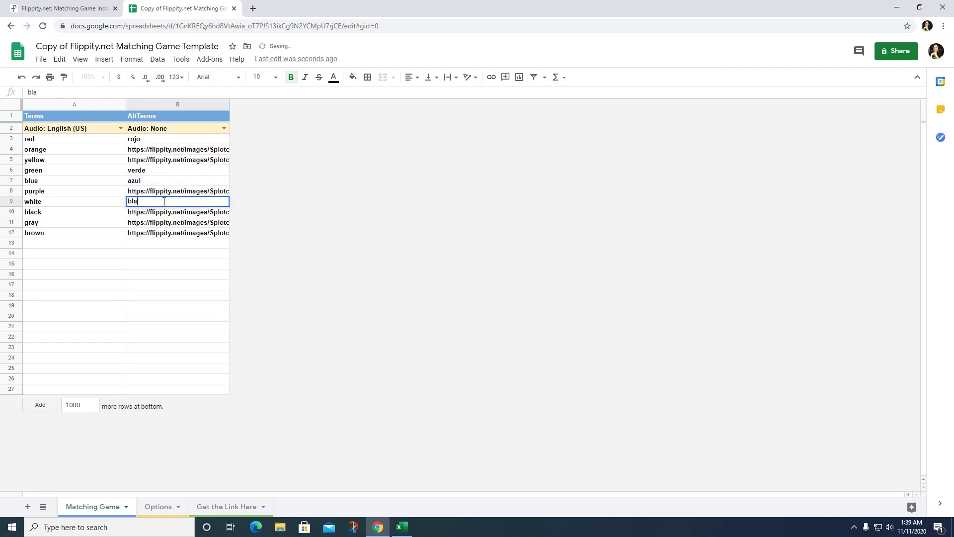
pyautogui.write('nco')
pyautogui.click(148, 214)
pyautogui.write('ne')
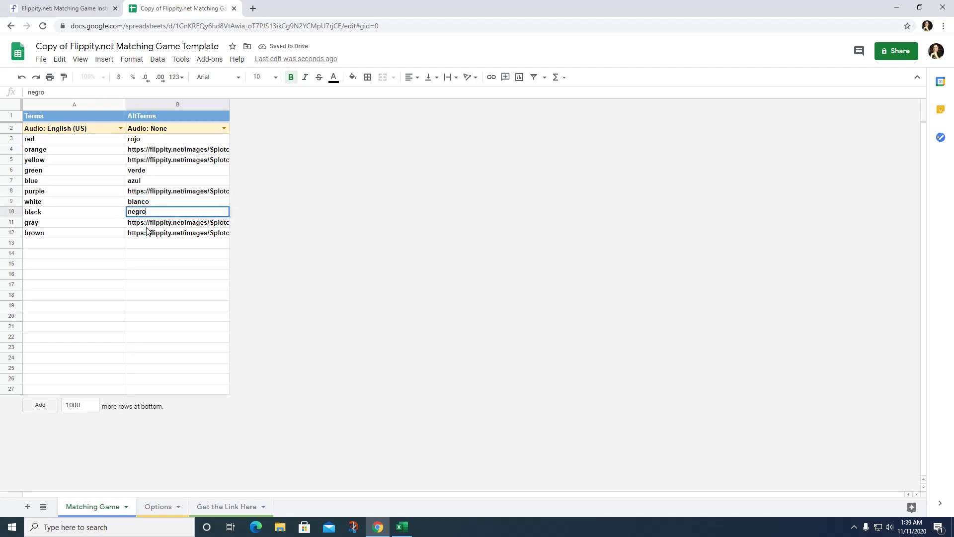
pyautogui.click(148, 226)
pyautogui.write('gr')
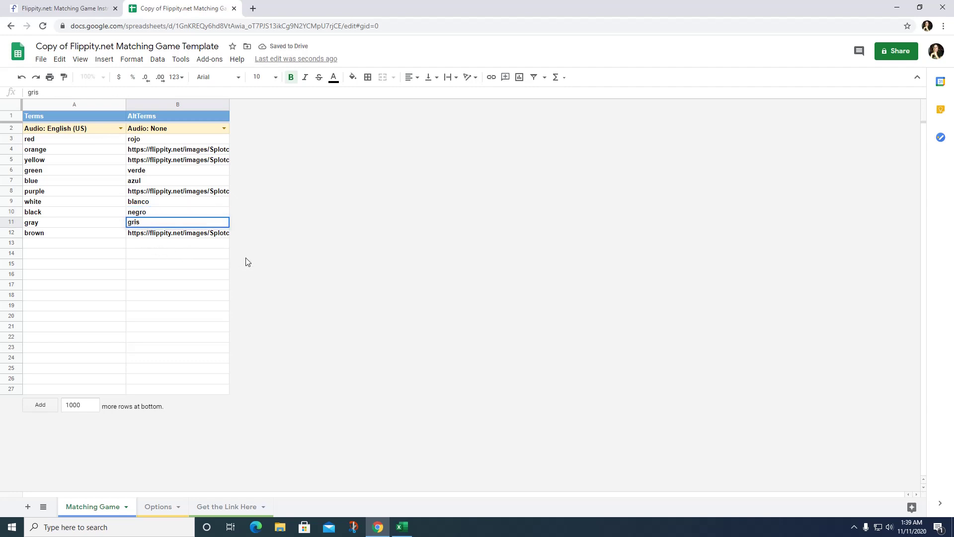
pyautogui.write('is')
pyautogui.press('Return')
pyautogui.press('Down')
pyautogui.press('Down')
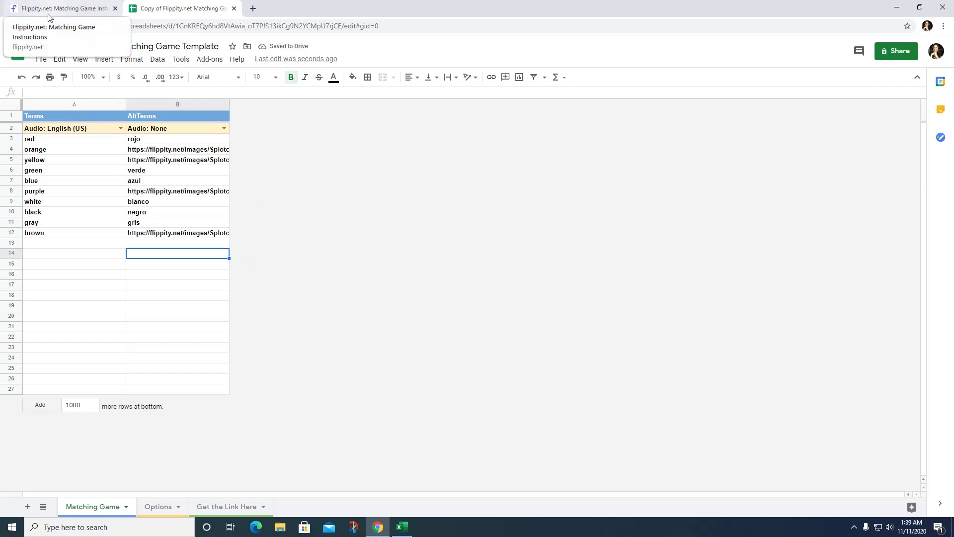
# Add a wild card term in A13 with its AltTerm in B13, below brown
pyautogui.click(42, 246)
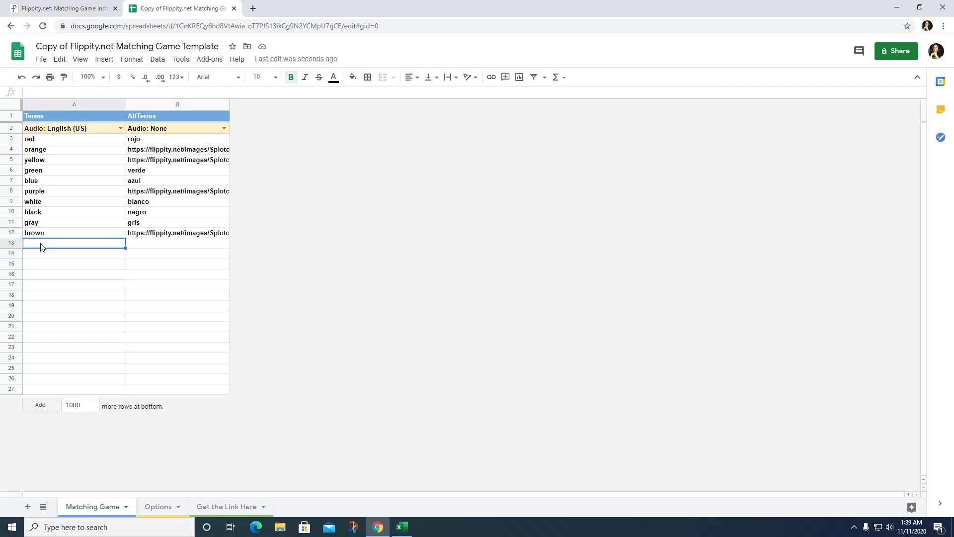
pyautogui.write('wu')
pyautogui.write('ld card')
pyautogui.click(153, 249)
pyautogui.write('ma')
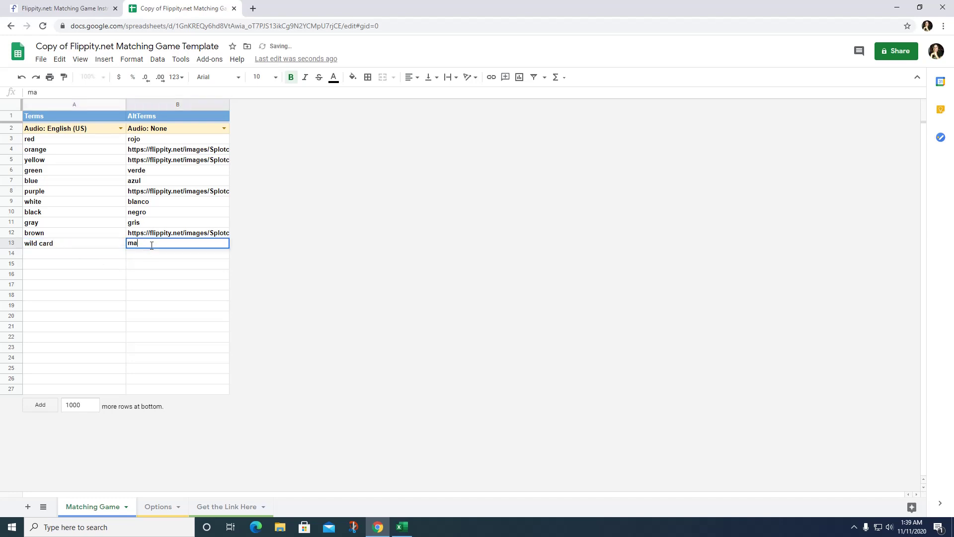
pyautogui.write('tch anything')
pyautogui.click(31, 9)
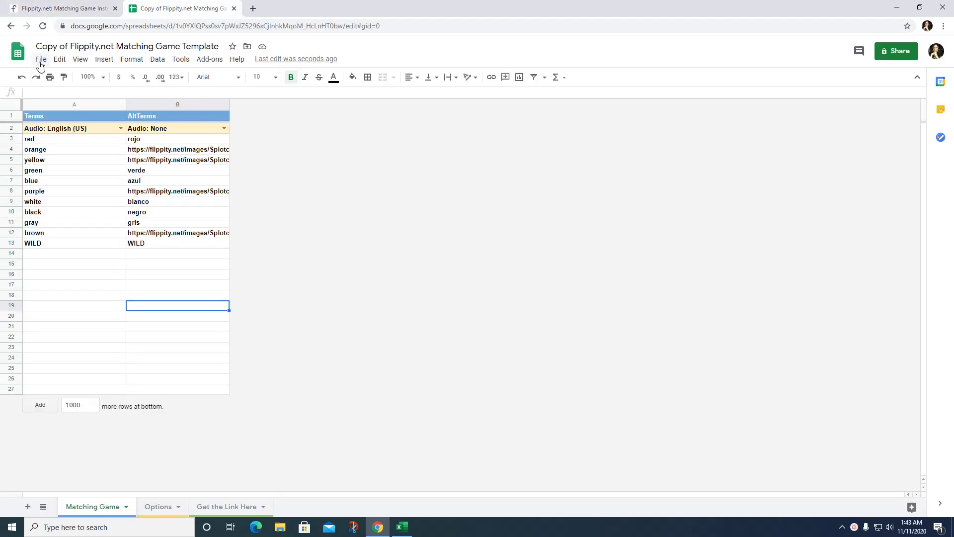
# Publish the spreadsheet as Entire Document / Web page via File > Publish to the web
pyautogui.click(77, 10)
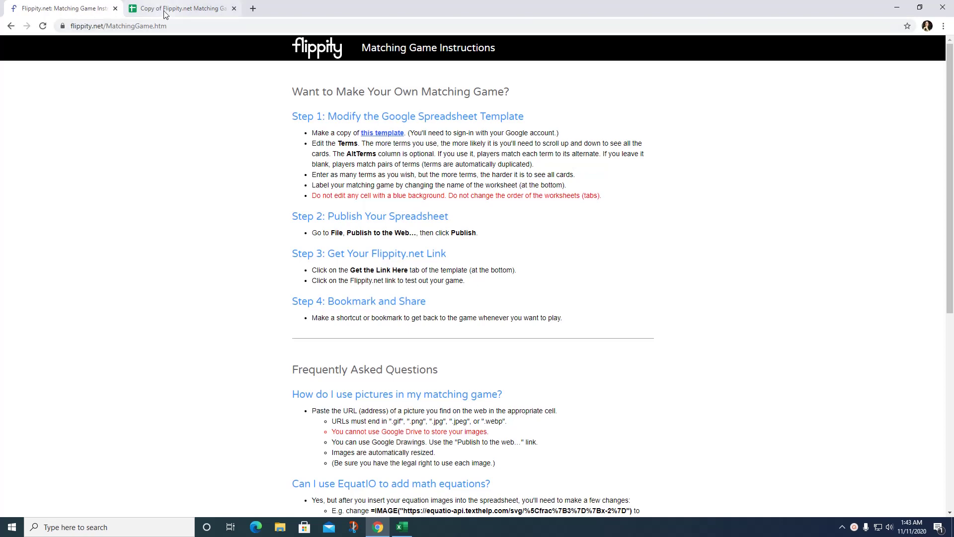
pyautogui.click(144, 9)
pyautogui.click(37, 59)
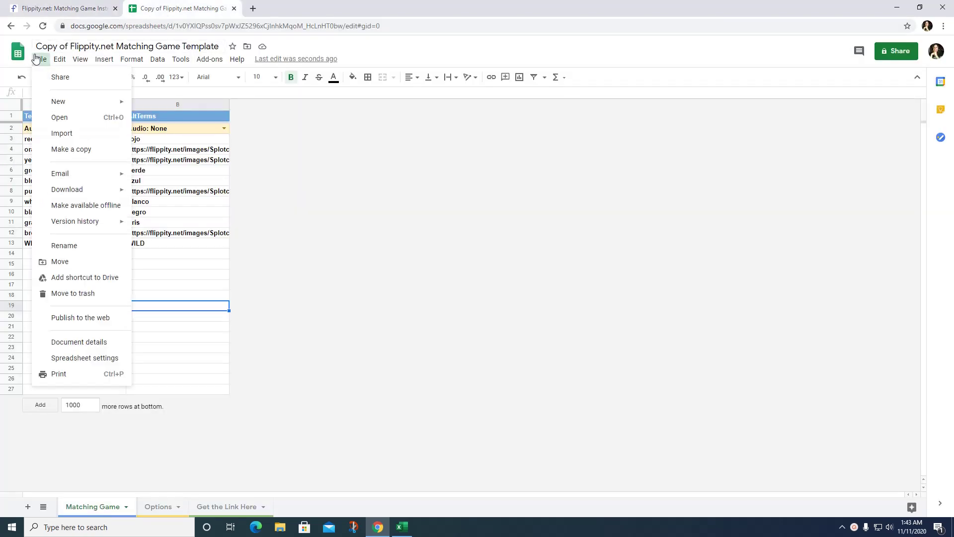
pyautogui.click(60, 317)
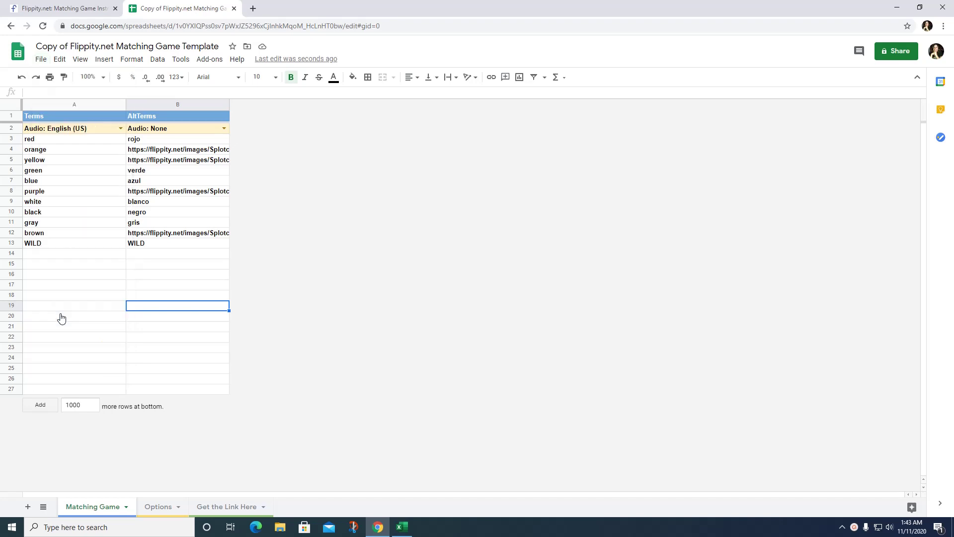
pyautogui.click(391, 319)
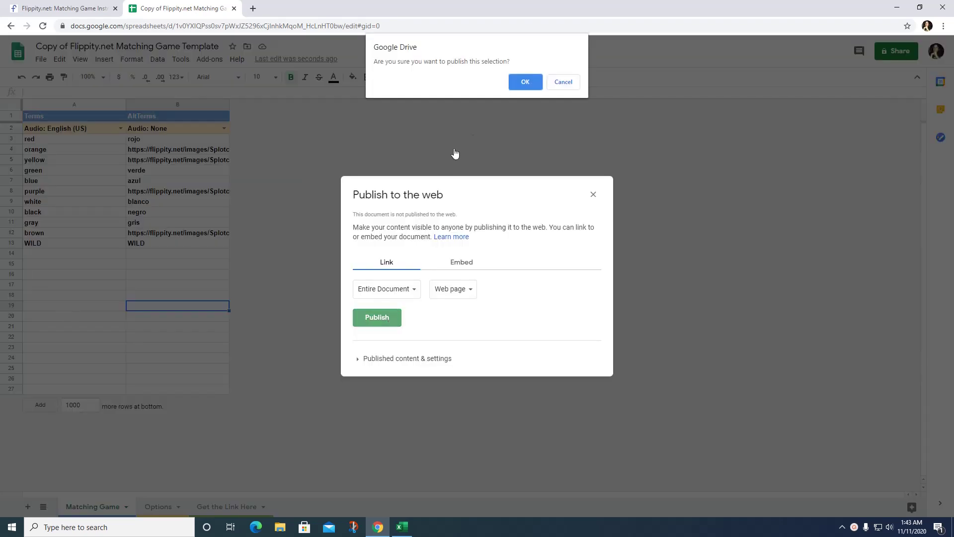
pyautogui.click(524, 82)
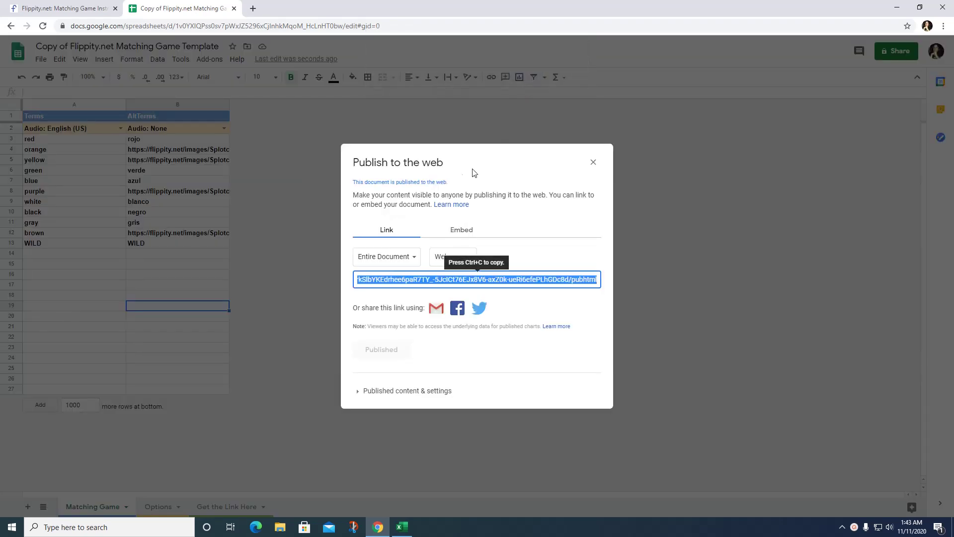
# Copy the game link in A2 of the Get the Link Here sheet and open a new tab
pyautogui.click(593, 162)
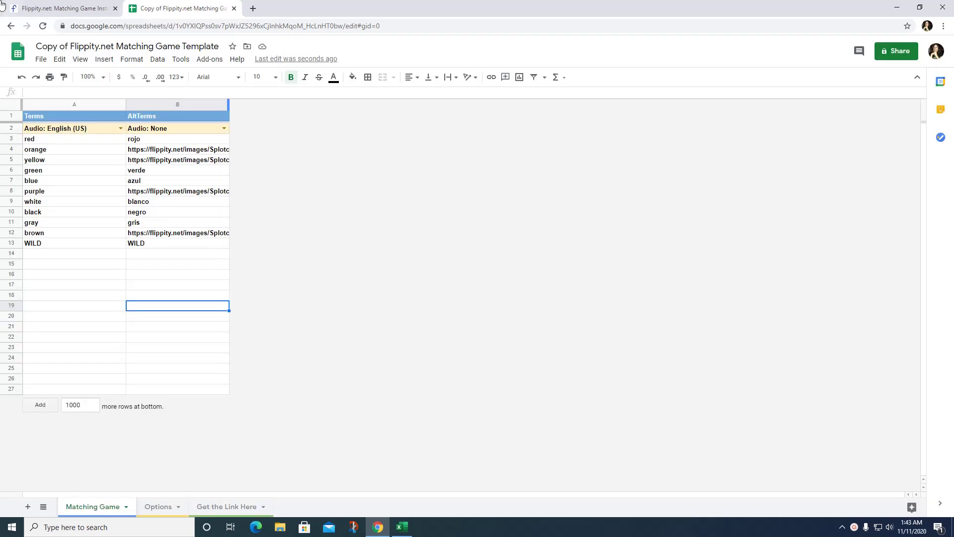
pyautogui.click(40, 14)
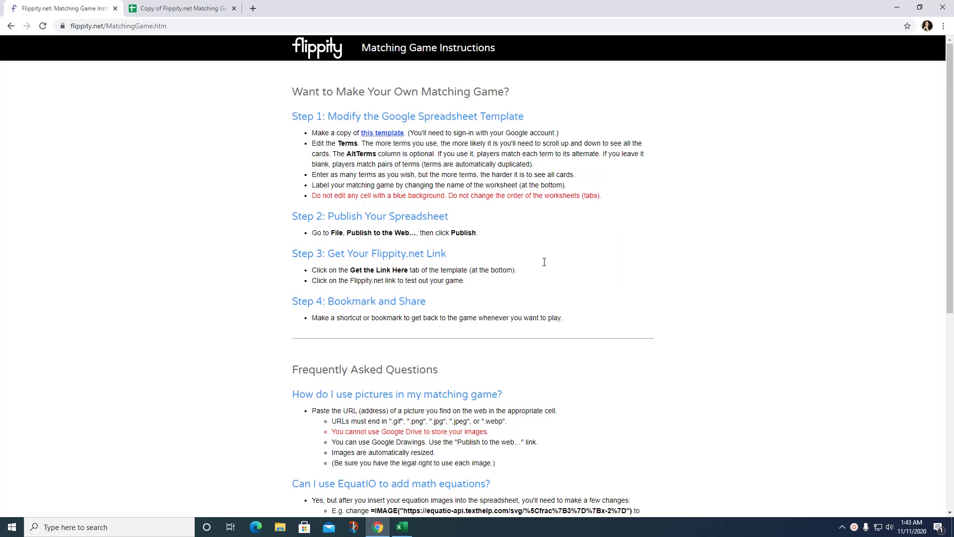
pyautogui.click(214, 11)
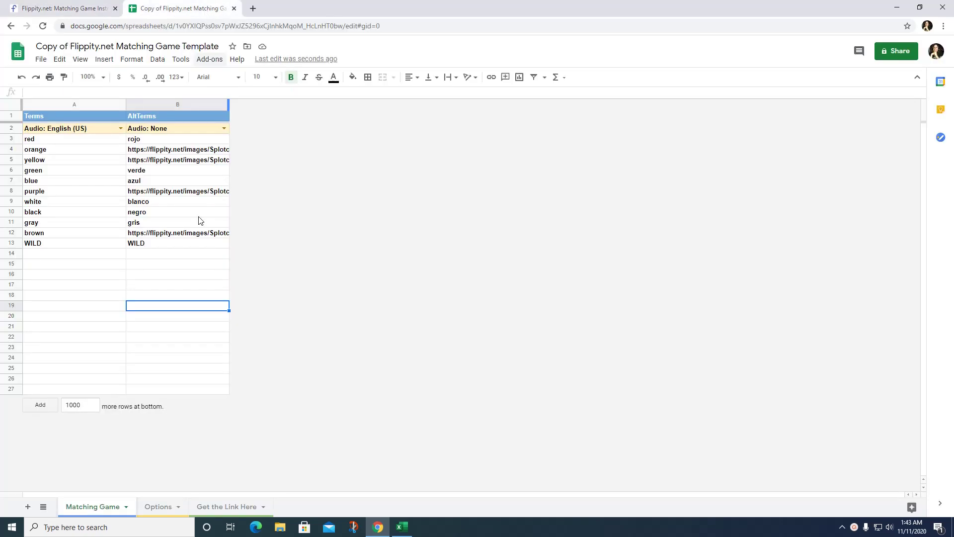
pyautogui.click(230, 506)
pyautogui.moveTo(366, 132)
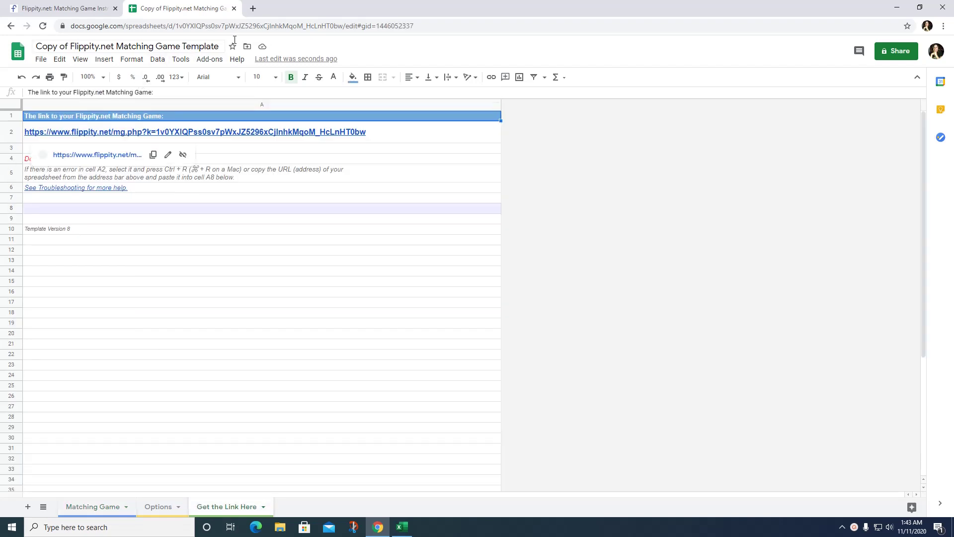
pyautogui.rightClick(337, 134)
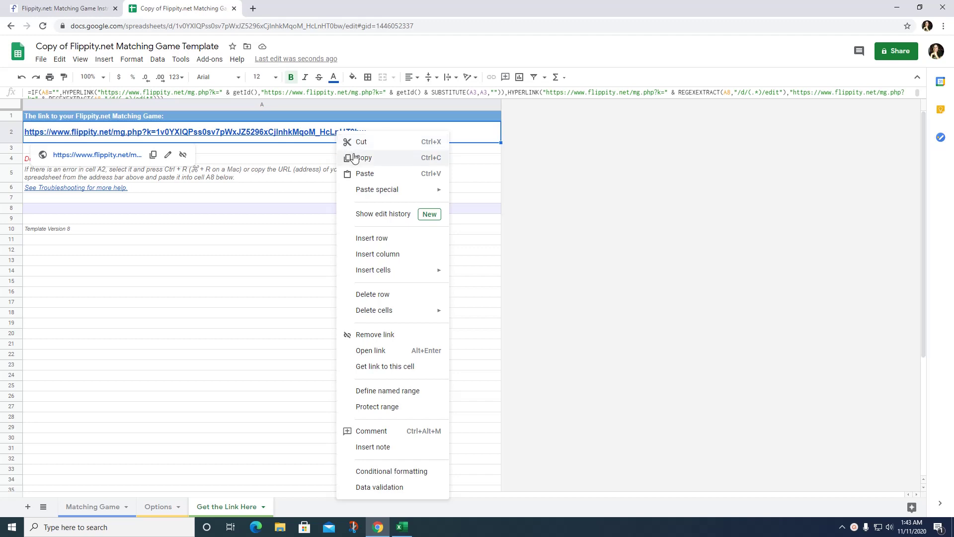
pyautogui.click(403, 162)
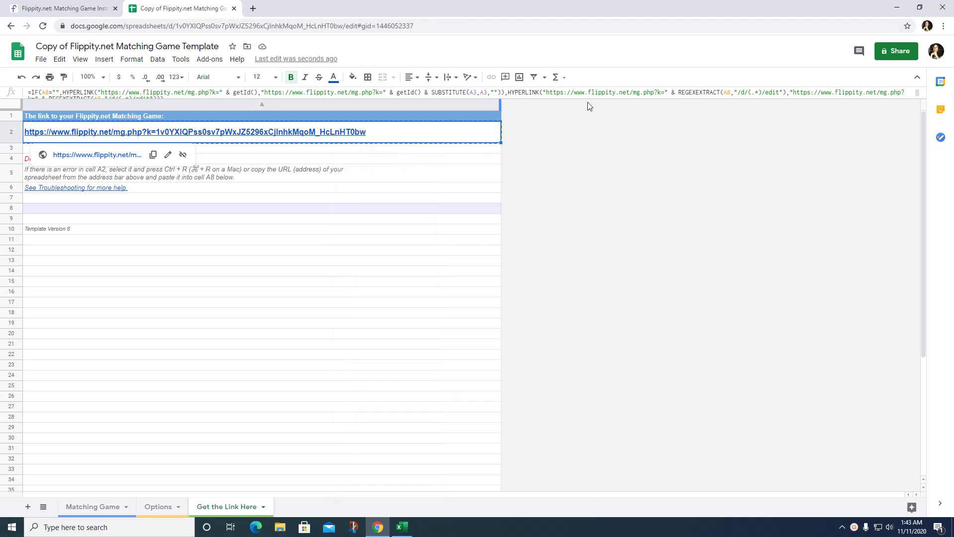
pyautogui.click(252, 9)
# Paste the copied game link into the new tab's address bar and load it
pyautogui.rightClick(277, 25)
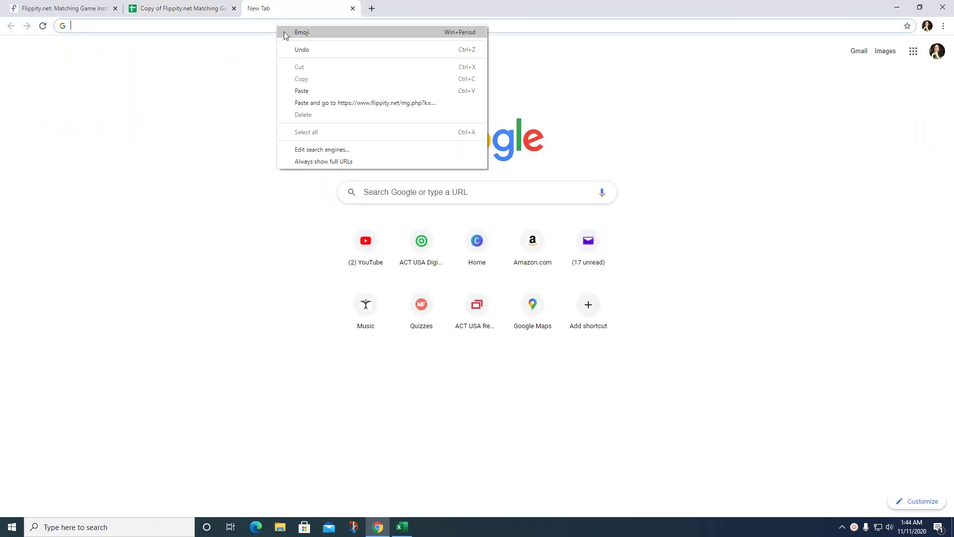
pyautogui.click(299, 91)
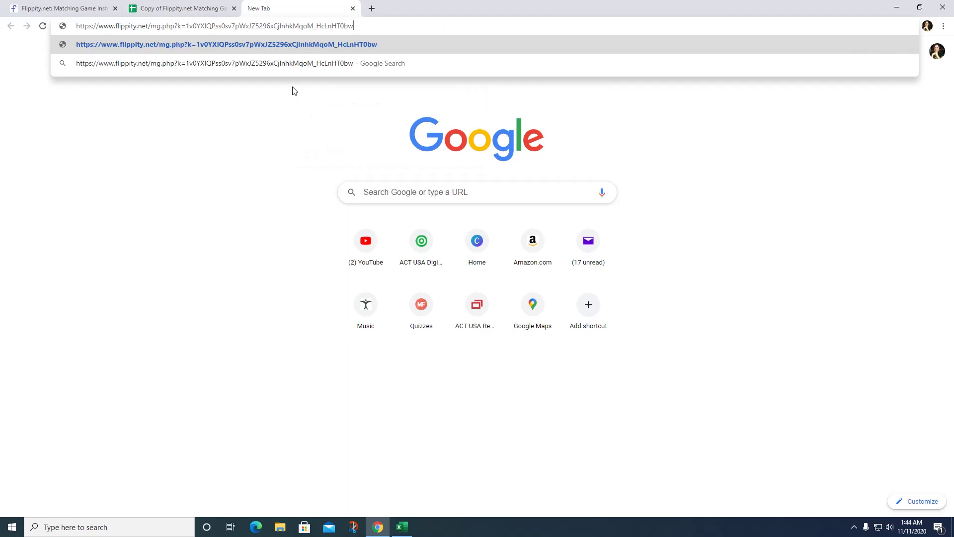
pyautogui.press('Return')
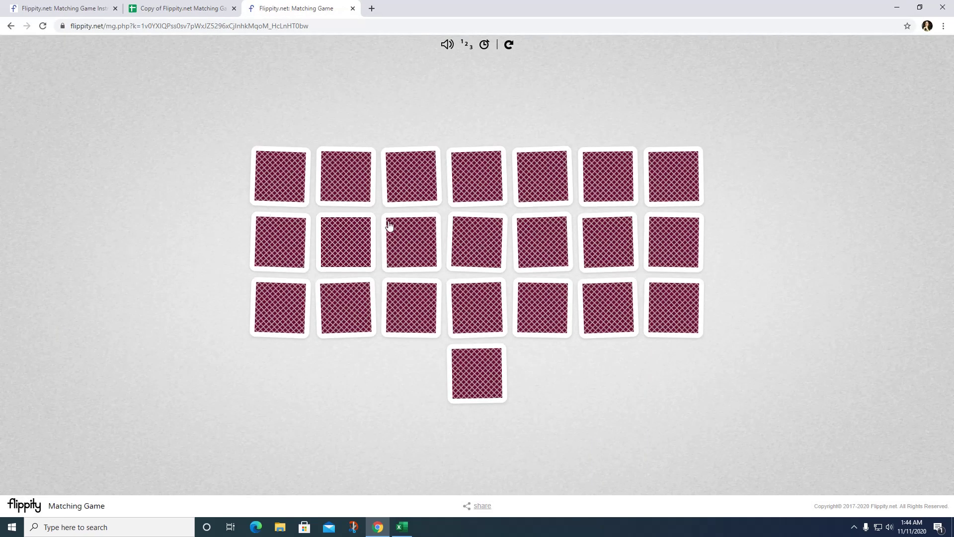
# Flip cards across the grid of Spanish words and WILD to try matches
pyautogui.click(431, 190)
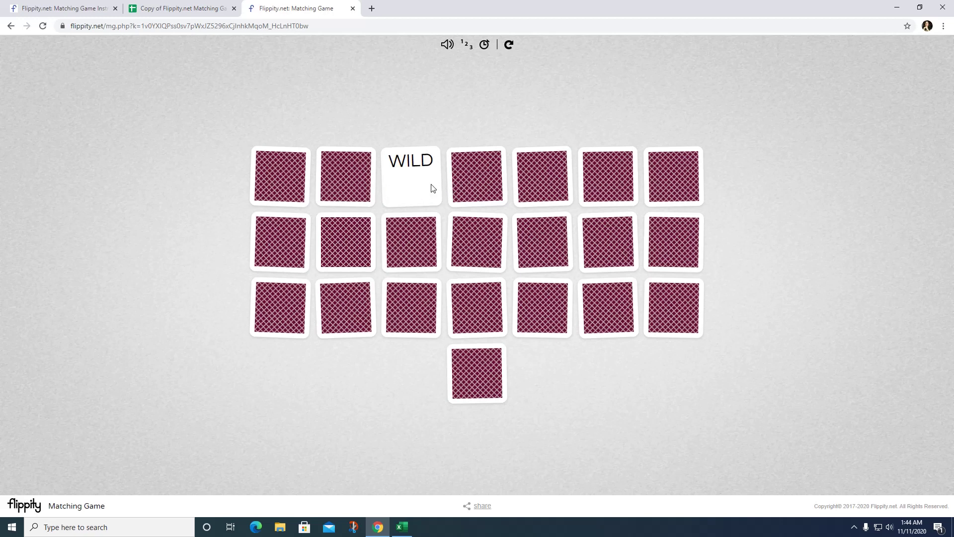
pyautogui.click(530, 177)
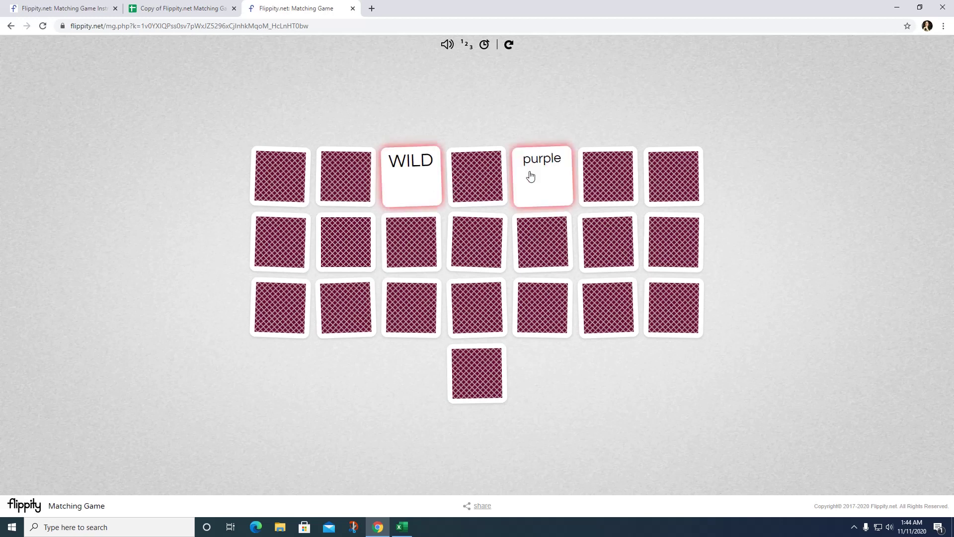
pyautogui.click(482, 237)
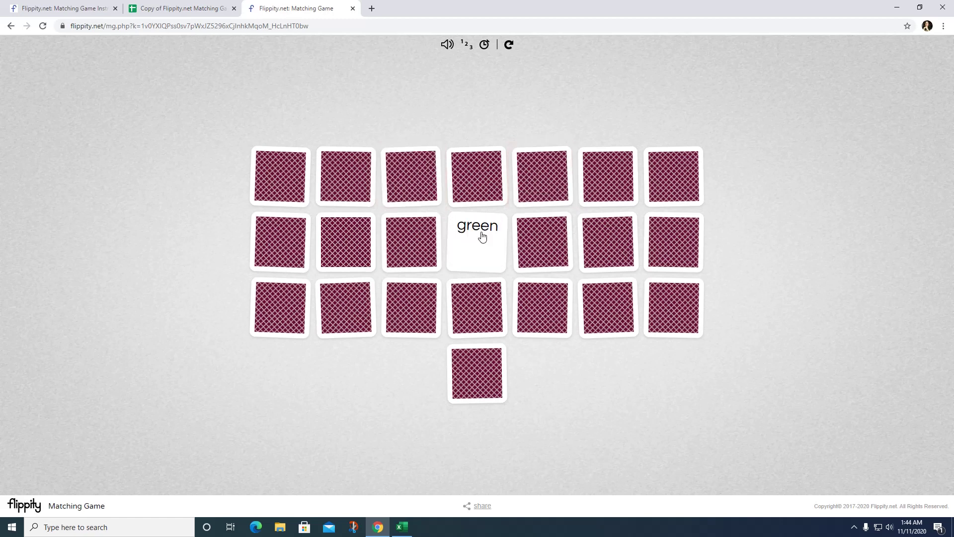
pyautogui.click(430, 250)
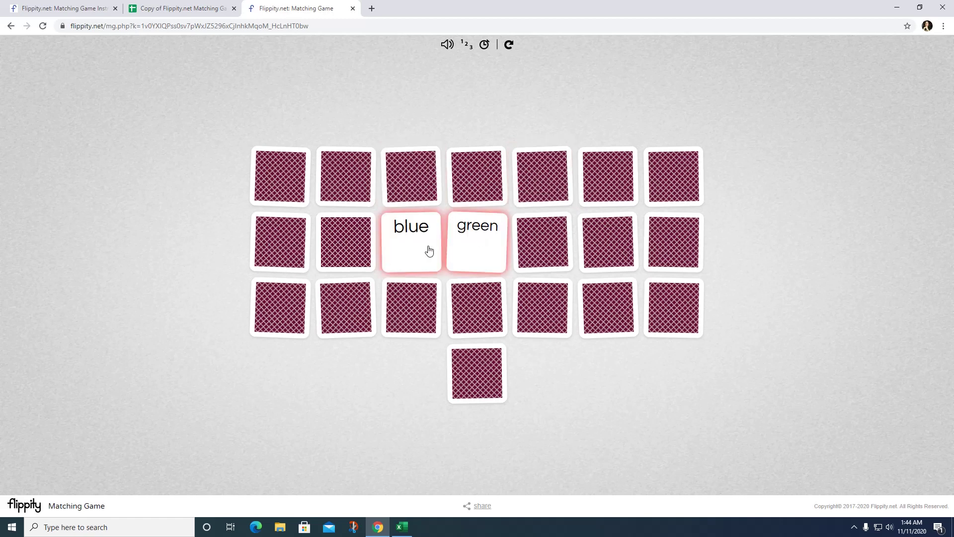
pyautogui.click(410, 312)
pyautogui.click(525, 311)
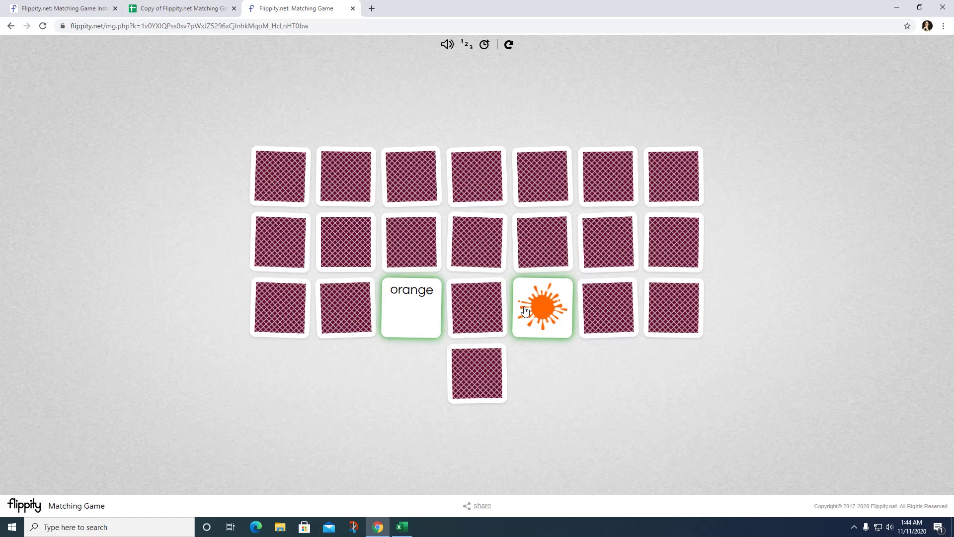
pyautogui.click(266, 311)
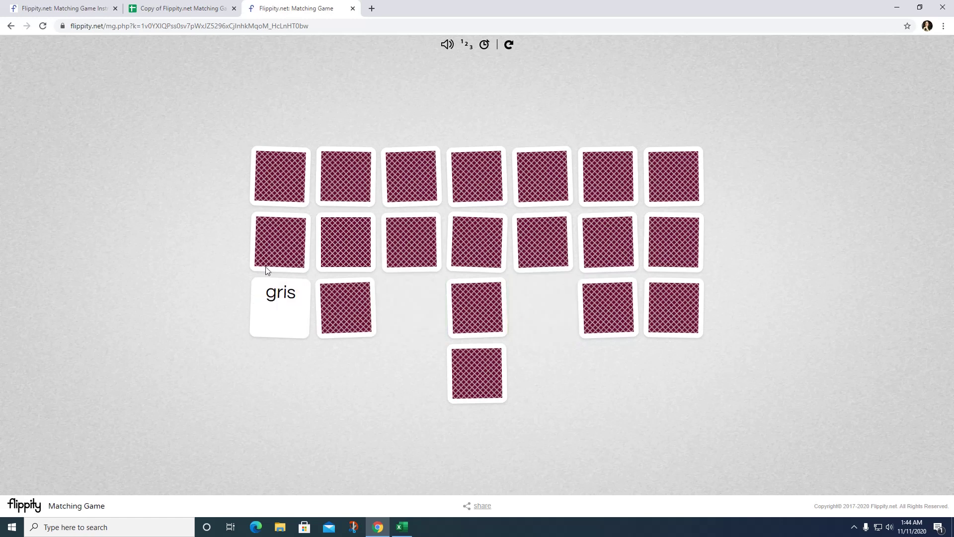
# Flip more cards seeking the sun picture's match, then return to the instructions tab
pyautogui.click(267, 254)
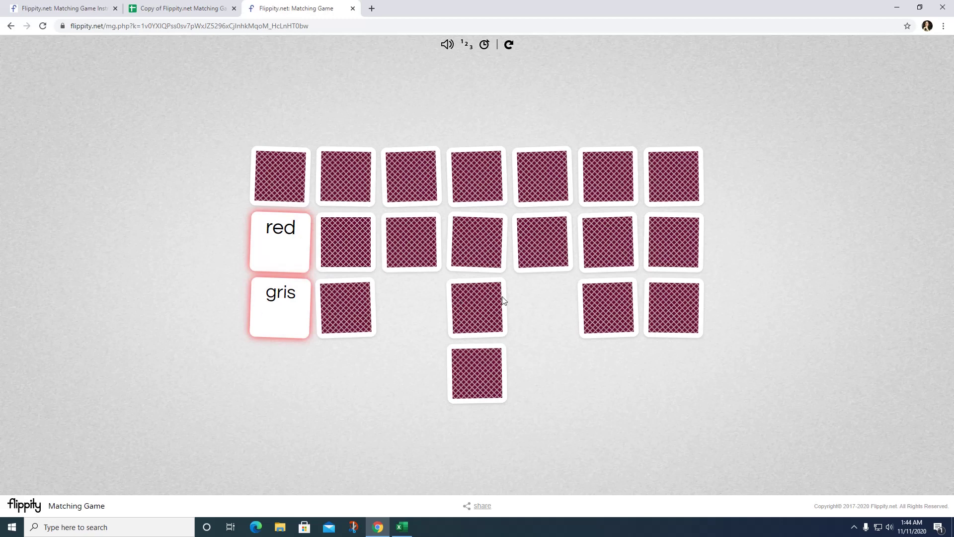
pyautogui.click(534, 248)
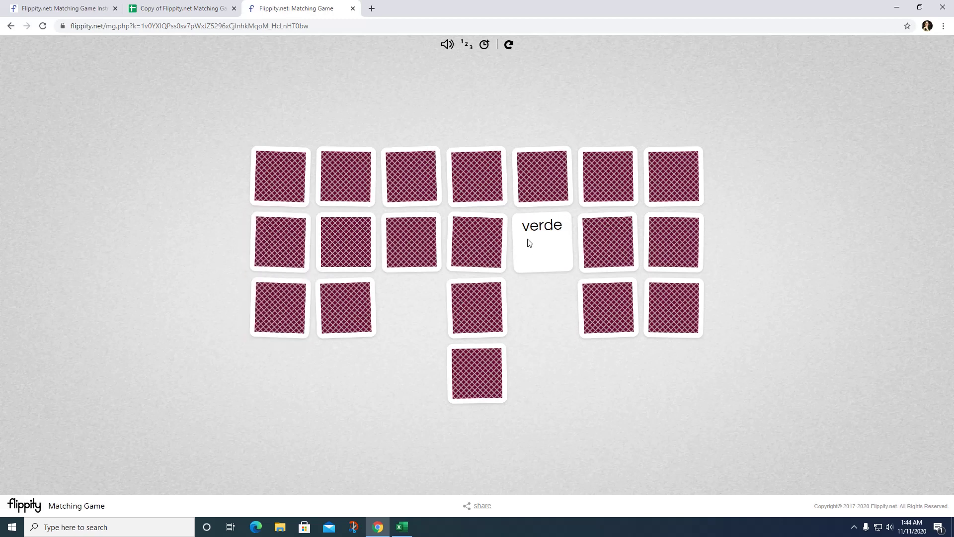
pyautogui.click(390, 170)
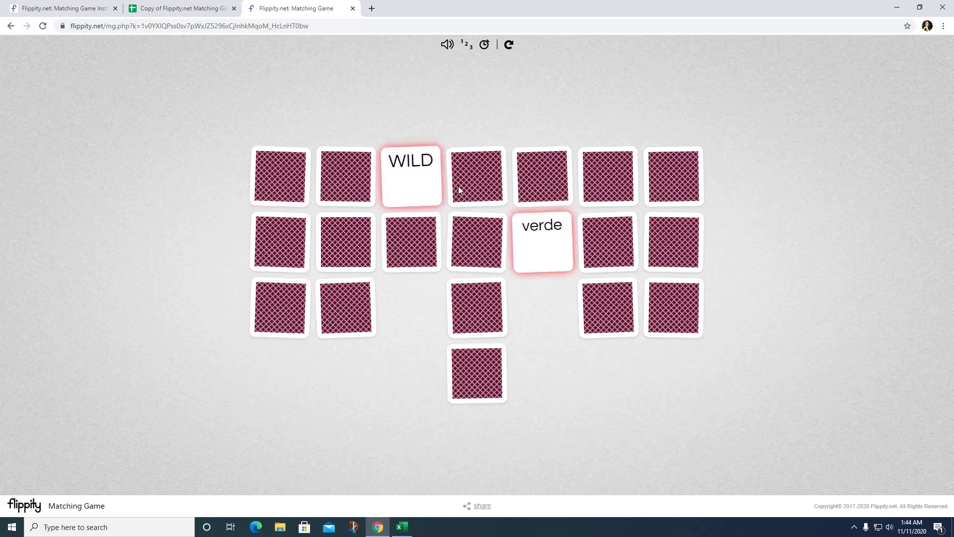
pyautogui.click(469, 164)
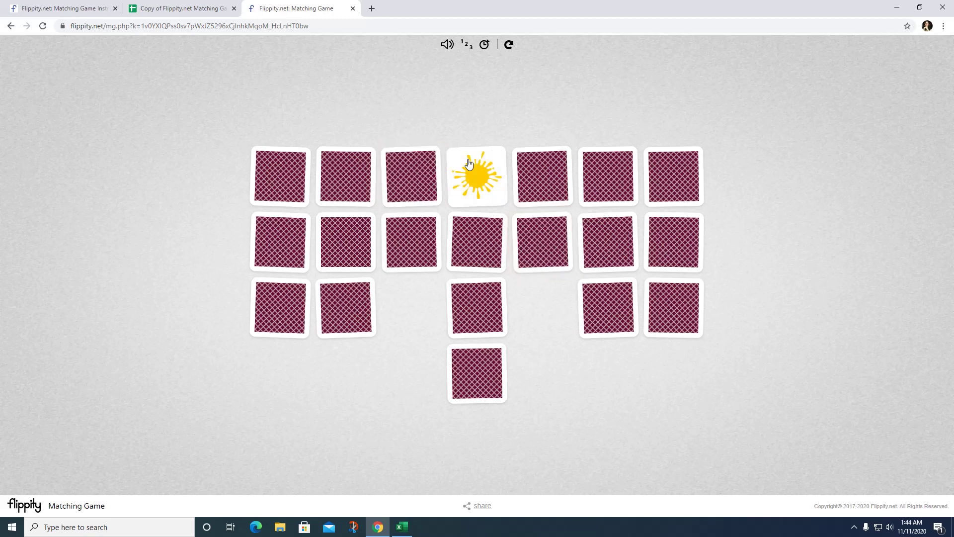
pyautogui.click(593, 176)
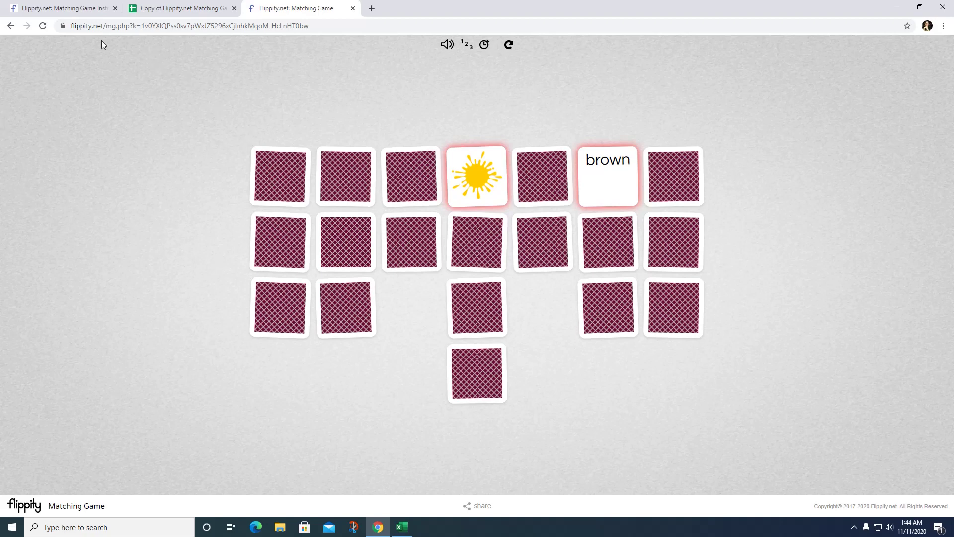
pyautogui.click(50, 11)
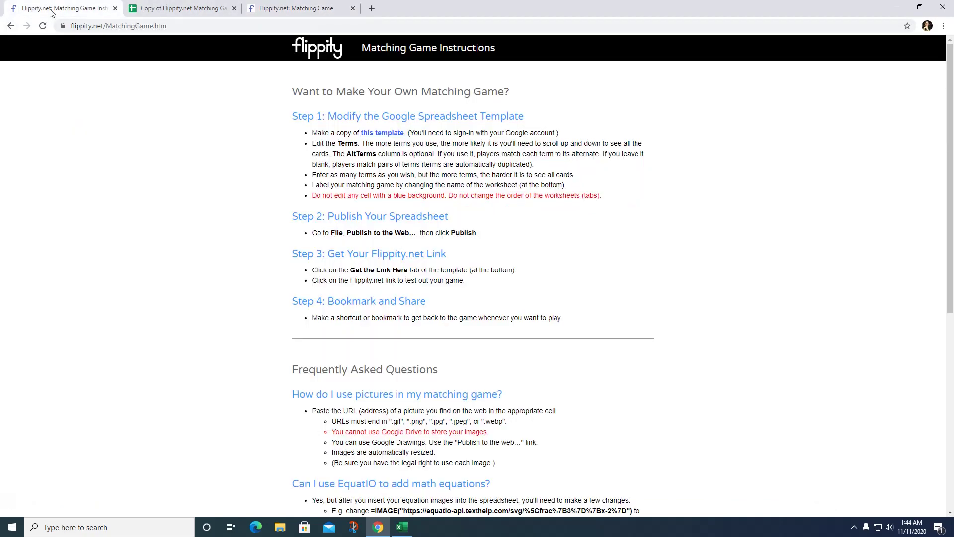
# Open the Random Name Picker demo from the home page, spin its wheel, and go back
pyautogui.click(11, 26)
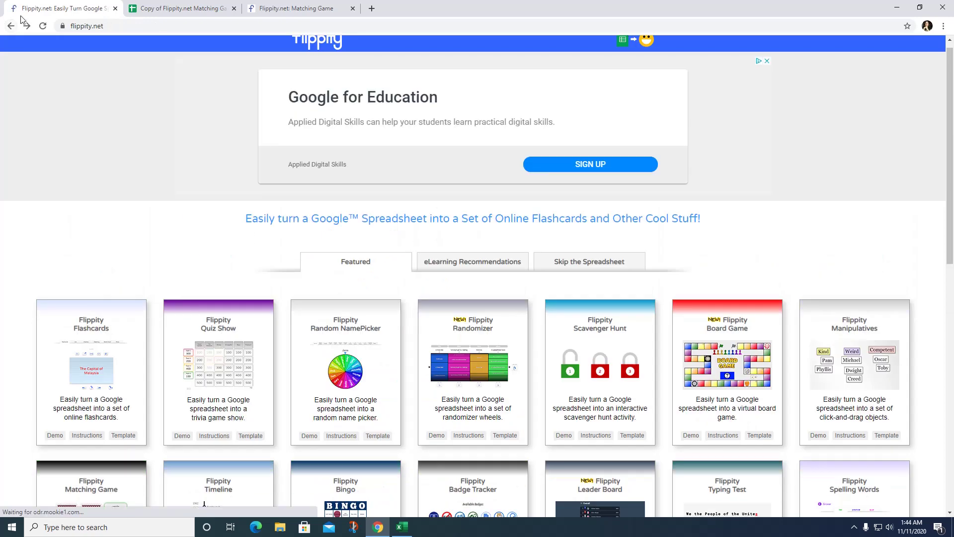
pyautogui.scroll(-2, 280, 279)
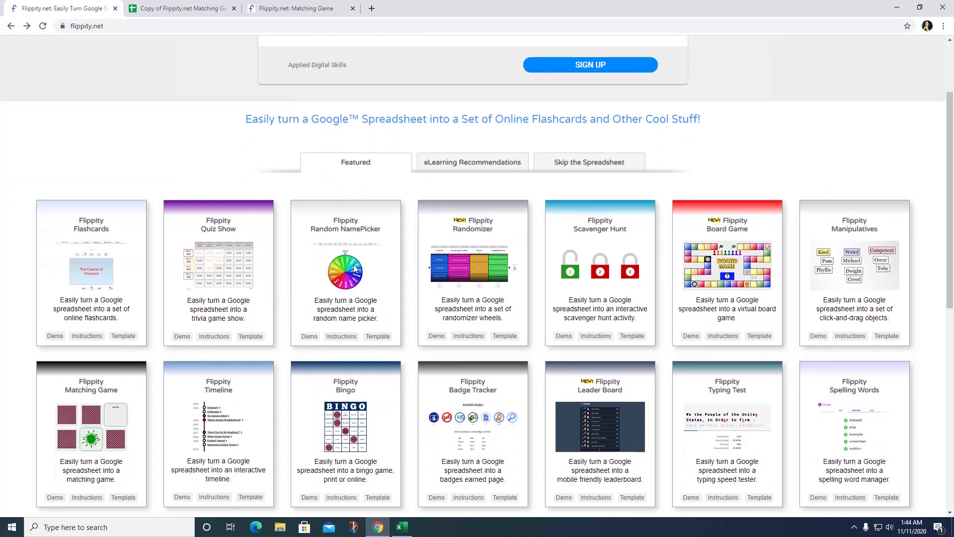
pyautogui.click(308, 338)
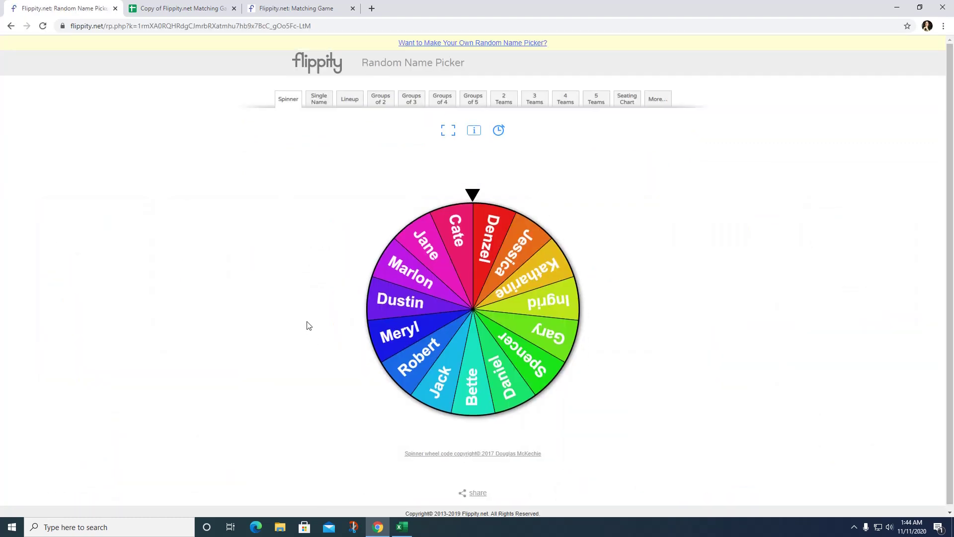
pyautogui.click(477, 227)
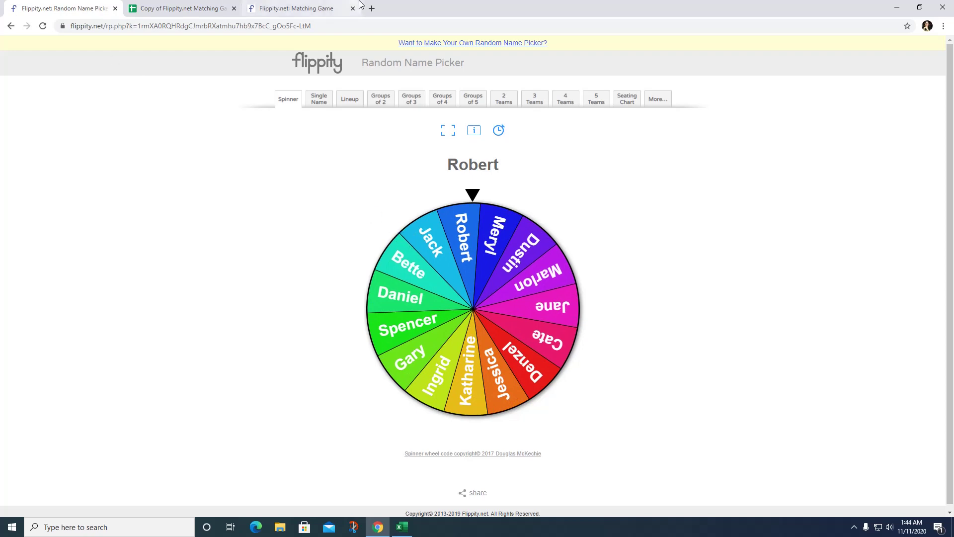
pyautogui.click(11, 26)
pyautogui.scroll(-2, 29, 45)
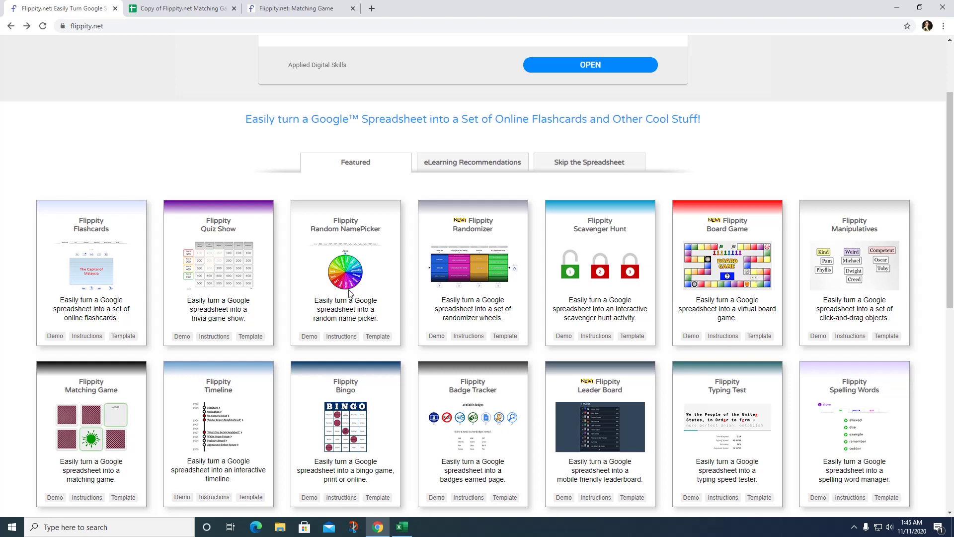
# Make a copy of the Random Name Picker template from its Instructions page
pyautogui.click(340, 338)
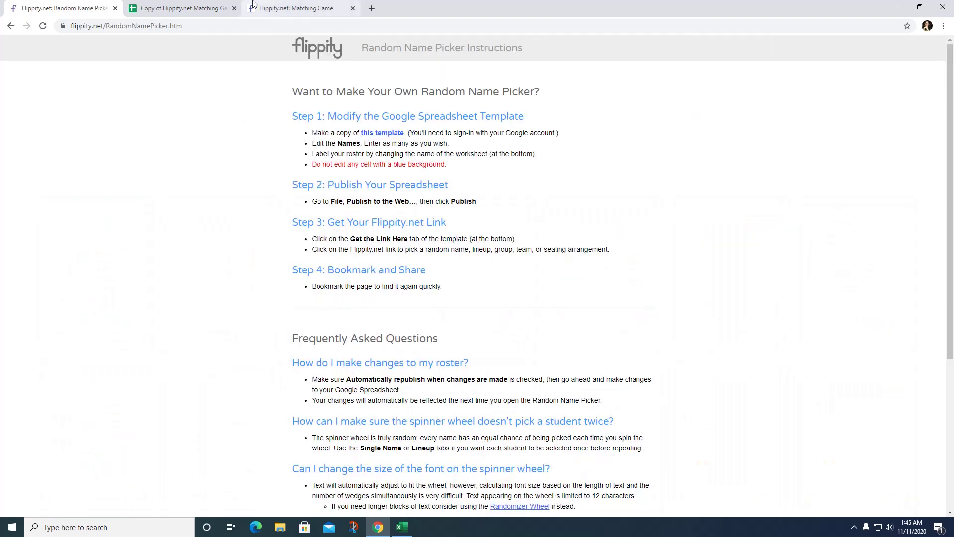
pyautogui.click(383, 138)
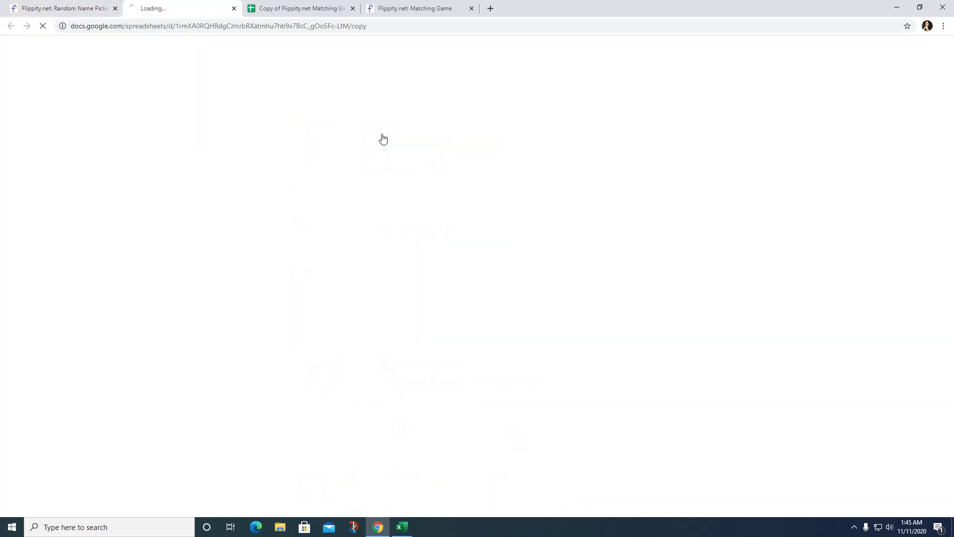
pyautogui.click(332, 217)
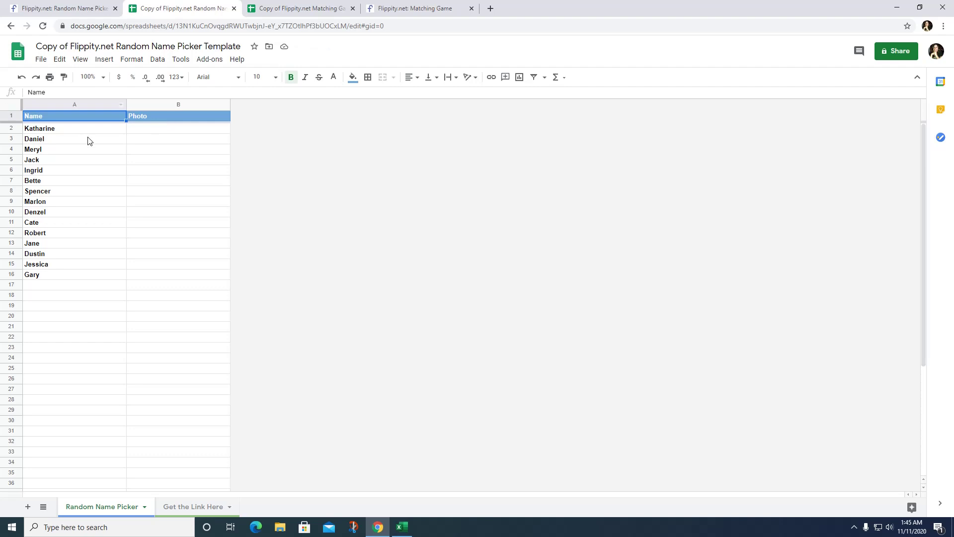
# Replace Katharine with Susie in A2 and Marlon with Jackson in A9
pyautogui.click(69, 131)
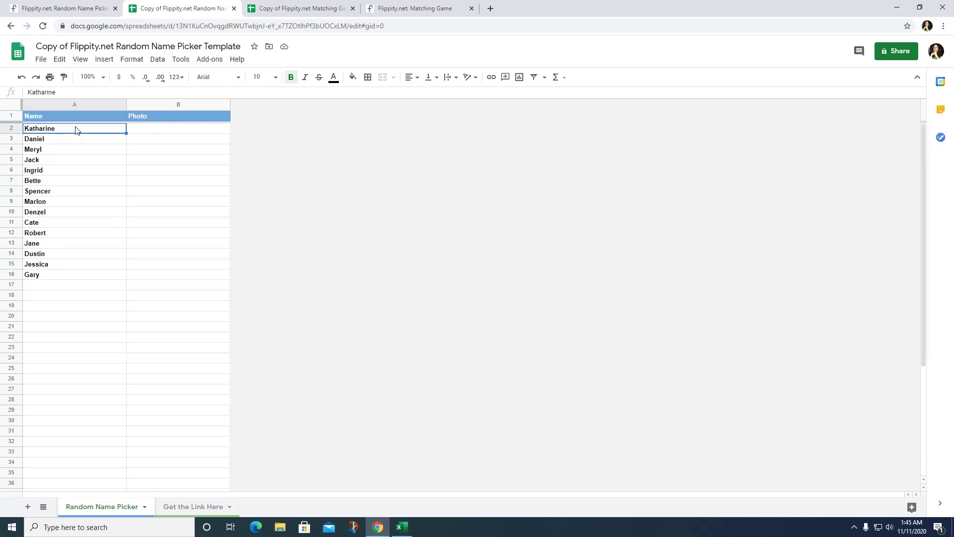
pyautogui.write('Susie')
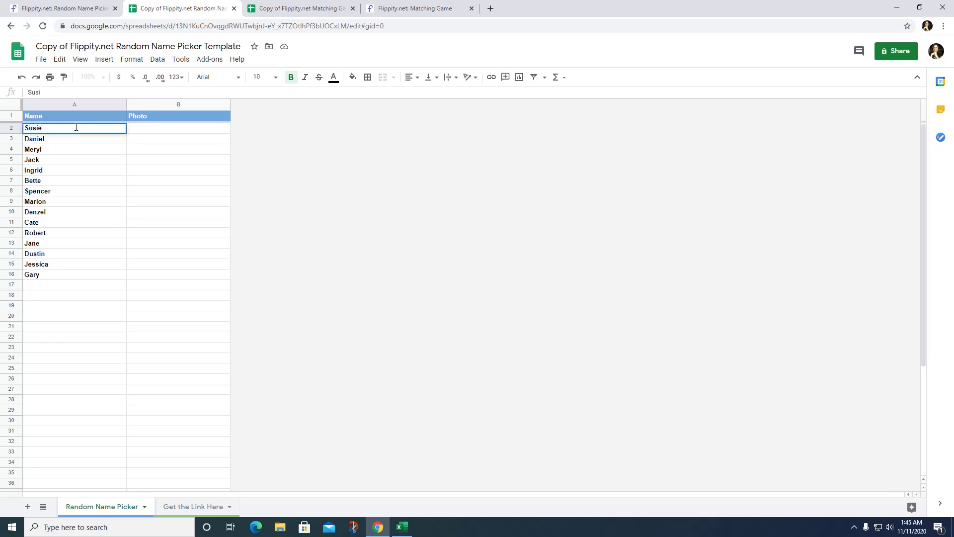
pyautogui.click(67, 203)
pyautogui.write('Jacks')
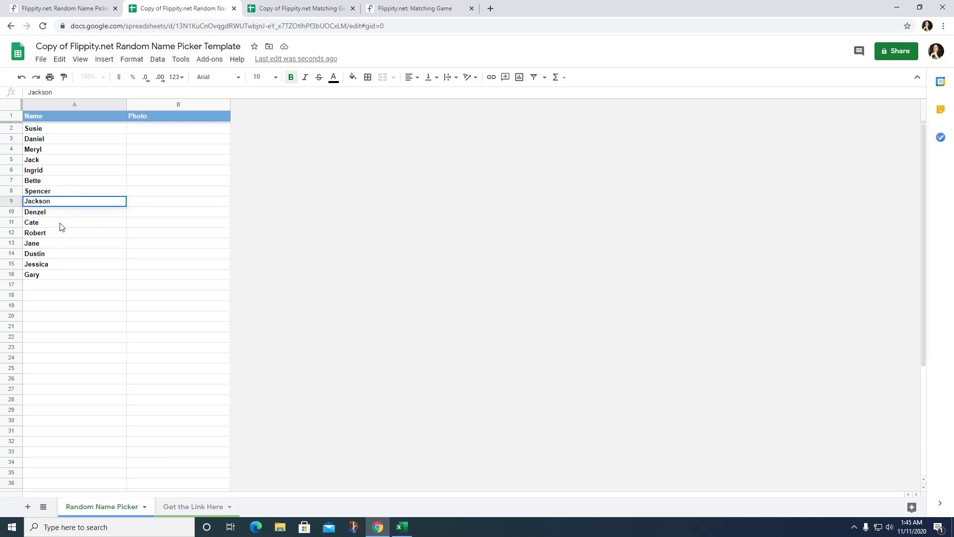
pyautogui.click(32, 293)
# Add Emma, Hope and Tyler in rows 17–19 of the Name column
pyautogui.click(31, 287)
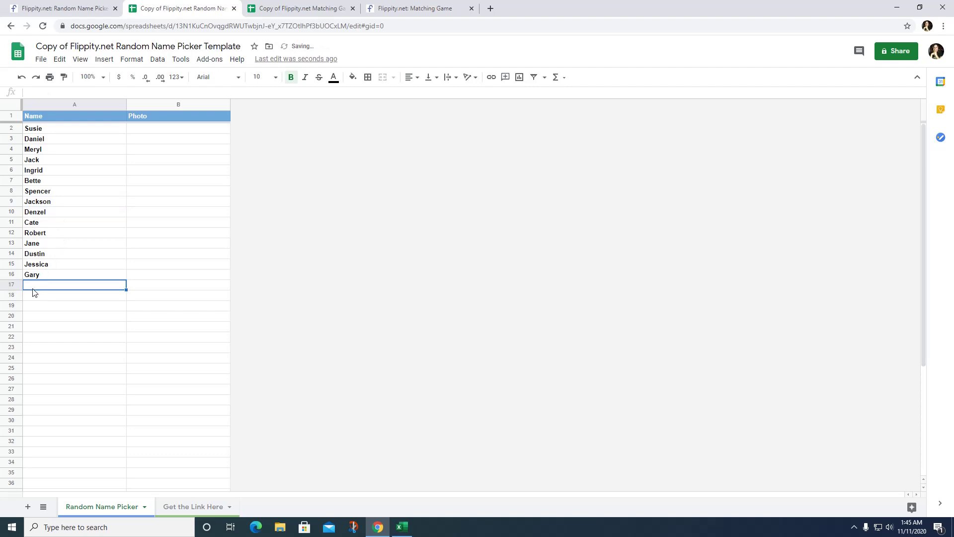
pyautogui.write('Emma')
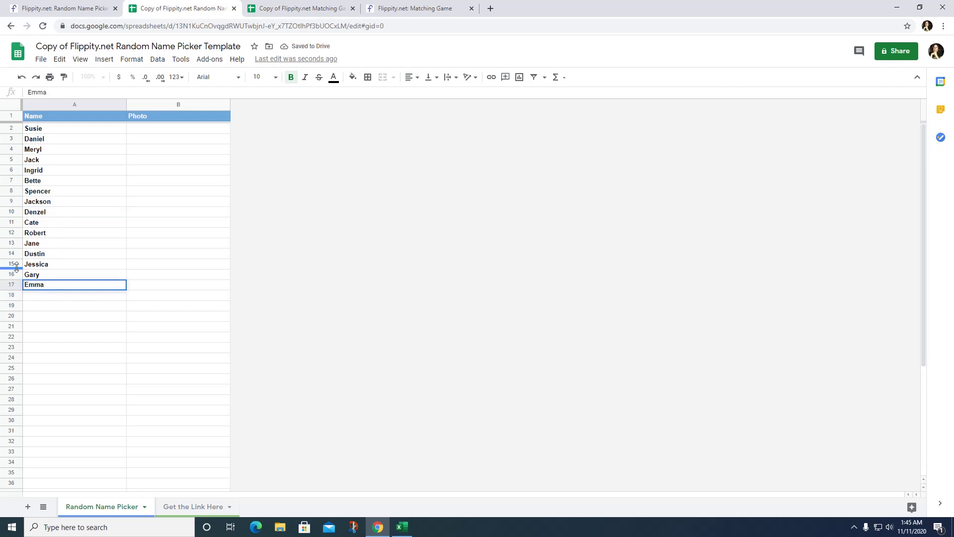
pyautogui.press('Return')
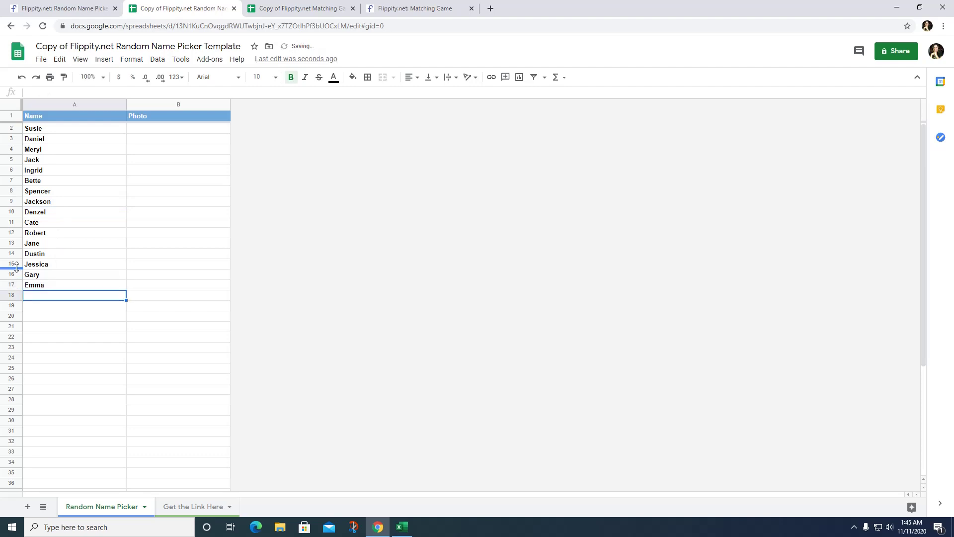
pyautogui.write('Hope')
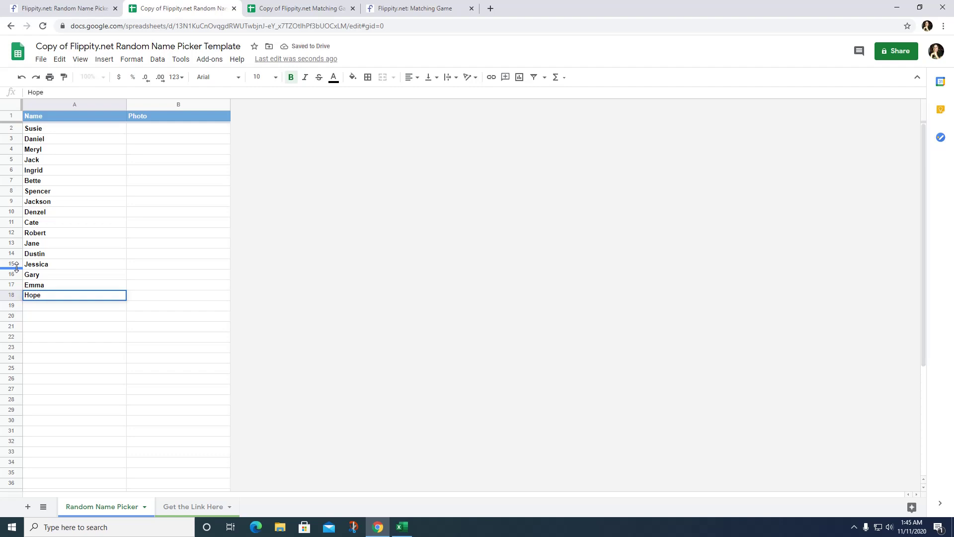
pyautogui.press('Return')
pyautogui.write('Tyler')
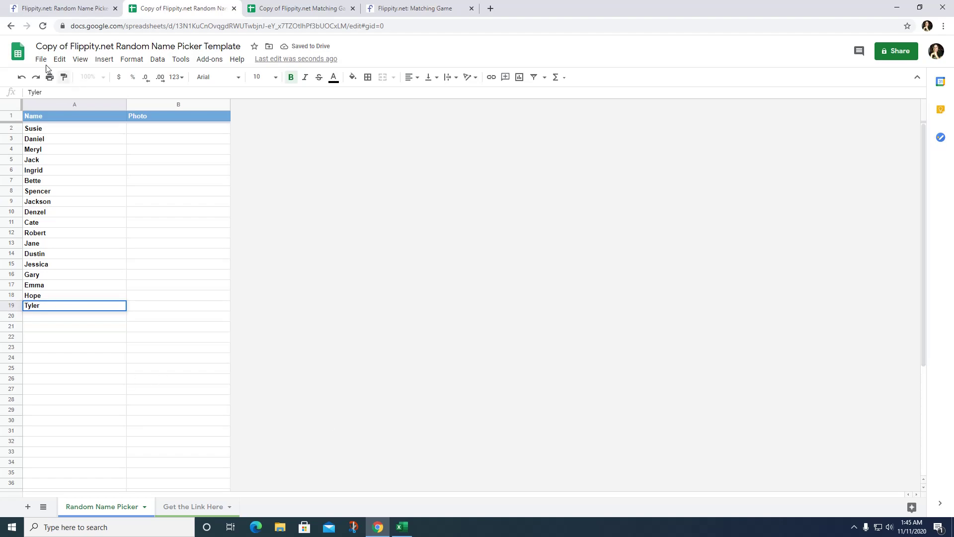
# Publish the name picker copy to the web as Entire Document, Web page, and confirm
pyautogui.click(67, 9)
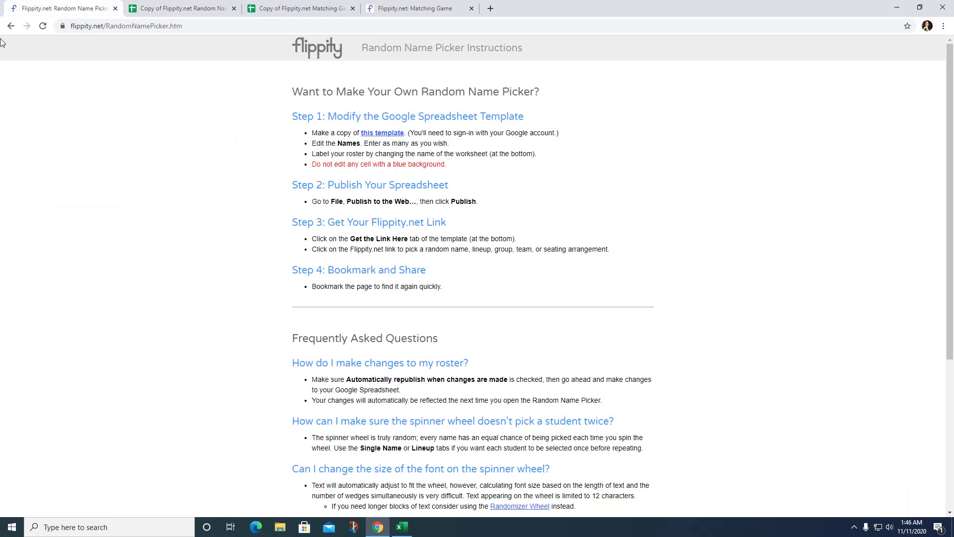
pyautogui.click(179, 10)
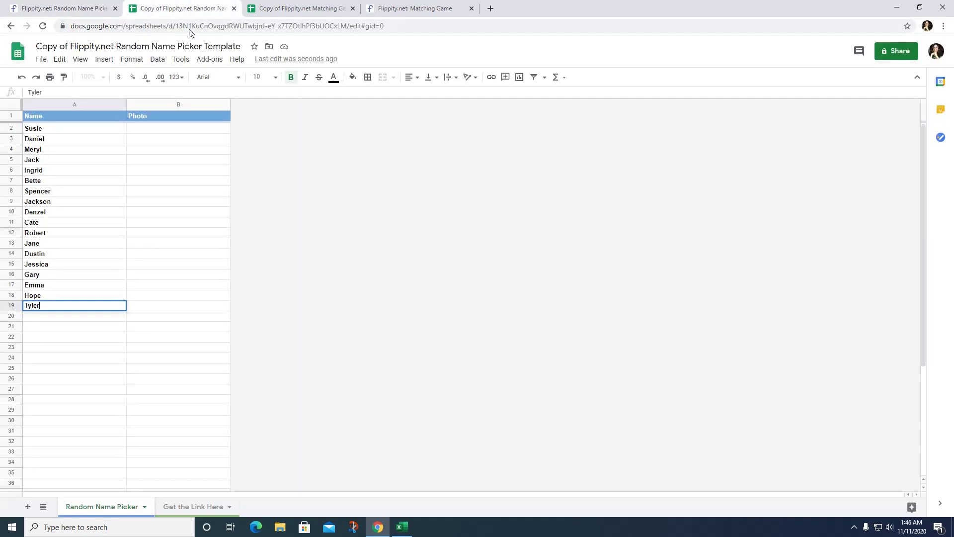
pyautogui.click(41, 60)
pyautogui.click(77, 321)
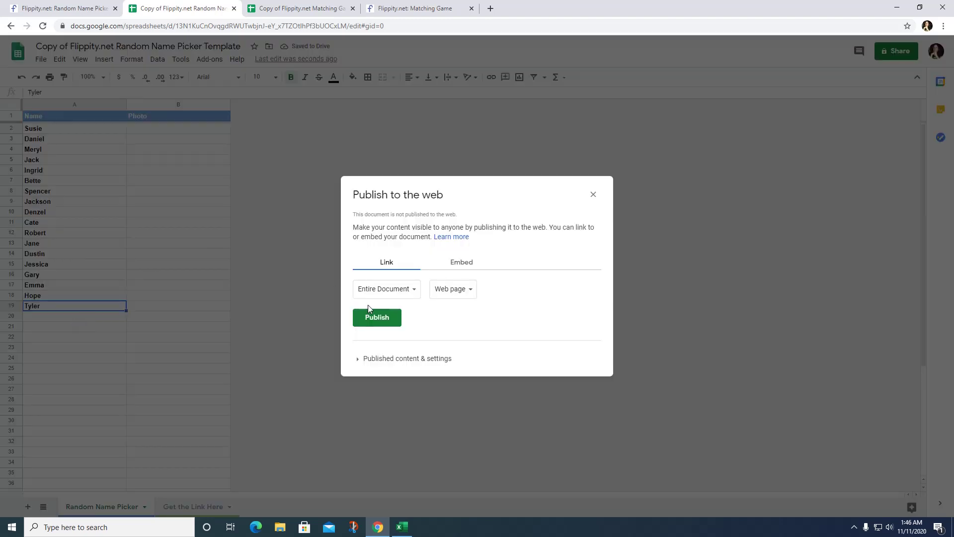
pyautogui.click(380, 316)
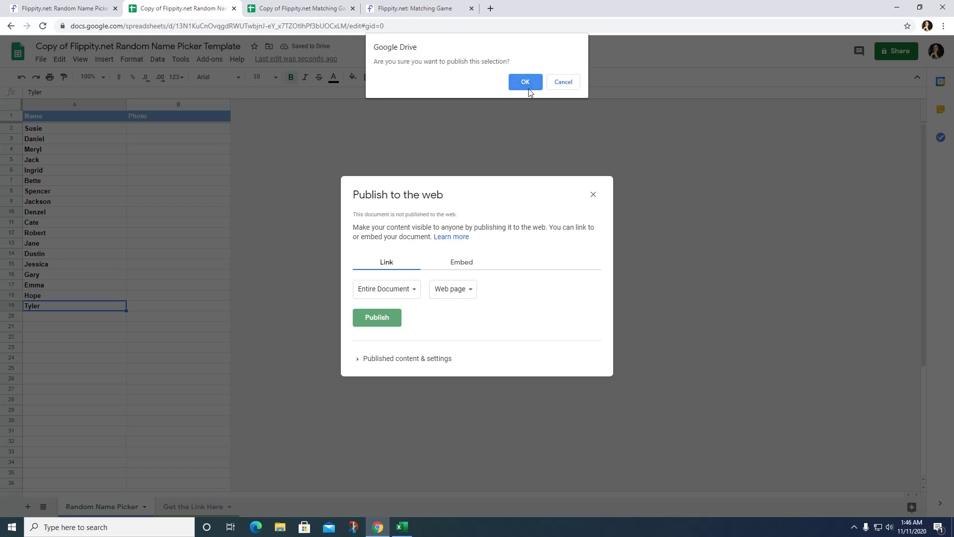
pyautogui.click(525, 82)
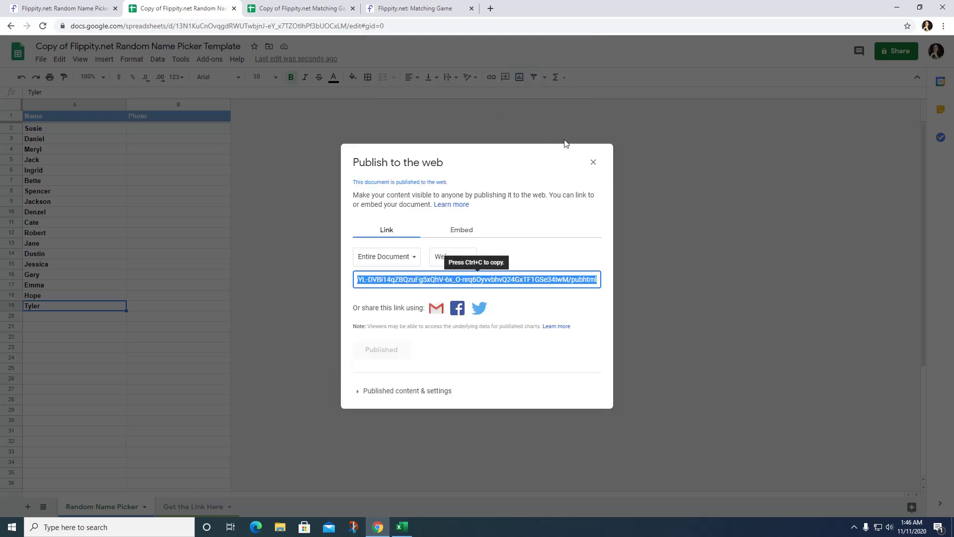
pyautogui.click(594, 161)
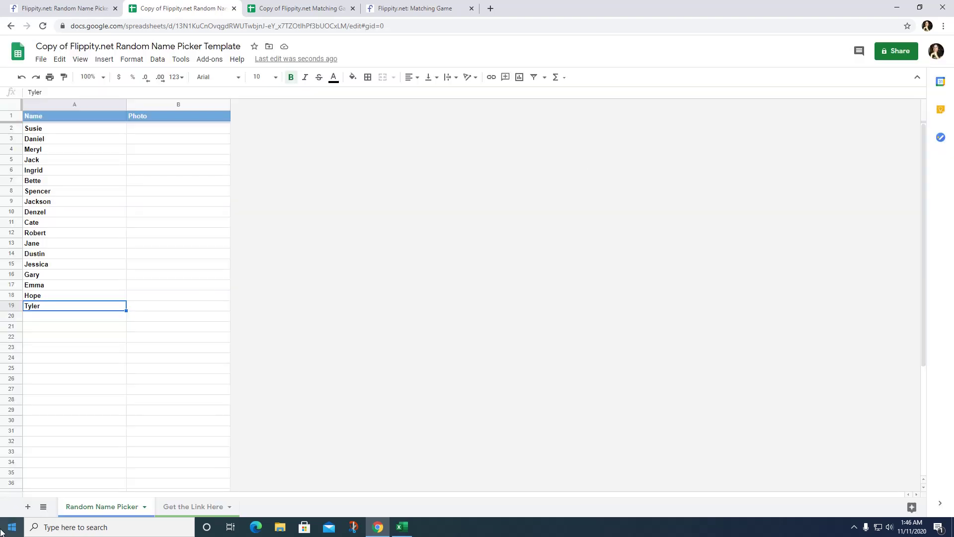
# Copy the Flippity link in A2 of the Get the Link Here sheet and load it in a new tab
pyautogui.click(210, 507)
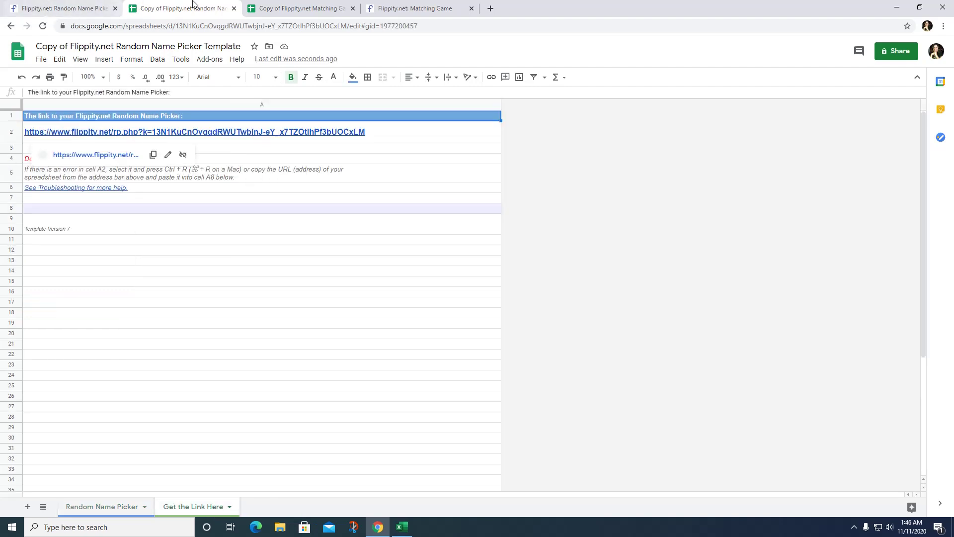
pyautogui.rightClick(236, 135)
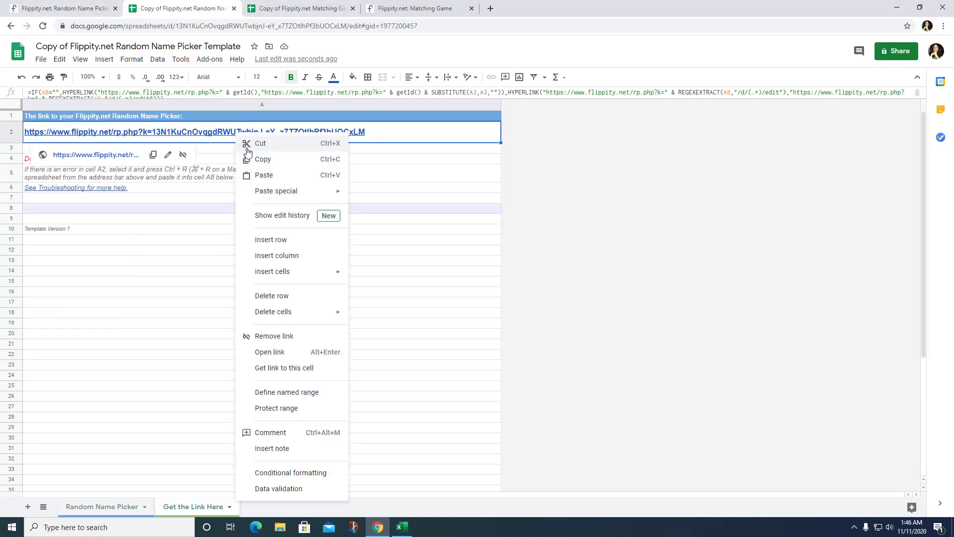
pyautogui.click(264, 159)
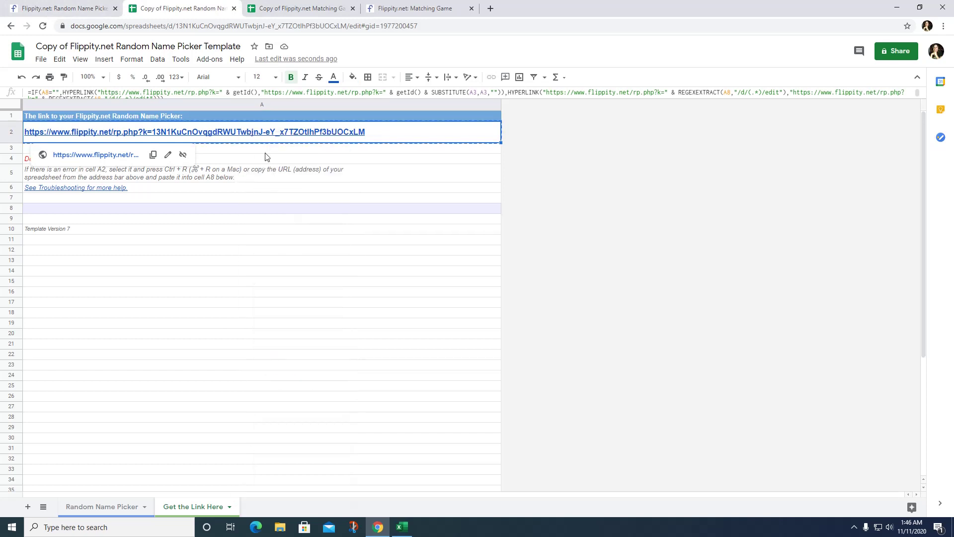
pyautogui.click(490, 9)
pyautogui.rightClick(512, 26)
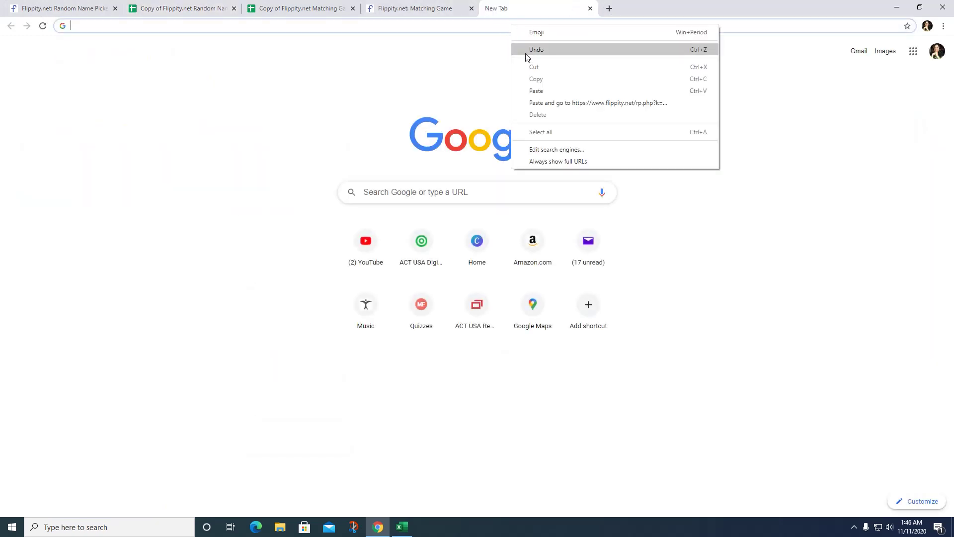
pyautogui.click(537, 91)
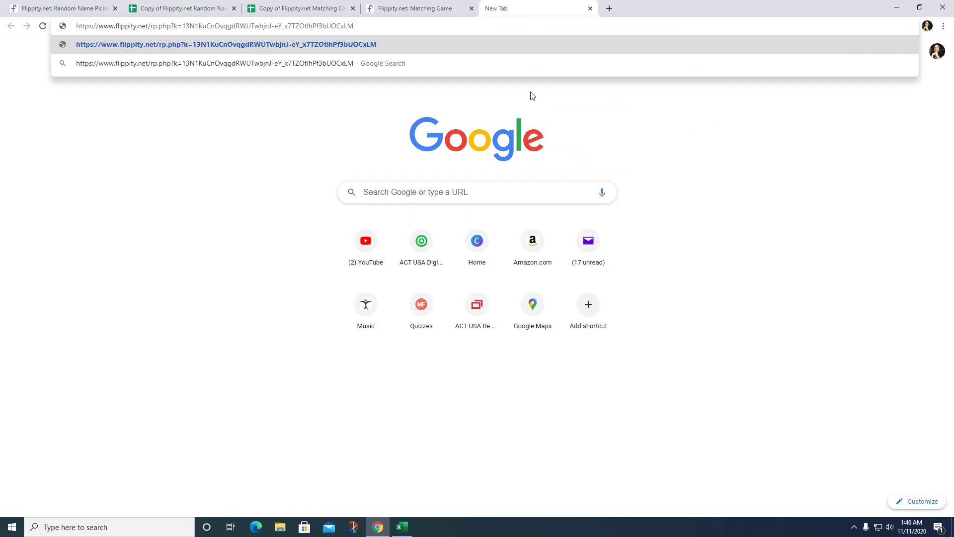
pyautogui.press('Return')
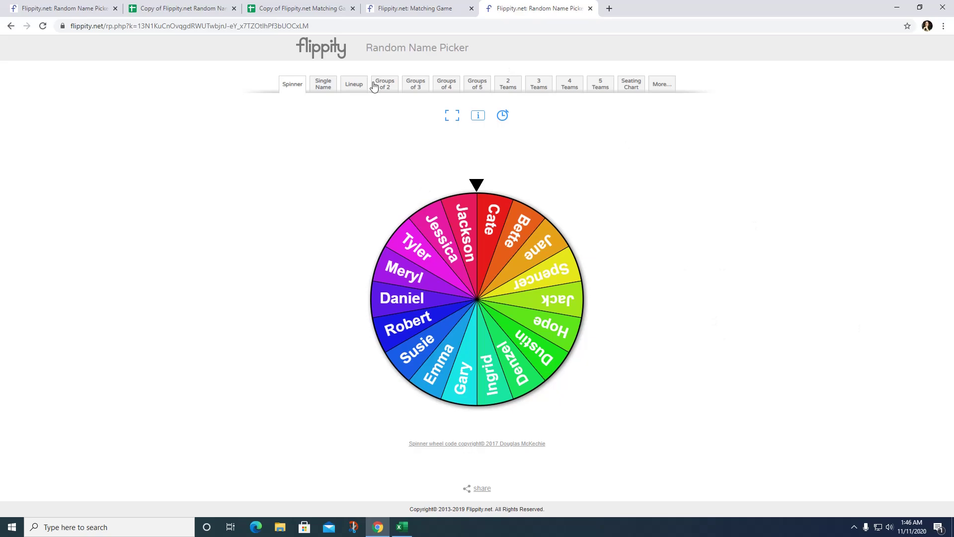
# Spin the custom name wheel, then draw a fresh random name in Single Name view
pyautogui.click(504, 227)
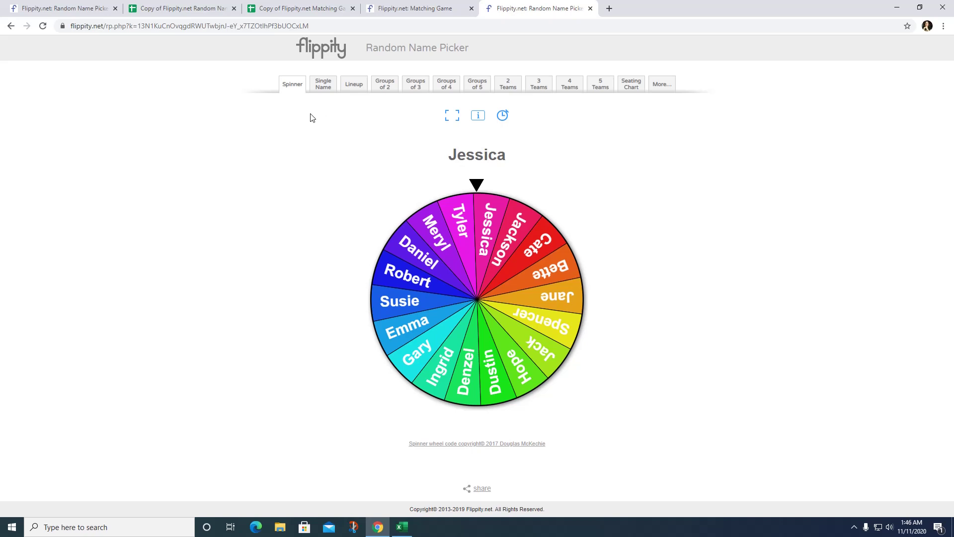
pyautogui.click(322, 87)
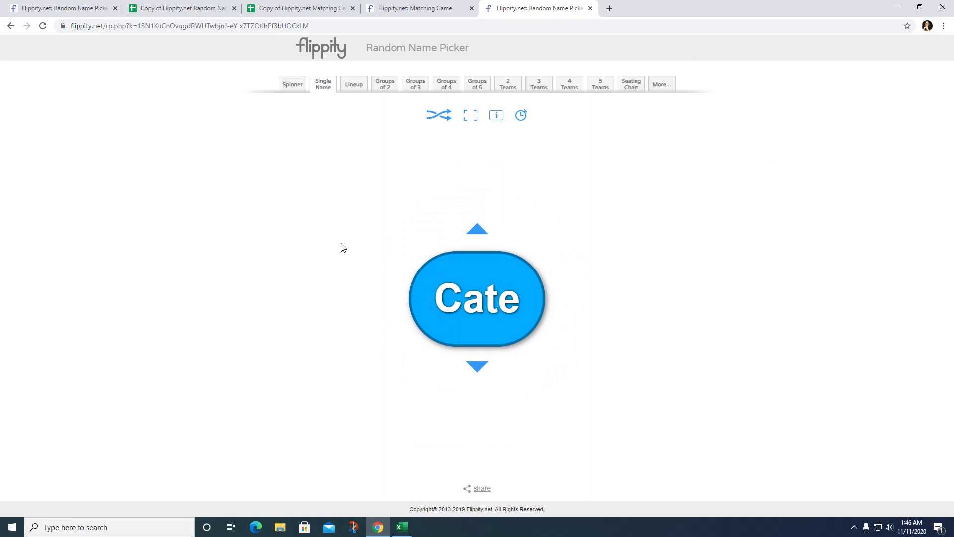
pyautogui.click(440, 116)
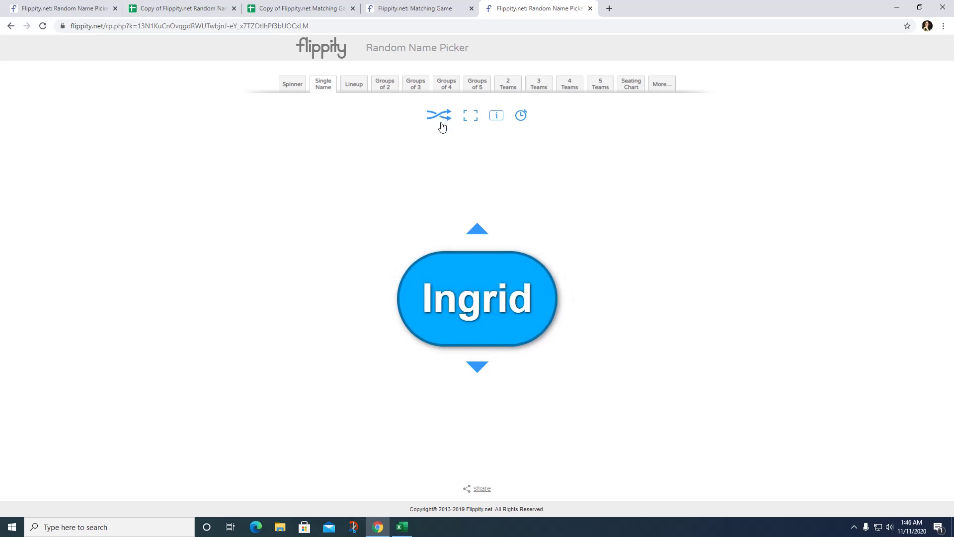
# Show the instructions box and a 0:00 timer, then shuffle twice to land on Jack
pyautogui.click(471, 117)
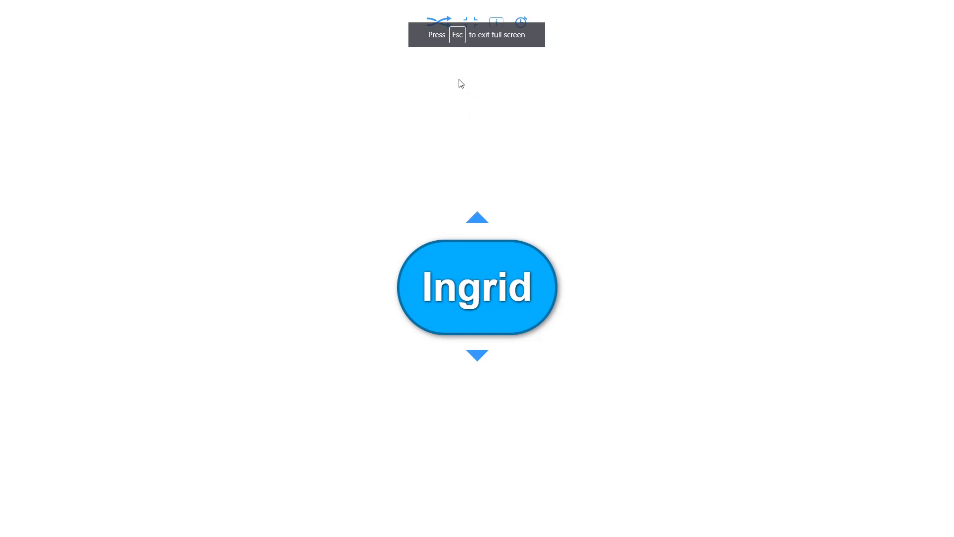
pyautogui.press('Escape')
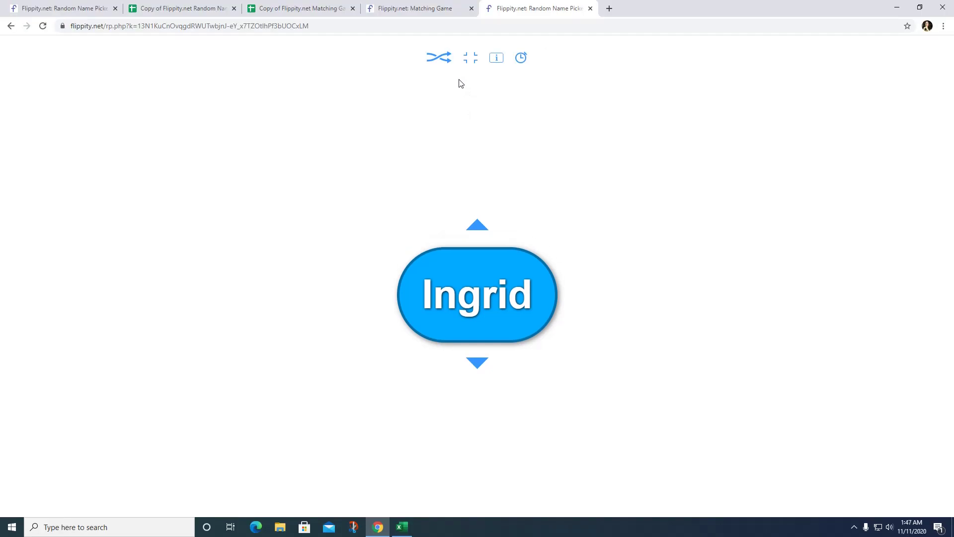
pyautogui.click(497, 63)
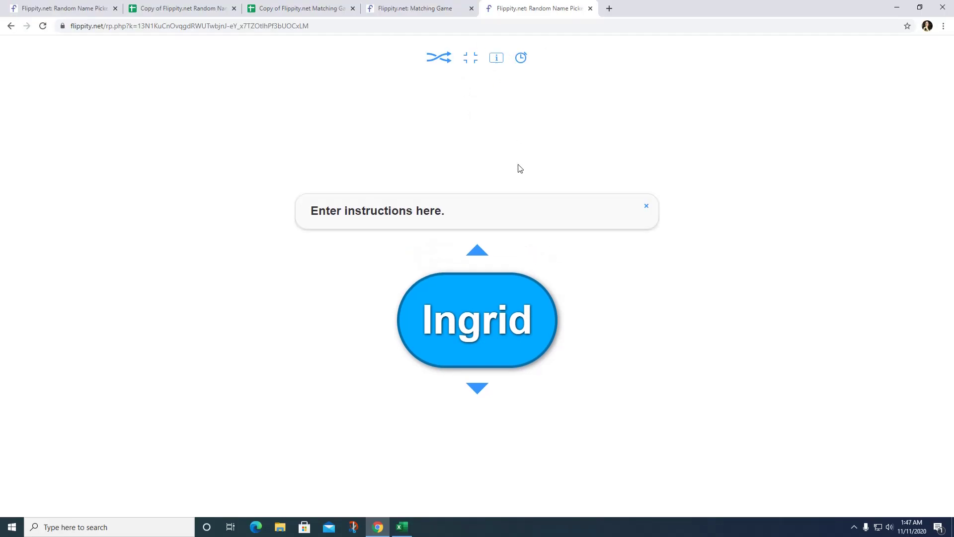
pyautogui.click(522, 60)
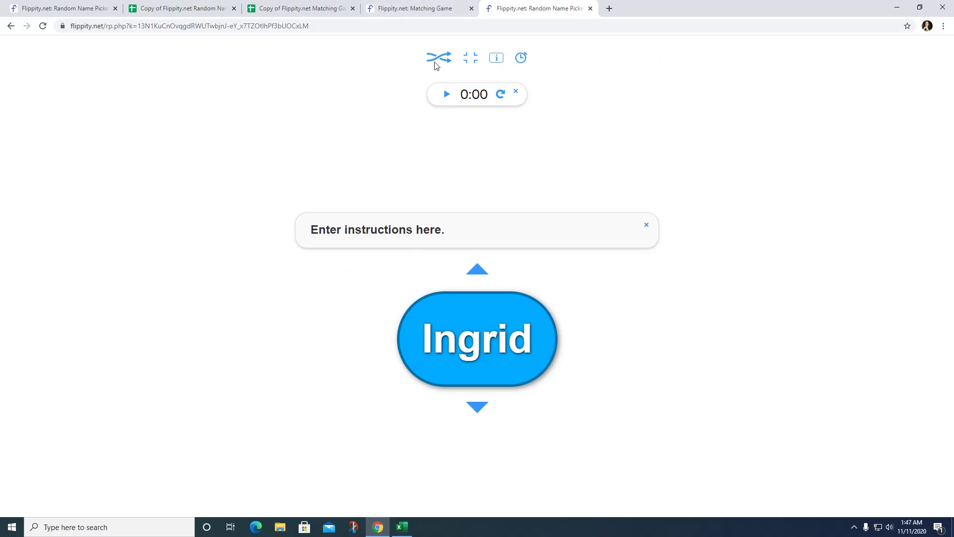
pyautogui.click(436, 66)
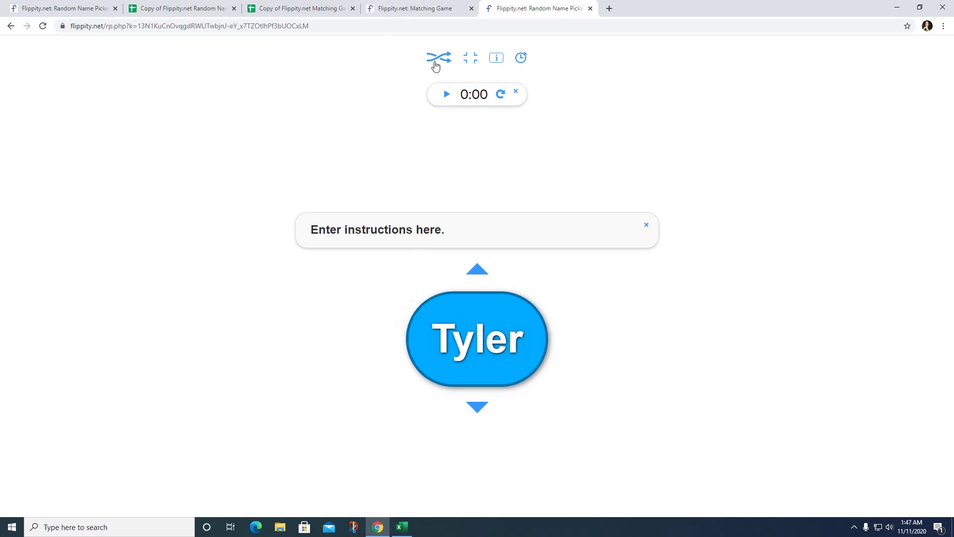
pyautogui.click(436, 61)
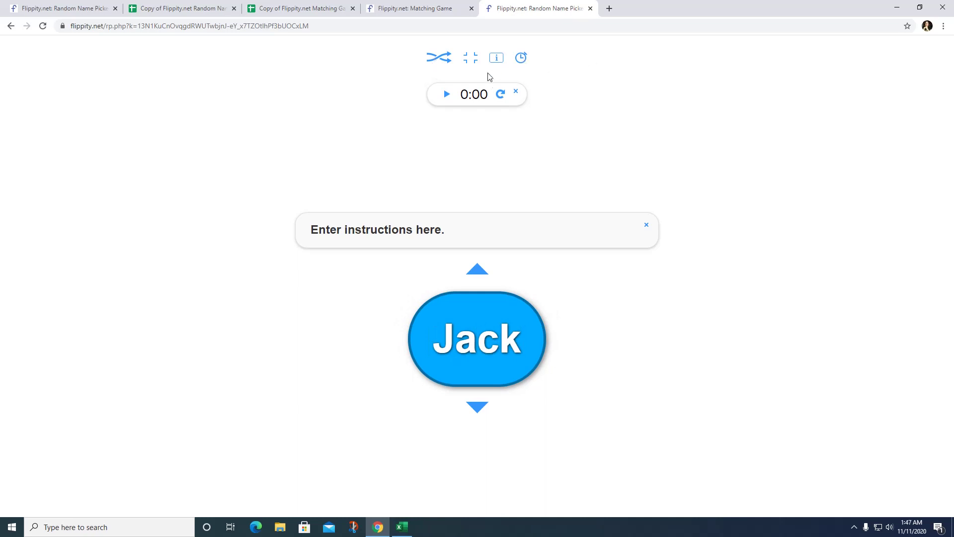
pyautogui.click(470, 59)
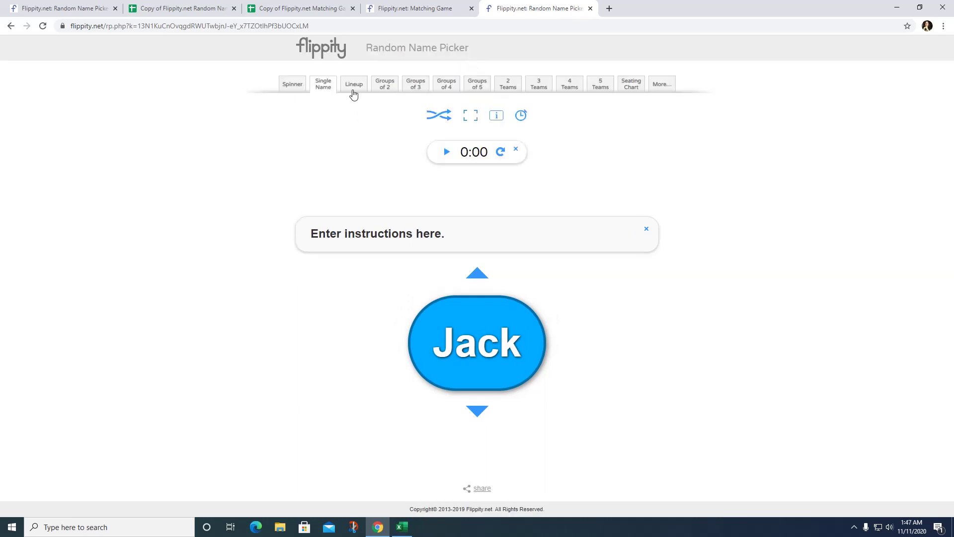
# Switch to Lineup view and advance three names to Dustin
pyautogui.click(352, 87)
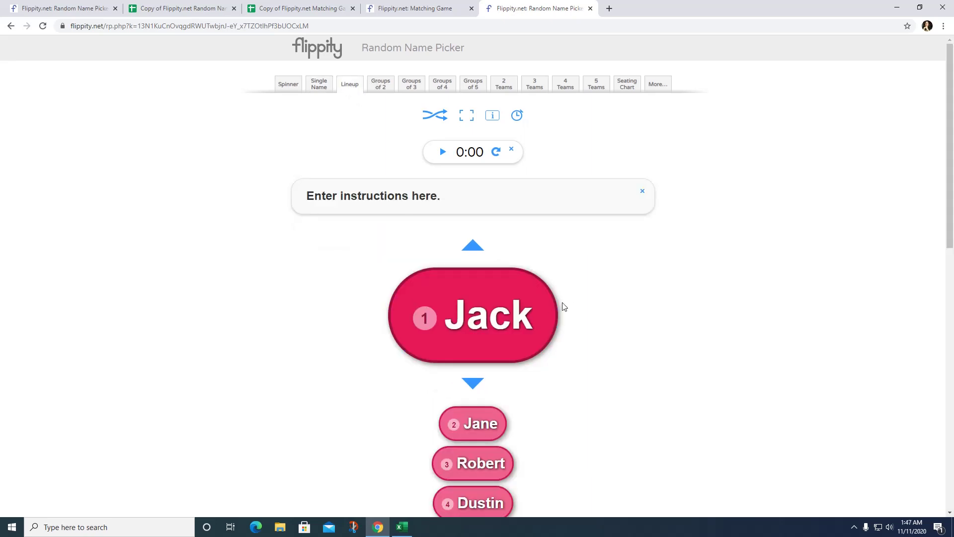
pyautogui.click(472, 385)
pyautogui.click(471, 386)
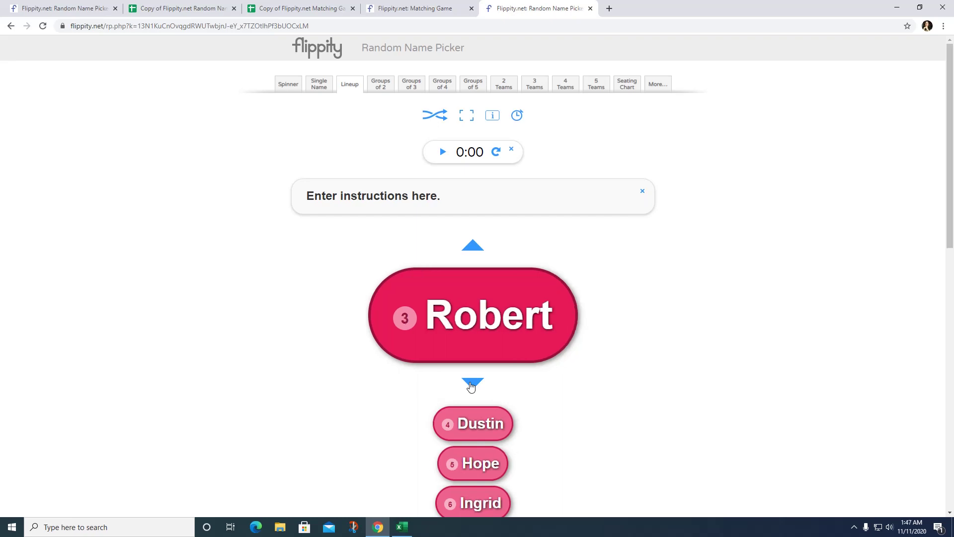
pyautogui.click(471, 385)
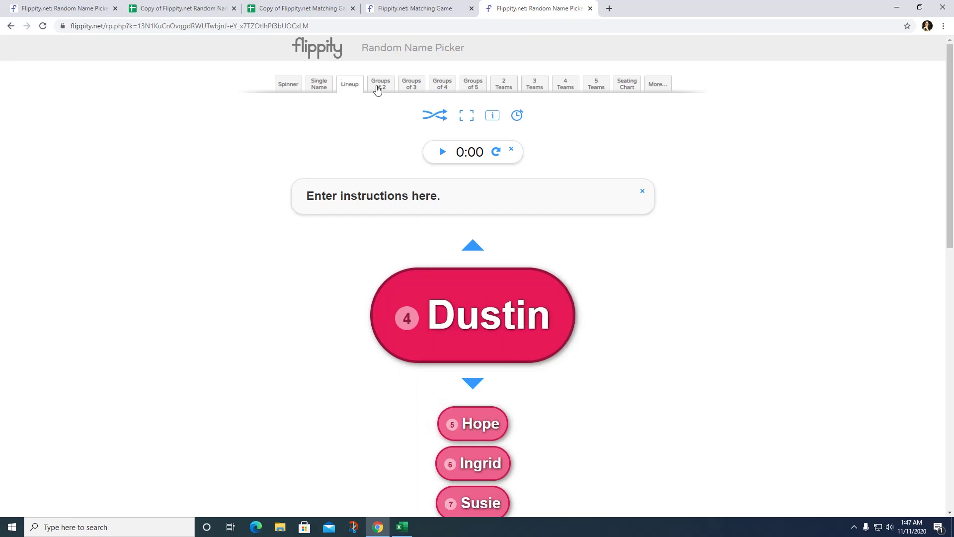
# Close the instructions and timer, then split the names into Groups of 2
pyautogui.click(642, 191)
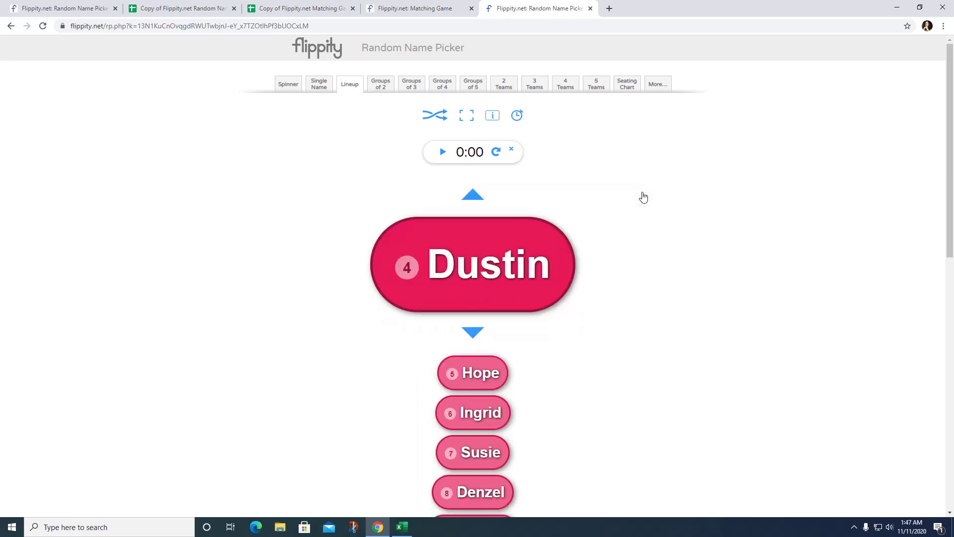
pyautogui.click(511, 150)
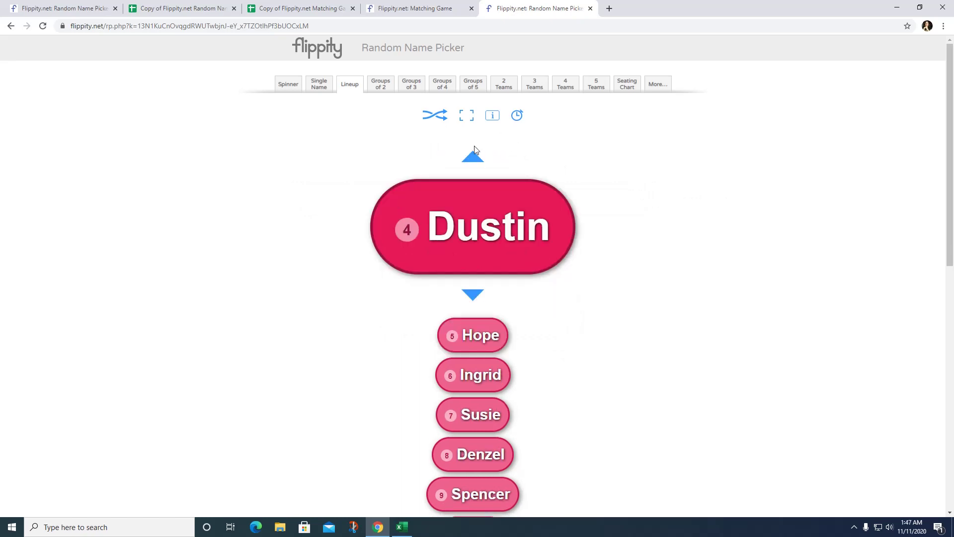
pyautogui.click(385, 88)
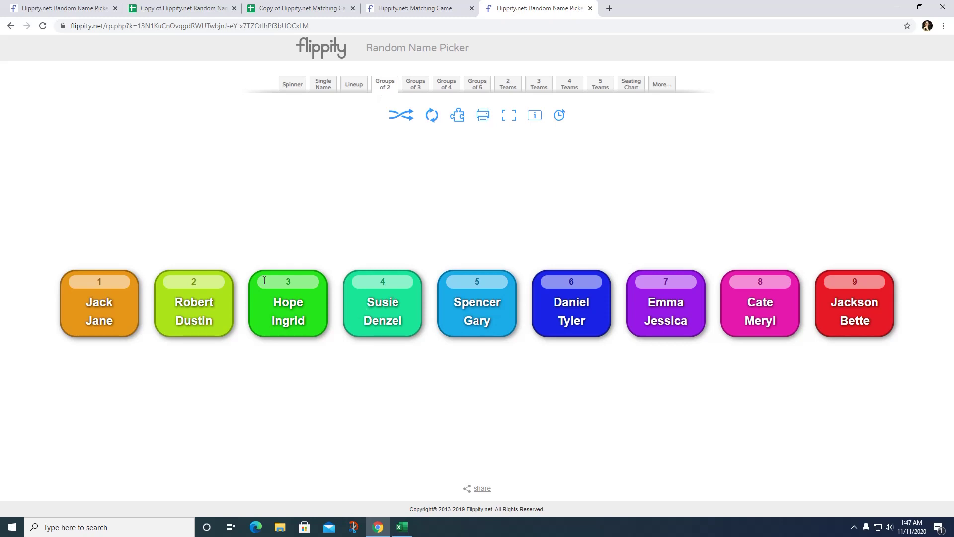
# Preview Groups of 3, 4 and 5 and 2–5 Teams, ending on the Seating Chart grid
pyautogui.click(416, 89)
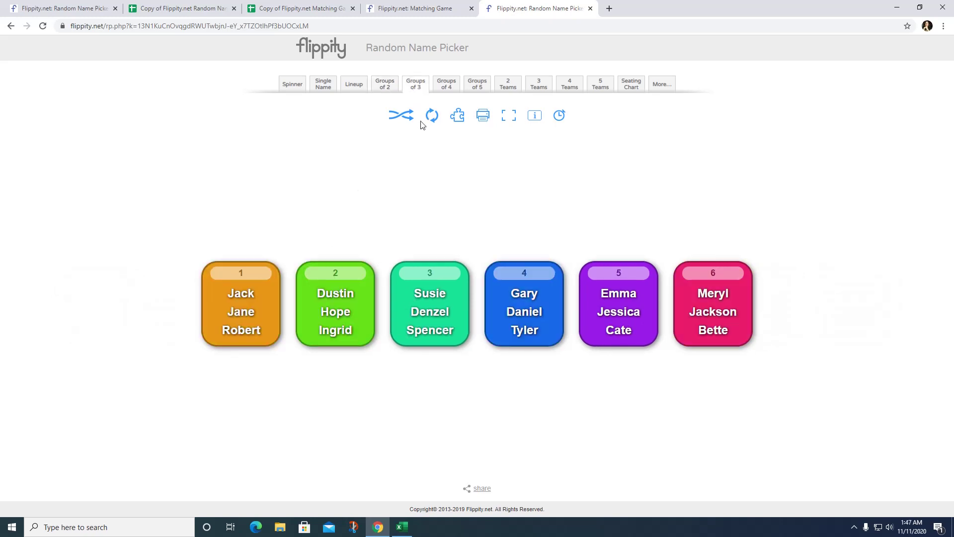
pyautogui.click(443, 84)
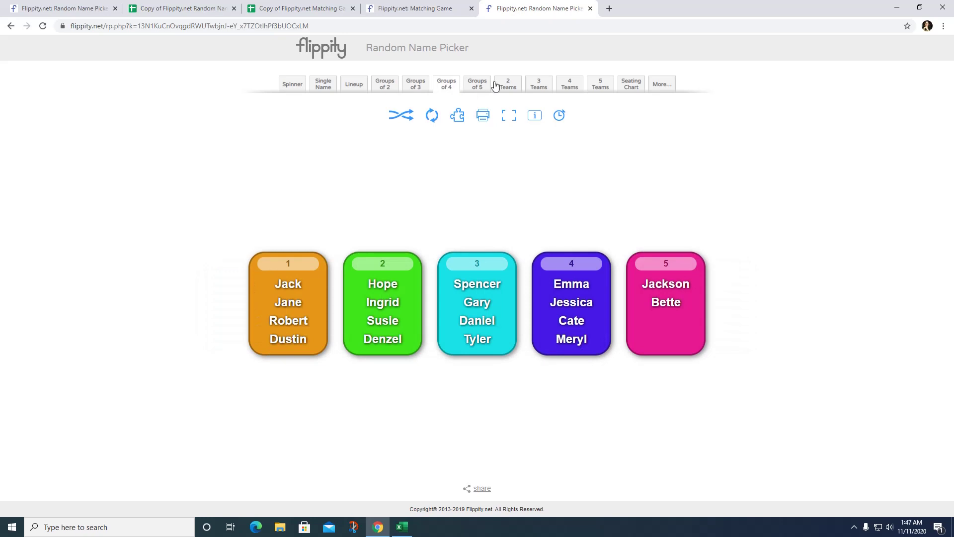
pyautogui.click(477, 89)
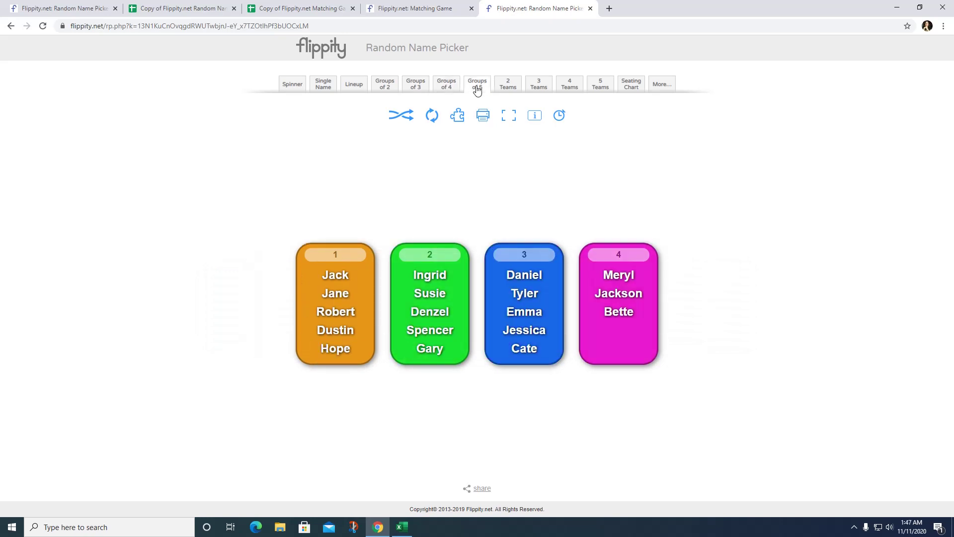
pyautogui.click(510, 88)
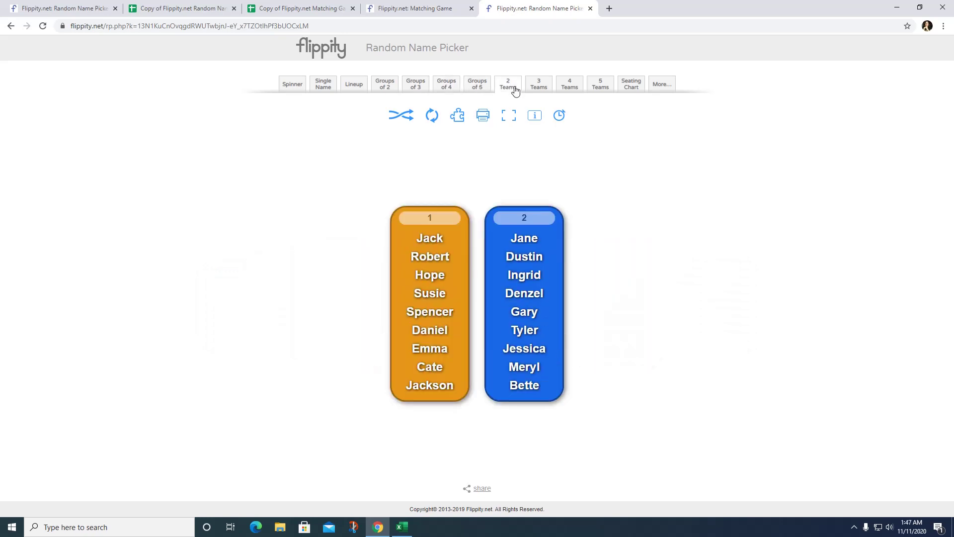
pyautogui.click(541, 89)
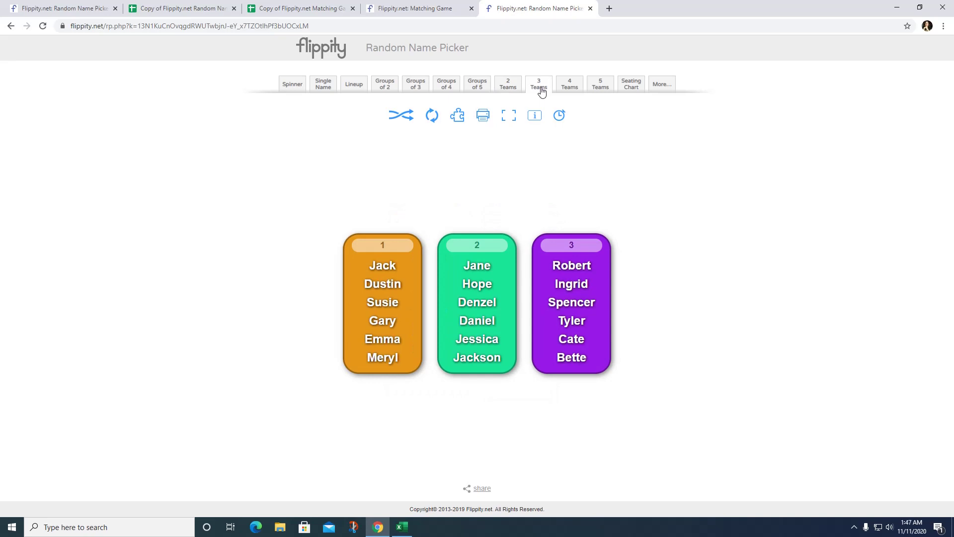
pyautogui.click(570, 88)
pyautogui.click(599, 89)
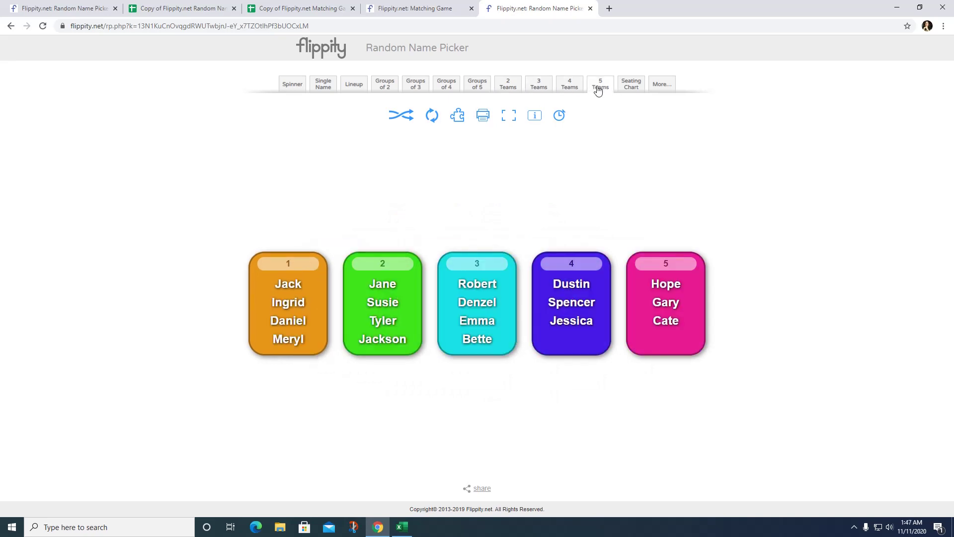
pyautogui.click(634, 87)
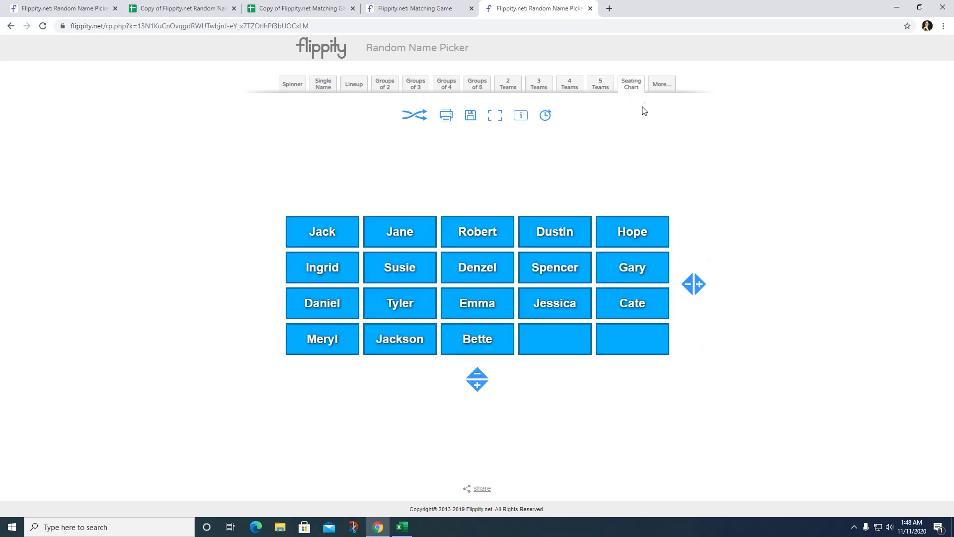
# Return to the Spinner view, where the 18-name wheel lands on Jessica
pyautogui.click(655, 90)
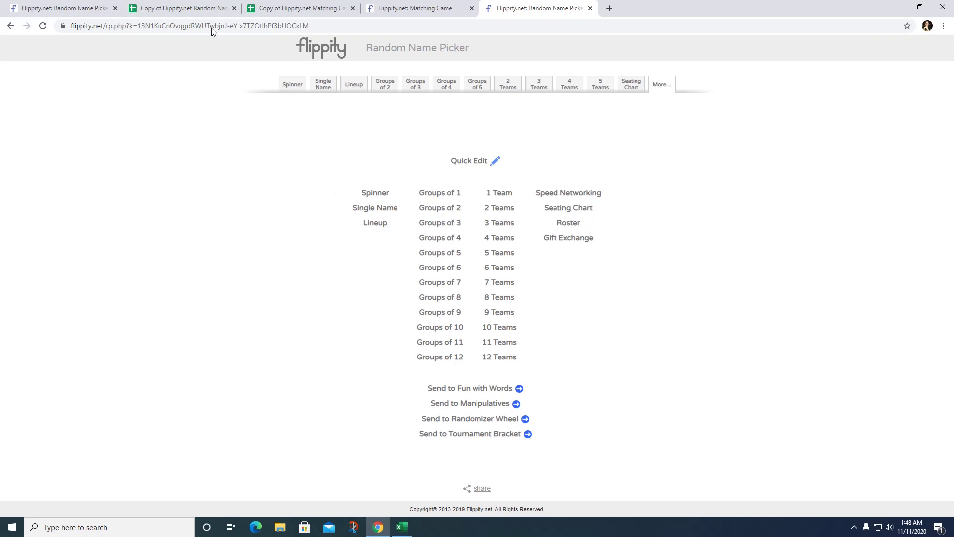
pyautogui.click(293, 84)
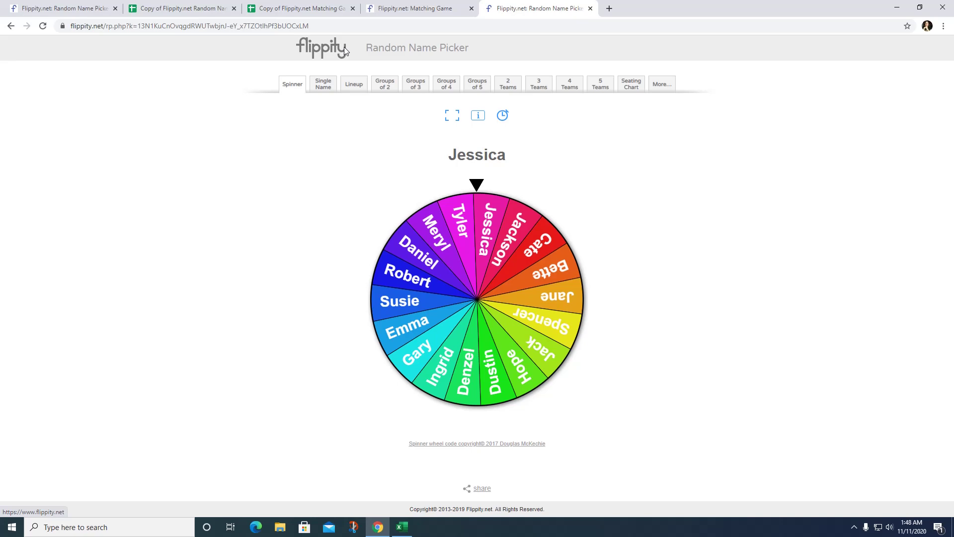
# Go back to the Flippity home page and open The Test story in the MadLibs demo
pyautogui.click(58, 8)
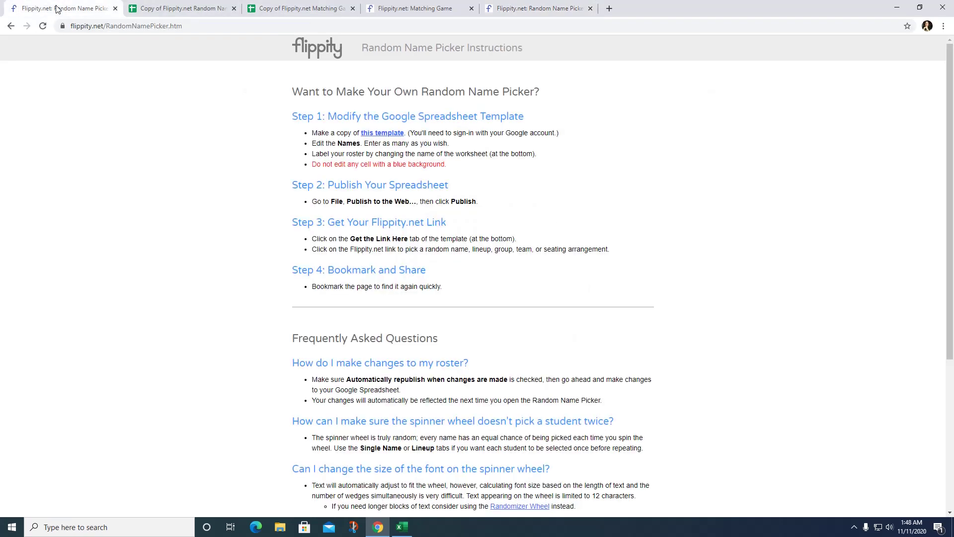
pyautogui.click(11, 26)
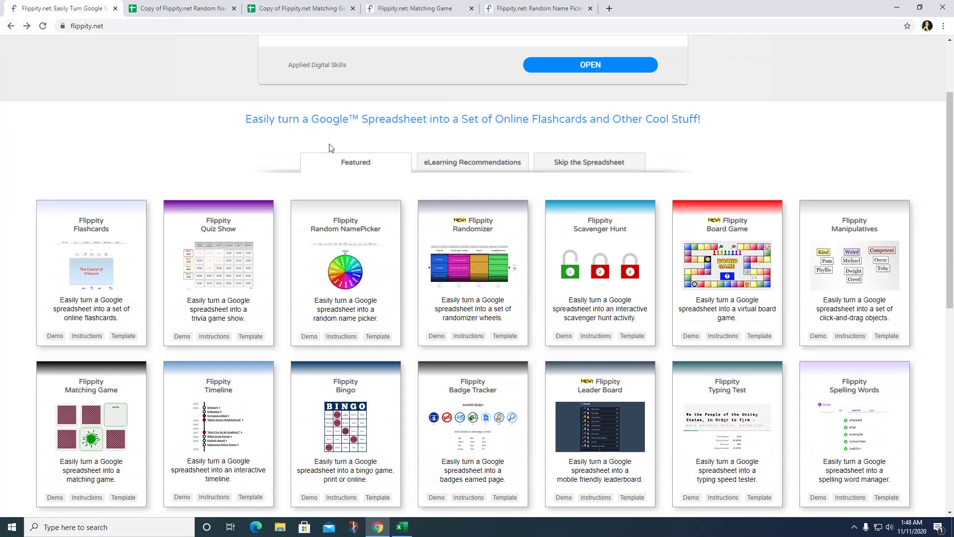
pyautogui.scroll(-5, 364, 159)
pyautogui.scroll(-2, 364, 159)
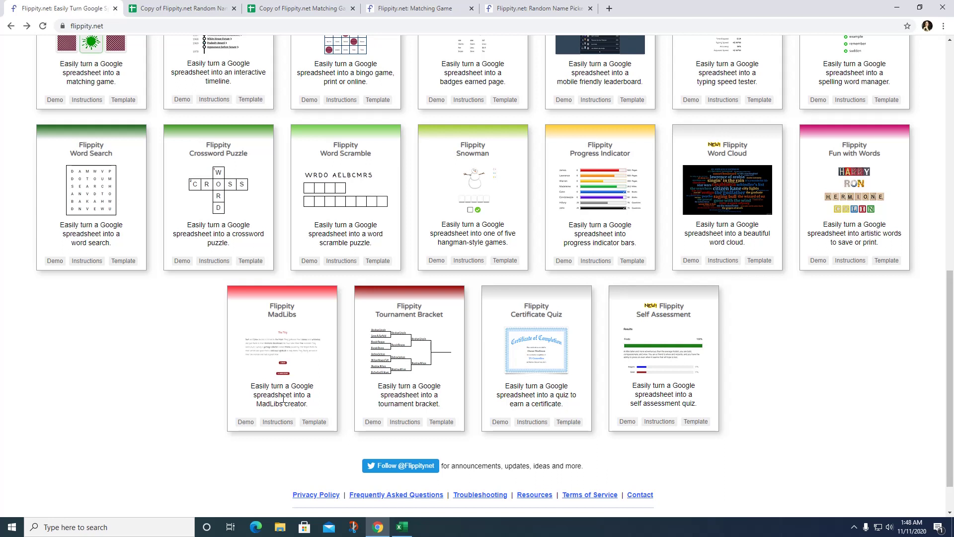
pyautogui.click(246, 422)
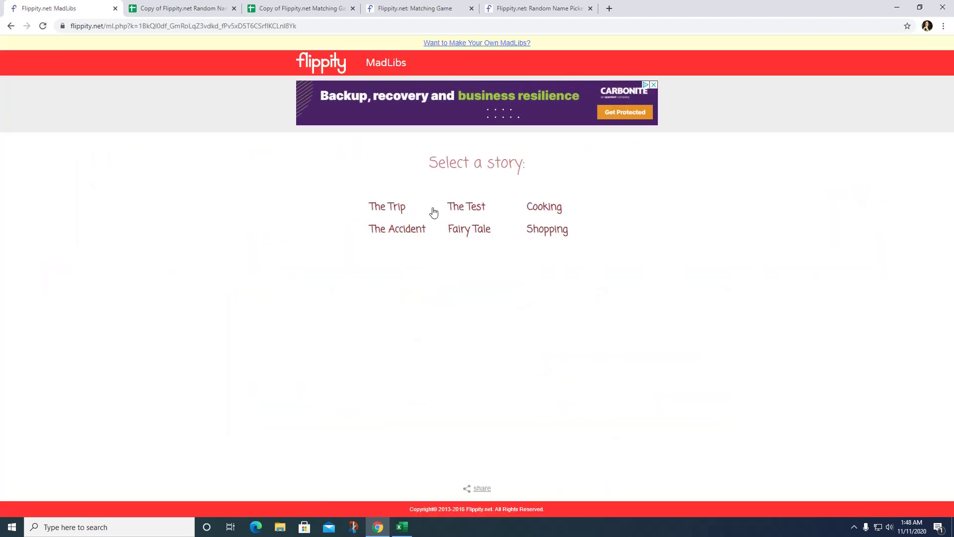
pyautogui.click(481, 210)
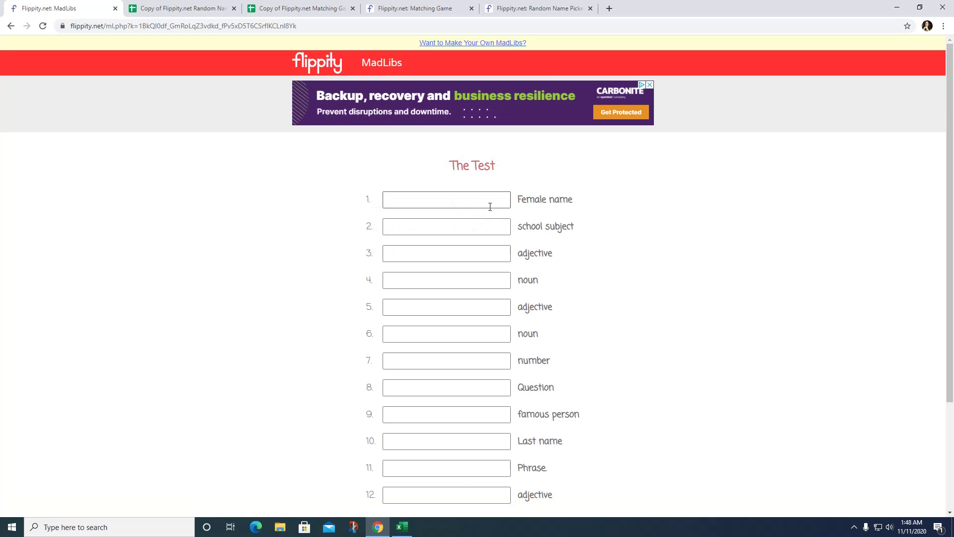
# Fill the first seven blanks with Mom, Math, slimy, chair, tiny, tree and 456
pyautogui.click(464, 202)
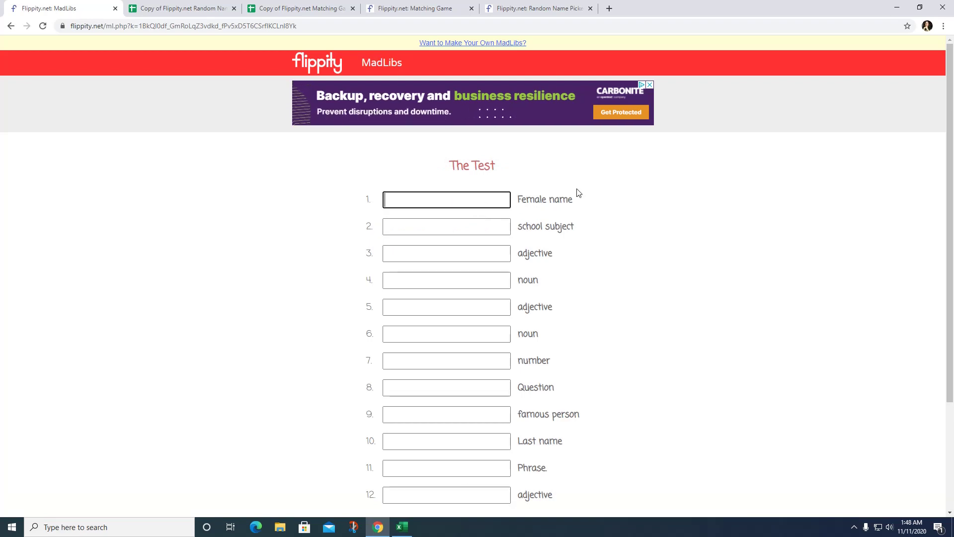
pyautogui.write('M')
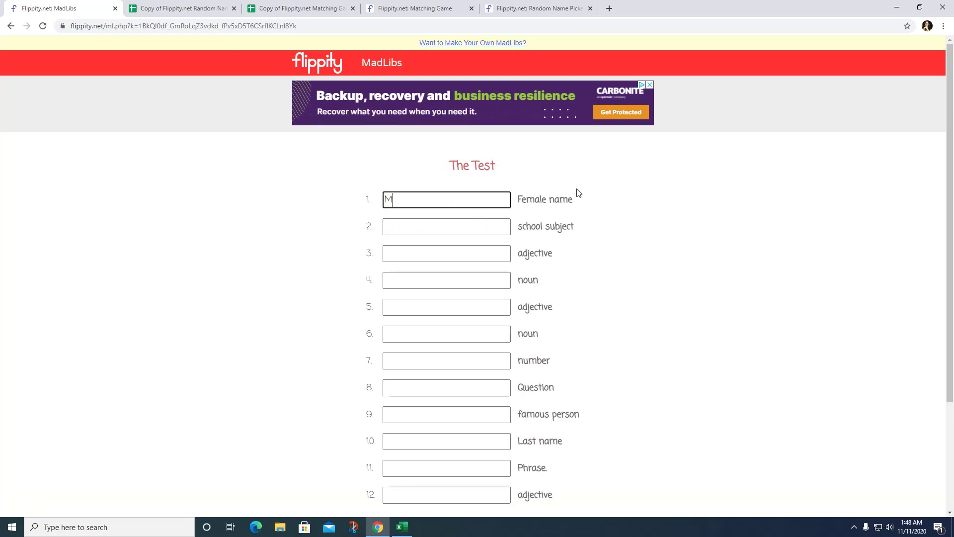
pyautogui.write('om')
pyautogui.press('Tab')
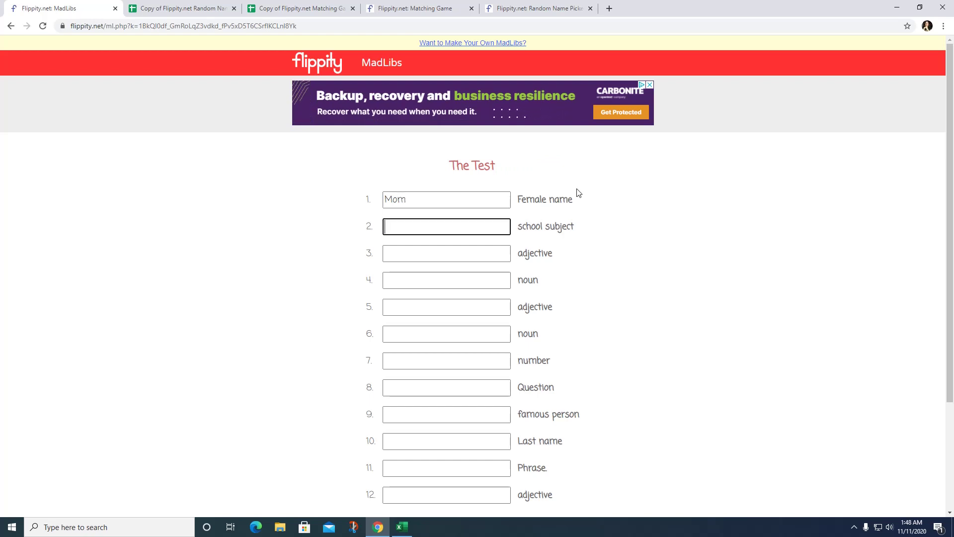
pyautogui.write('Math')
pyautogui.press('Tab')
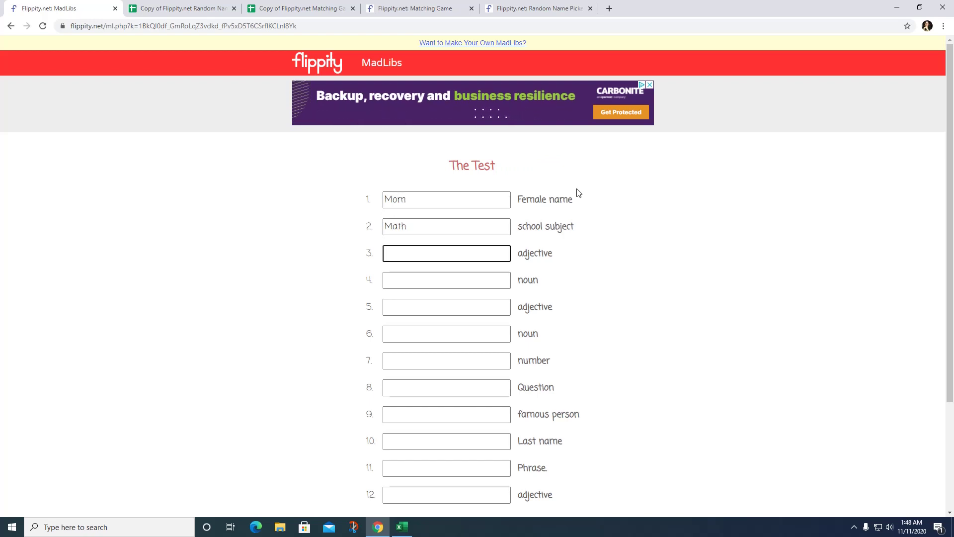
pyautogui.write('slimy')
pyautogui.press('Tab')
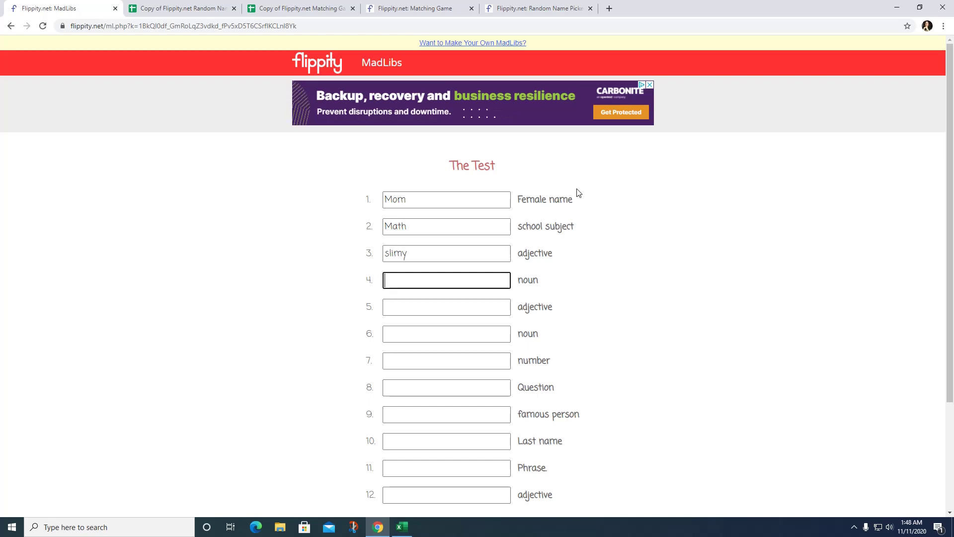
pyautogui.write('chair')
pyautogui.press('Tab')
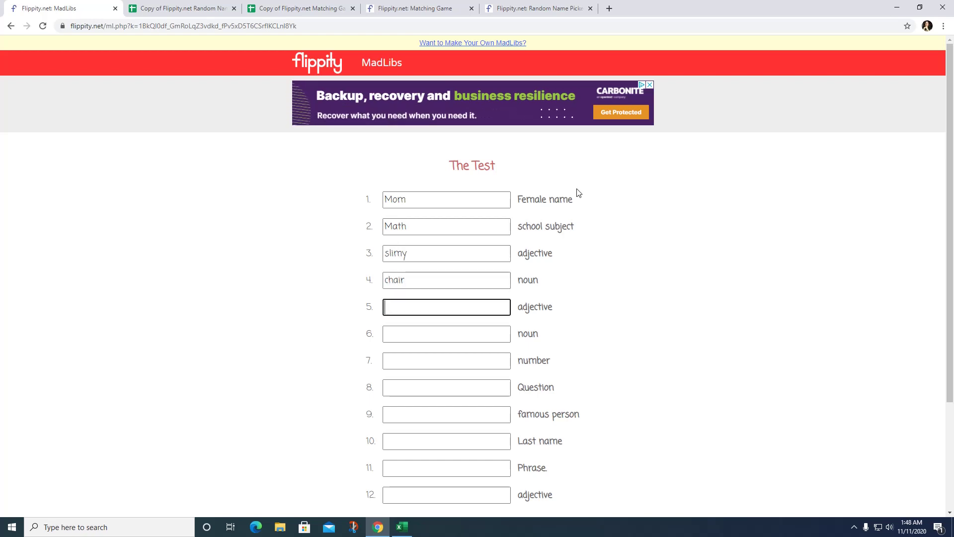
pyautogui.write('tiny')
pyautogui.press('Tab')
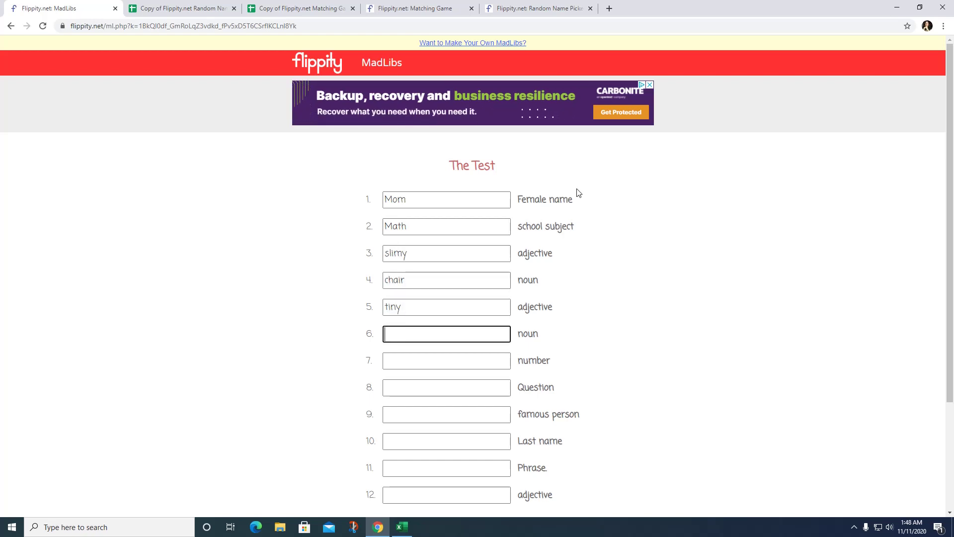
pyautogui.write('tree')
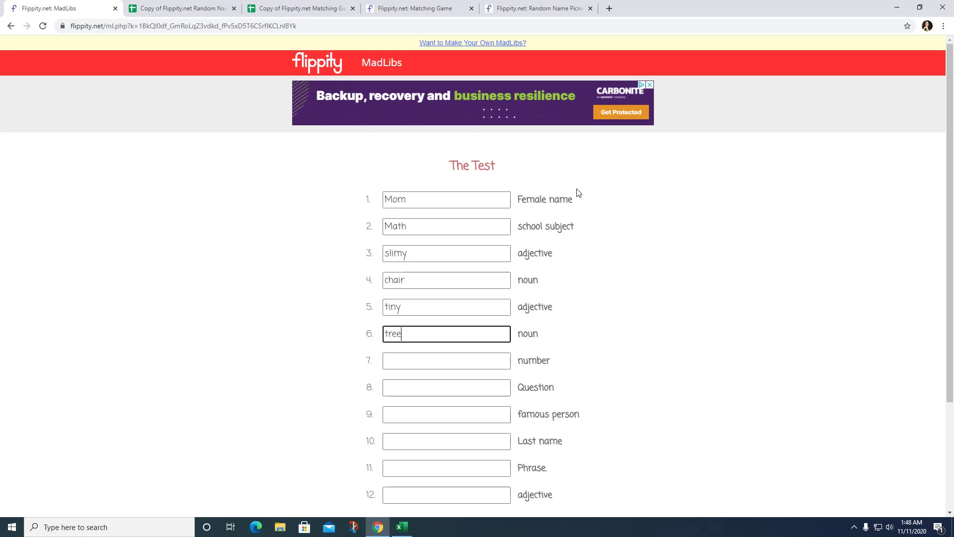
pyautogui.press('Tab')
pyautogui.write('456')
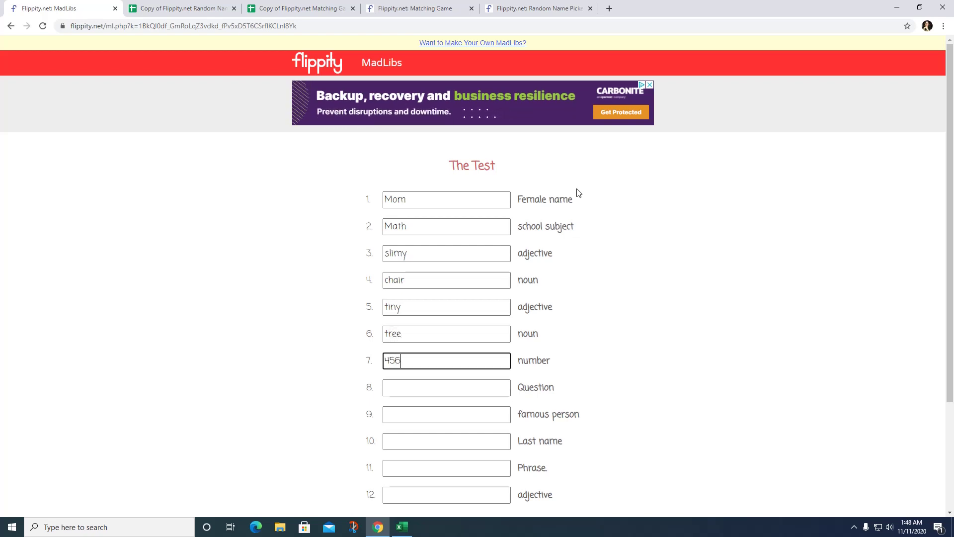
# Fill the remaining blanks with 'Who are you?', George Washington, Smith, Go Away and sticky
pyautogui.press('Tab')
pyautogui.write('Who')
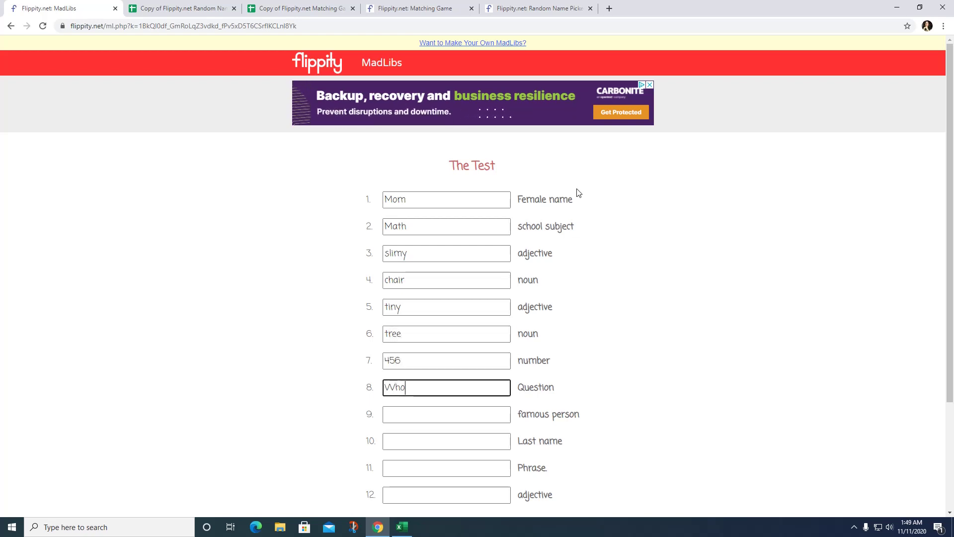
pyautogui.write(' are you?G')
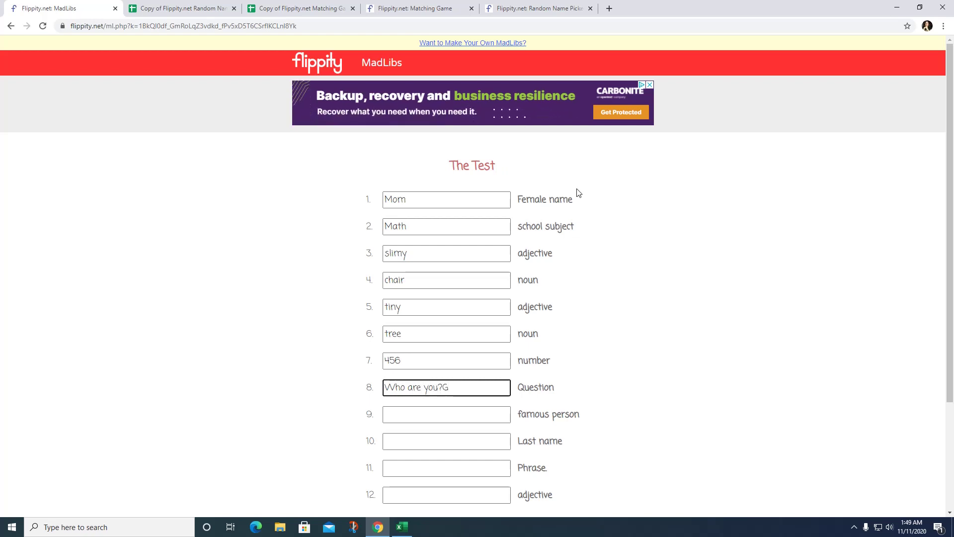
pyautogui.press('BackSpace')
pyautogui.press('Tab')
pyautogui.write('G')
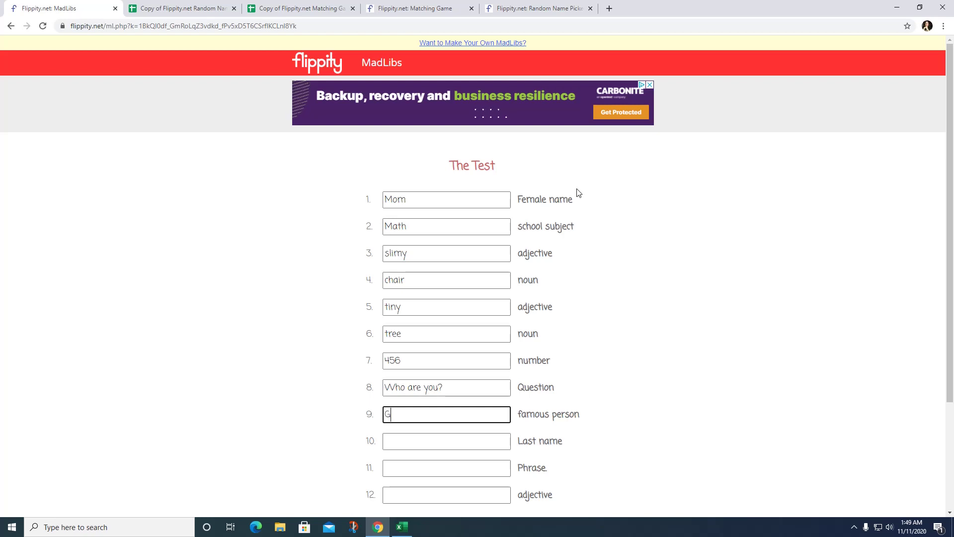
pyautogui.write('eorge Wash')
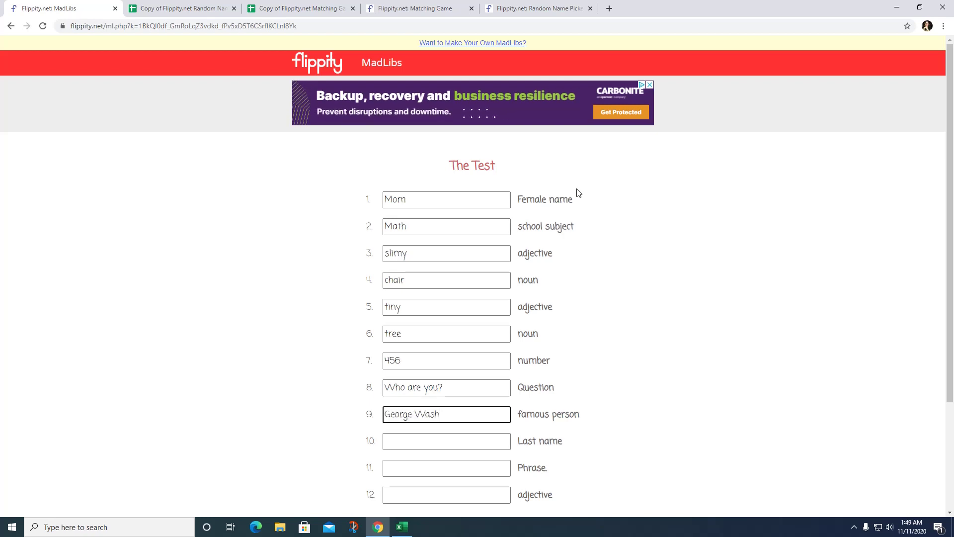
pyautogui.write('ington')
pyautogui.press('Tab')
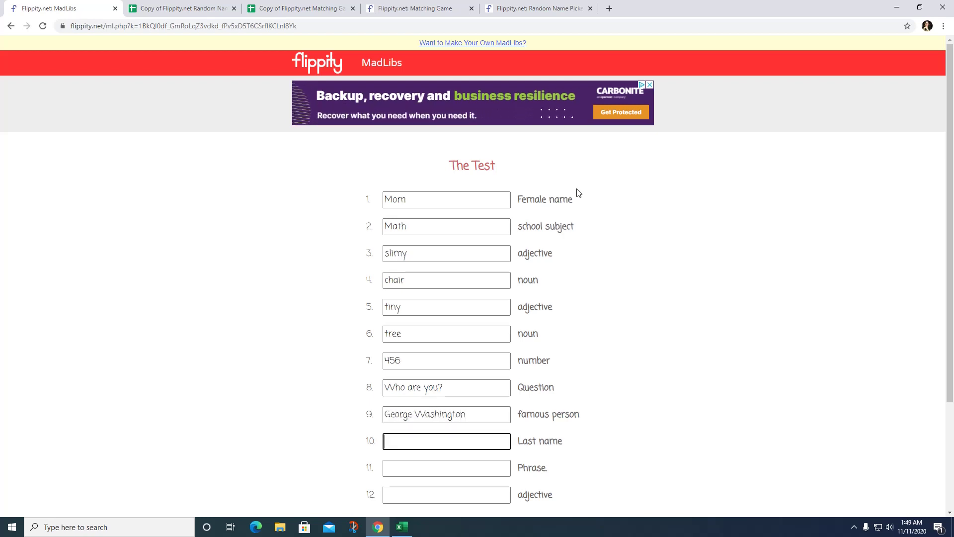
pyautogui.write('Smith')
pyautogui.press('Tab')
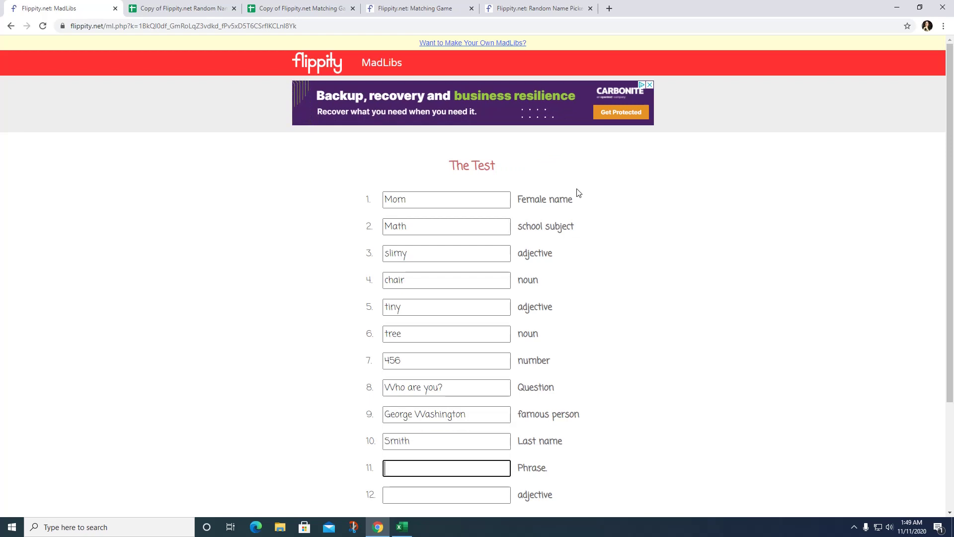
pyautogui.write('Go Away')
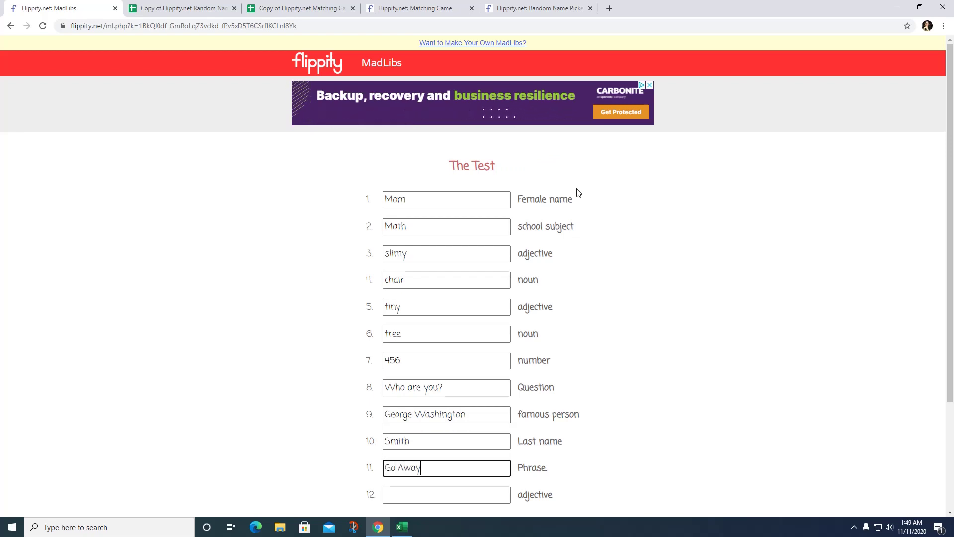
pyautogui.press('Tab')
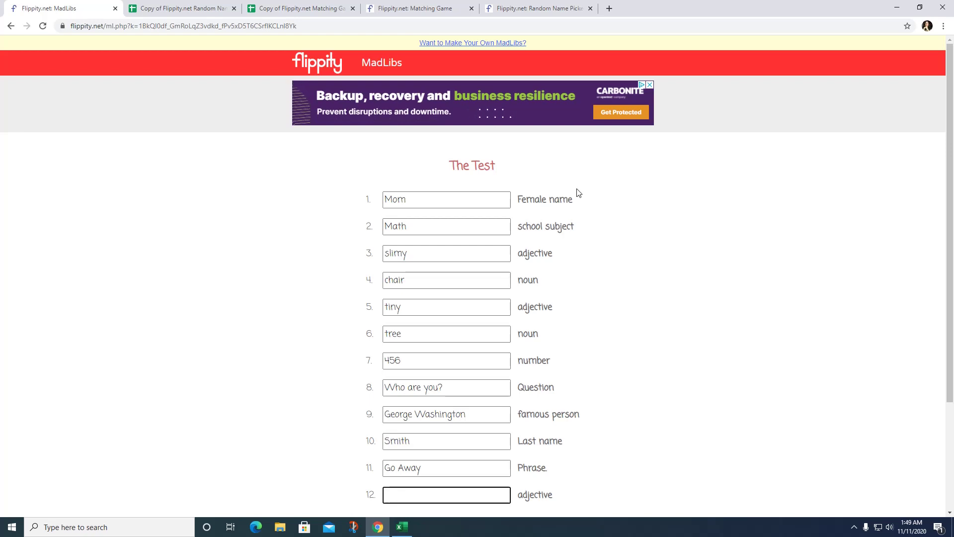
pyautogui.write('sticky')
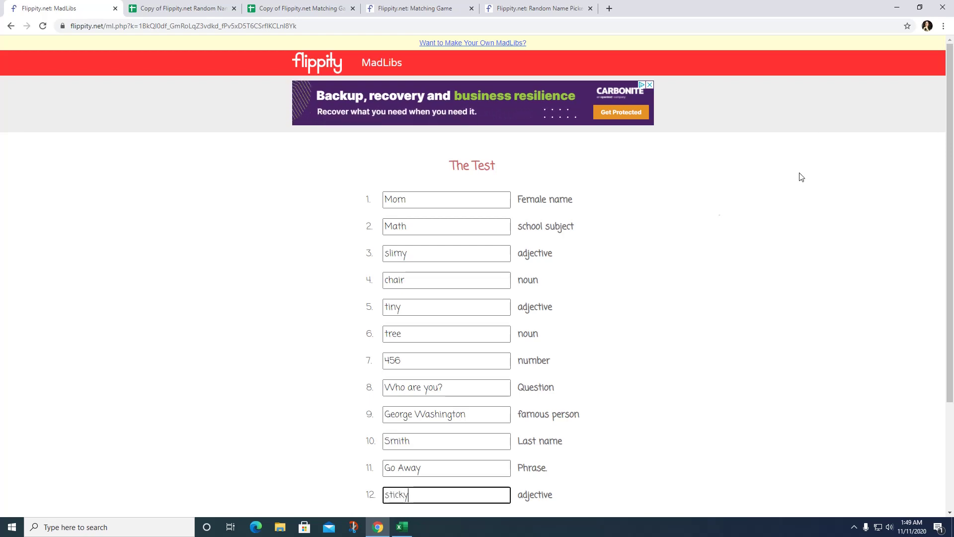
pyautogui.scroll(-3, 625, 254)
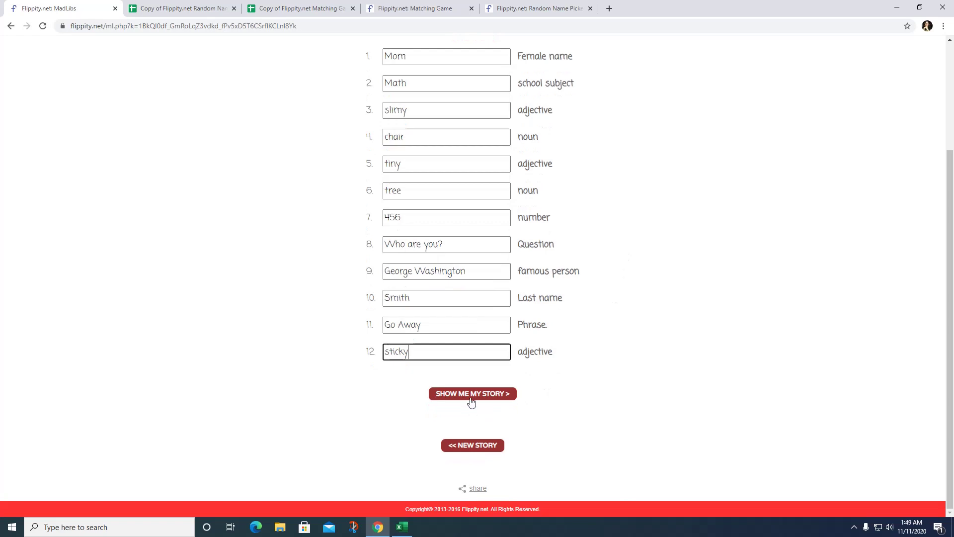
# Display the completed The Test story, then go back to the Flippity tools page
pyautogui.click(471, 394)
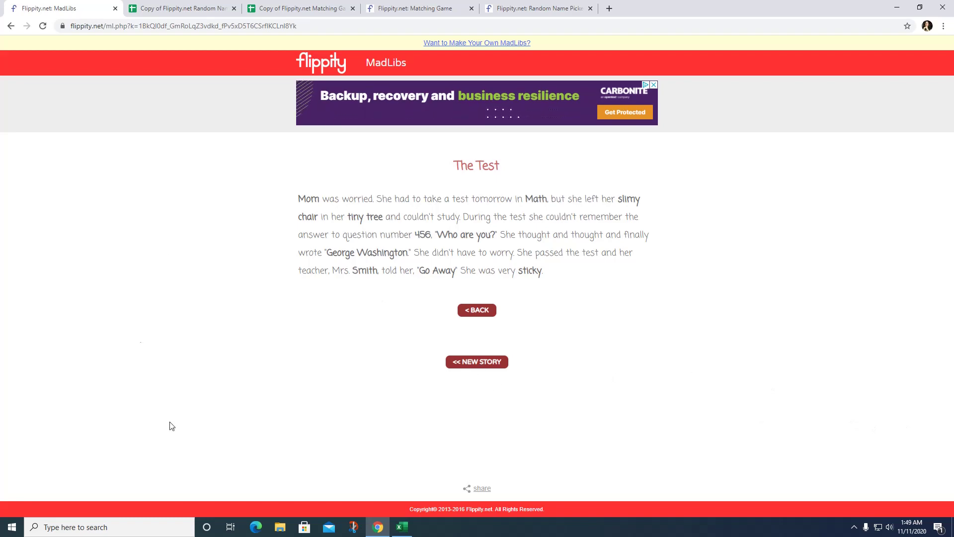
pyautogui.click(11, 25)
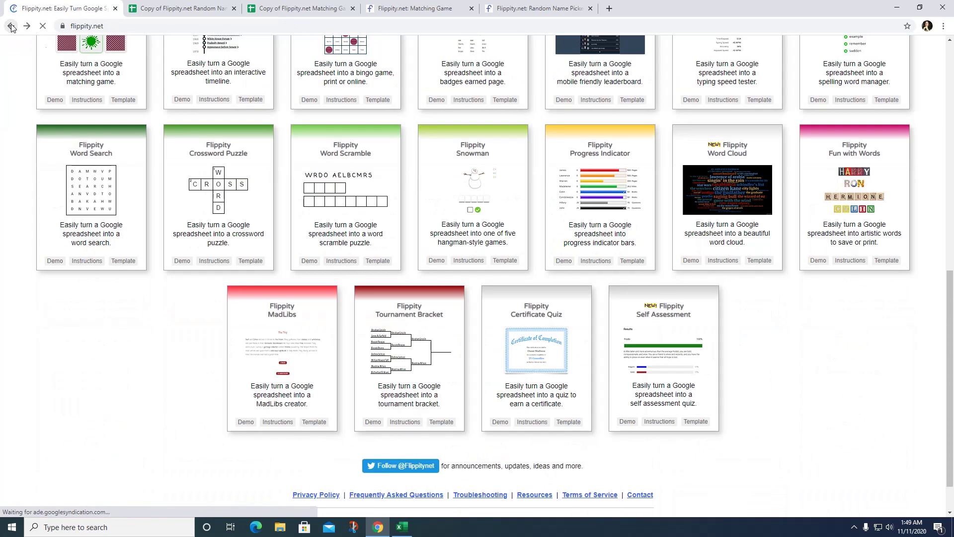
# Open the MadLibs instructions and follow the template link to the Google Sheets copy page
pyautogui.click(277, 422)
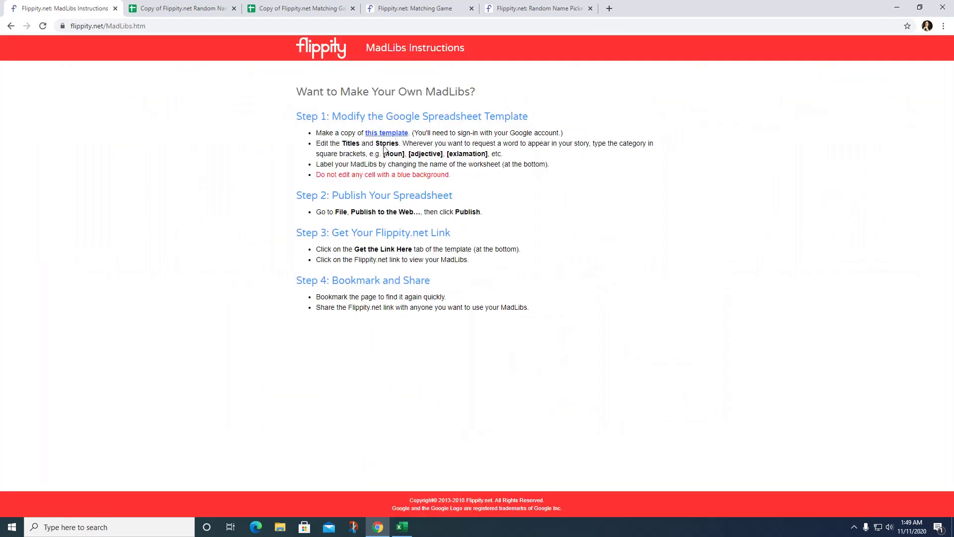
pyautogui.click(396, 136)
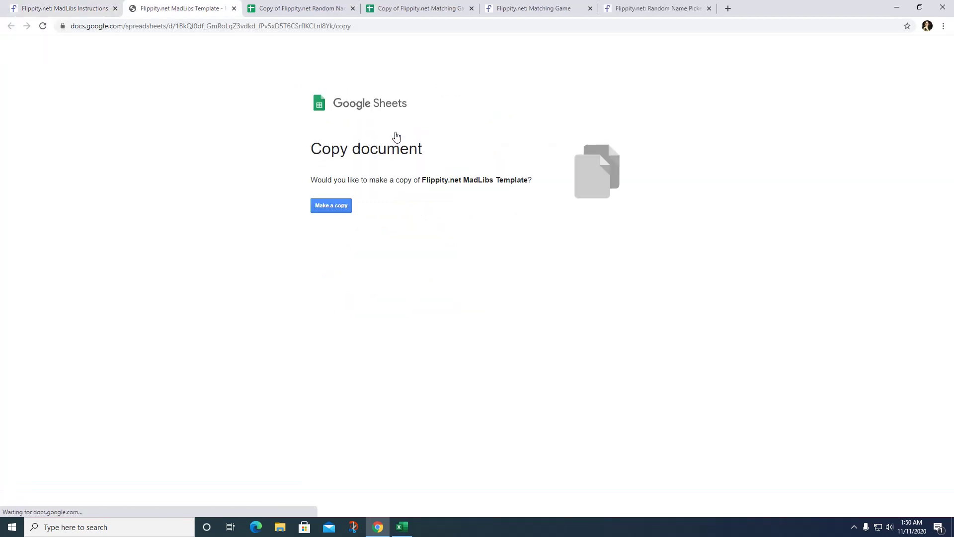
# Make a copy of the MadLibs template and expand the formula bar to show The Trip in B3
pyautogui.click(338, 205)
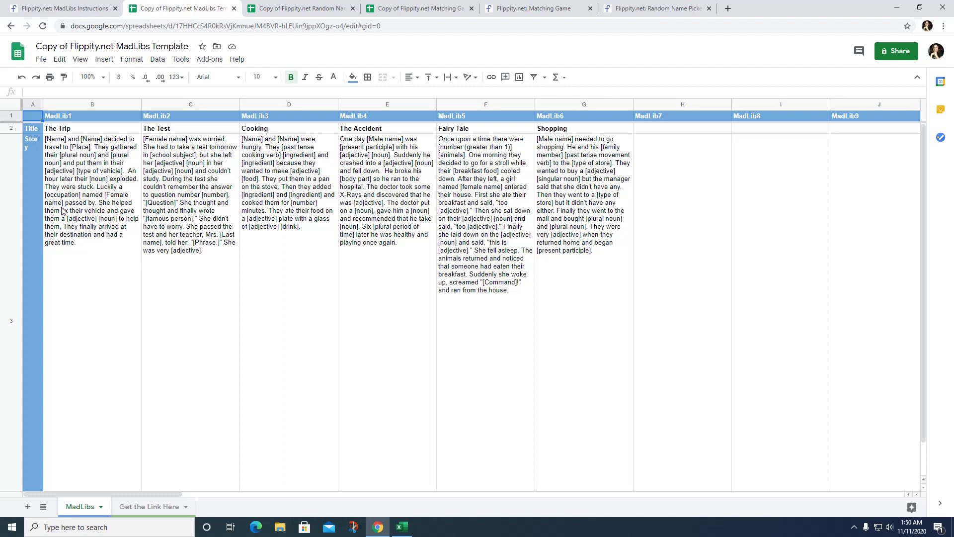
pyautogui.click(88, 213)
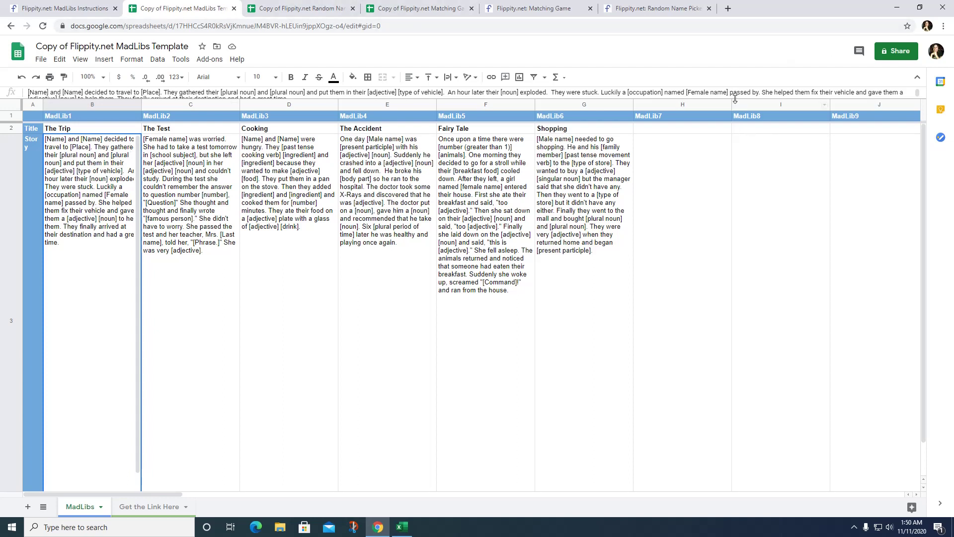
pyautogui.moveTo(736, 101); pyautogui.dragTo(750, 163)
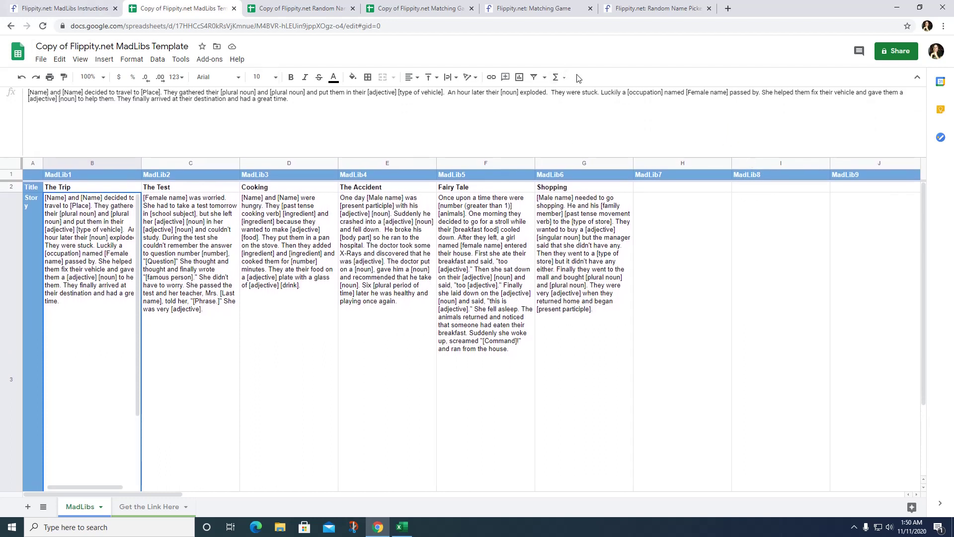
# Overwrite 'vehicle', 'destination' and 'great' in The Trip with [noun], [Name] and an adjective blank
pyautogui.click(837, 93)
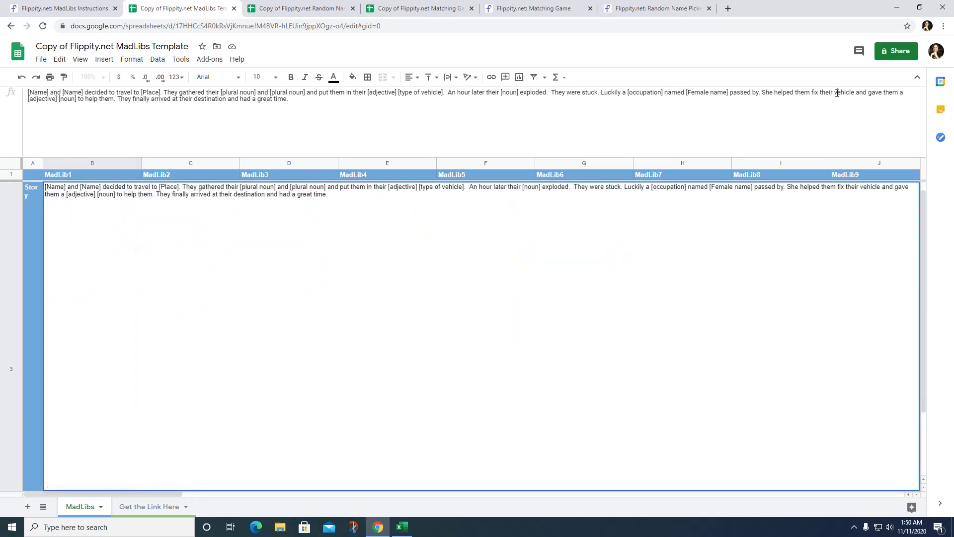
pyautogui.moveTo(835, 93); pyautogui.dragTo(855, 92)
pyautogui.write('[')
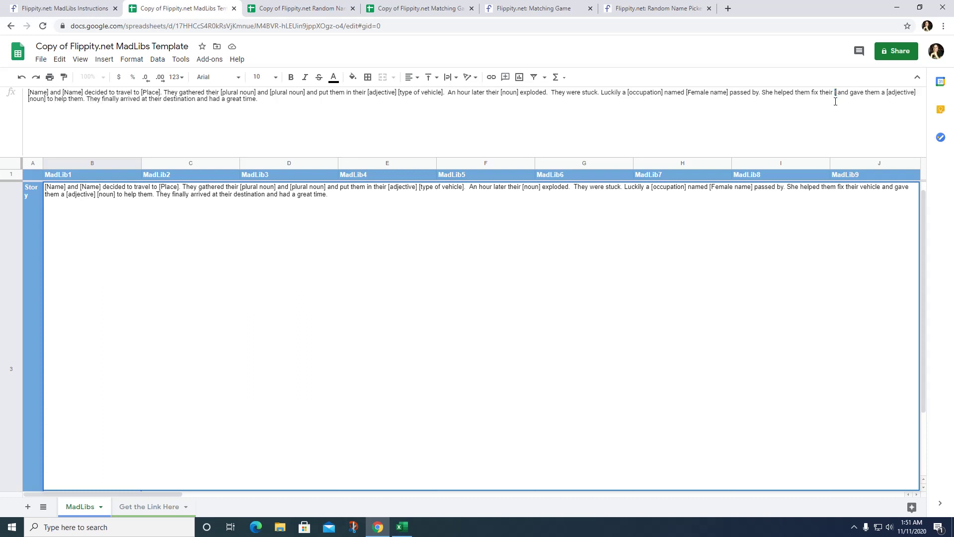
pyautogui.write('nou')
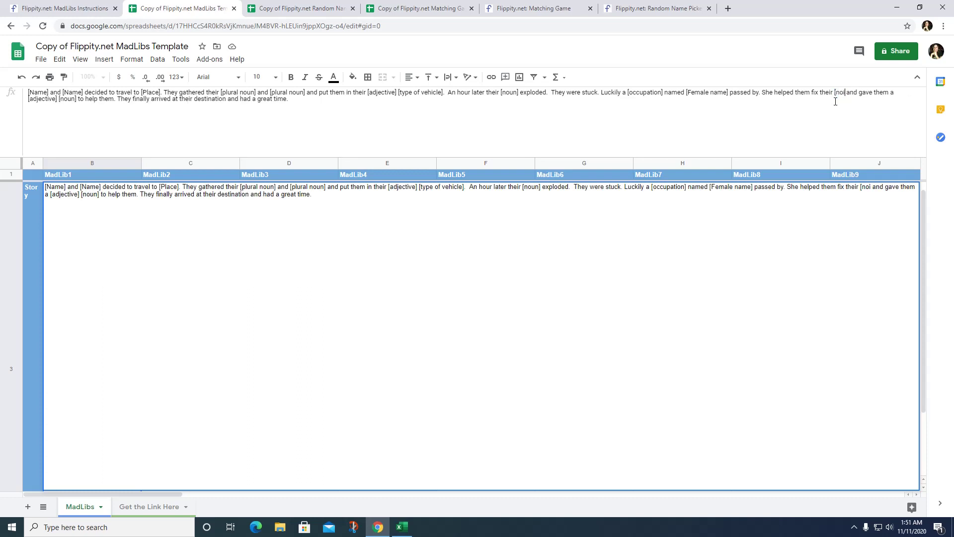
pyautogui.write('n')
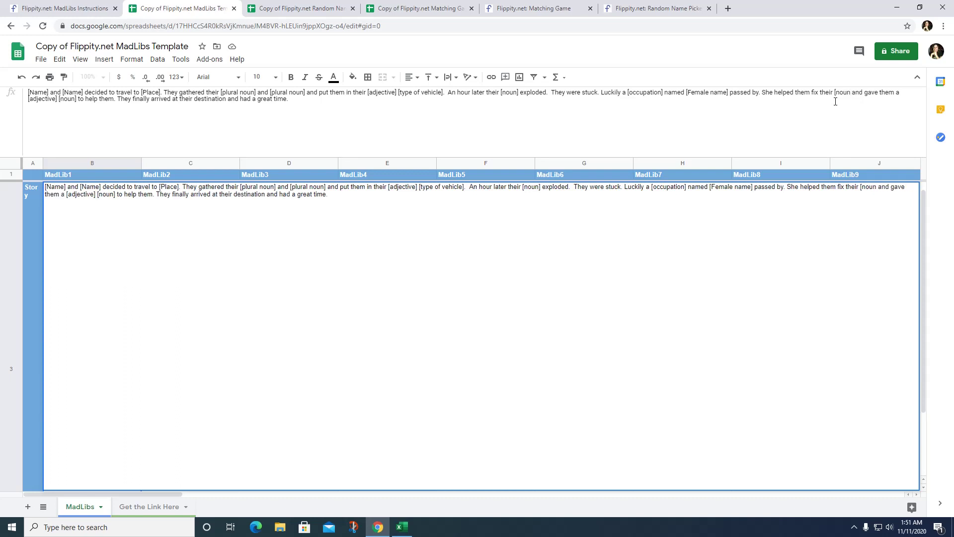
pyautogui.write(']')
pyautogui.write('(')
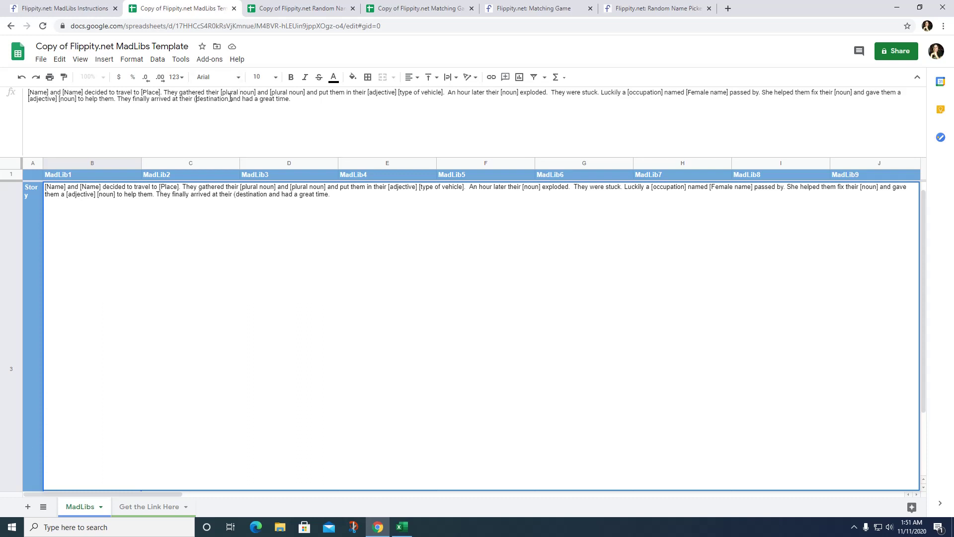
pyautogui.press('BackSpace')
pyautogui.write('[Name]')
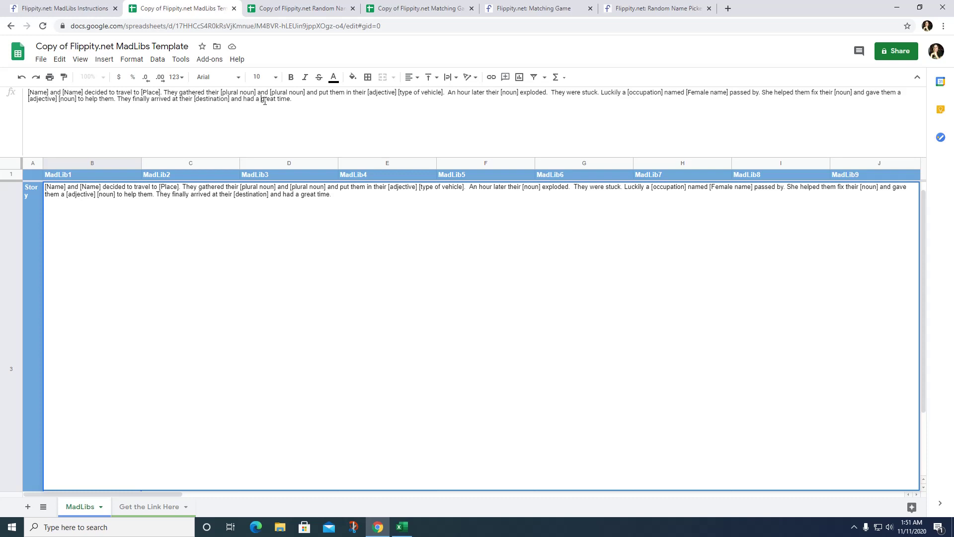
pyautogui.write('[')
pyautogui.hotkey('shift', 'Right')
pyautogui.press('BackSpace')
pyautogui.write('adjective\\')
# Publish the entire spreadsheet to the web, then select the A2 link on Get the Link Here
pyautogui.click(47, 61)
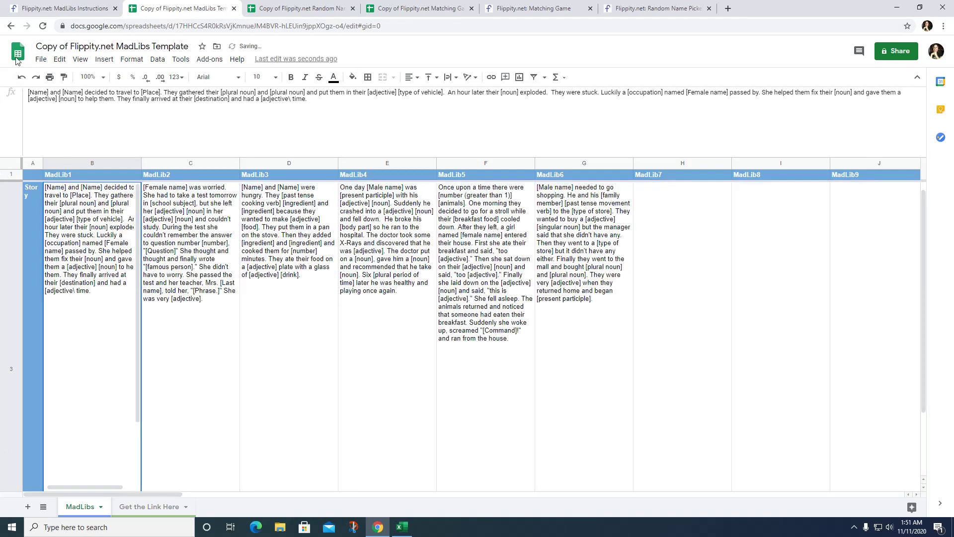
pyautogui.click(42, 60)
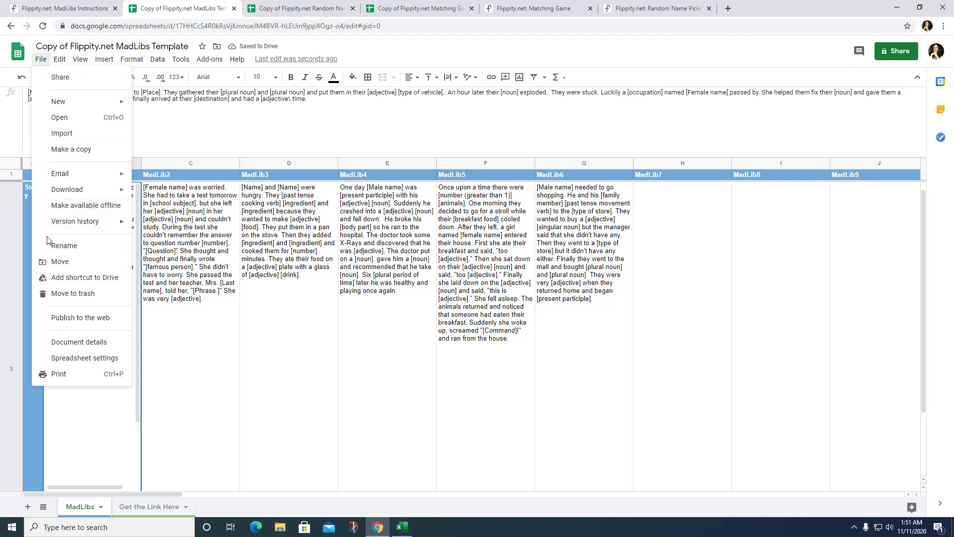
pyautogui.click(72, 319)
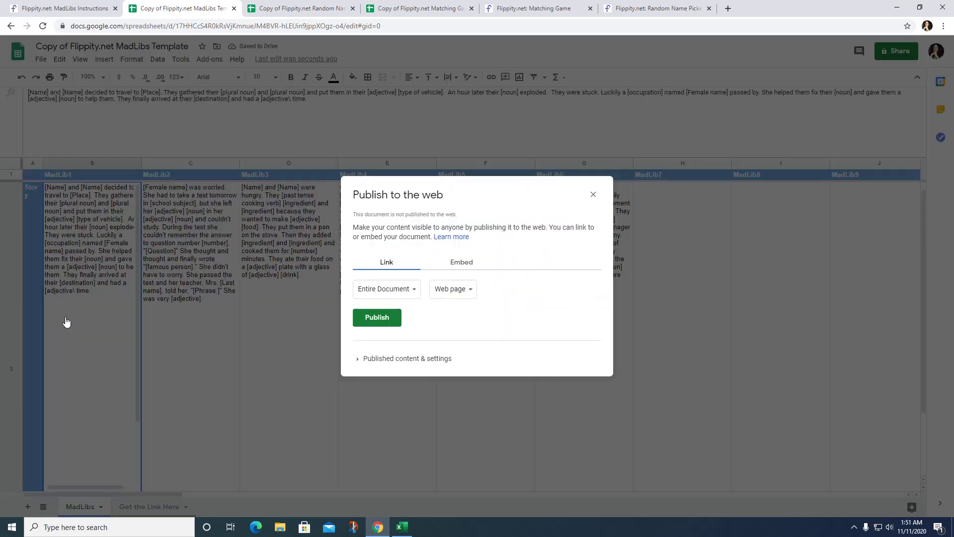
pyautogui.click(378, 320)
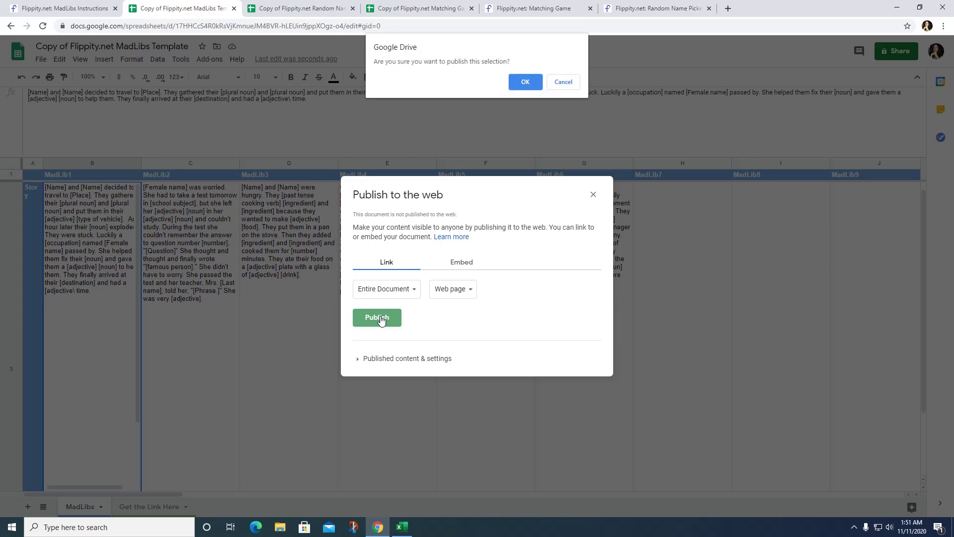
pyautogui.click(531, 83)
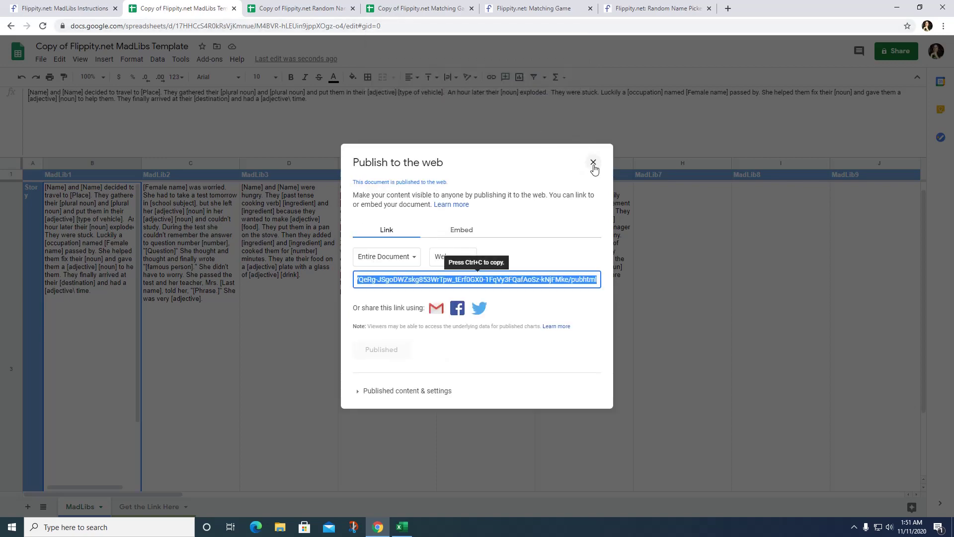
pyautogui.click(593, 162)
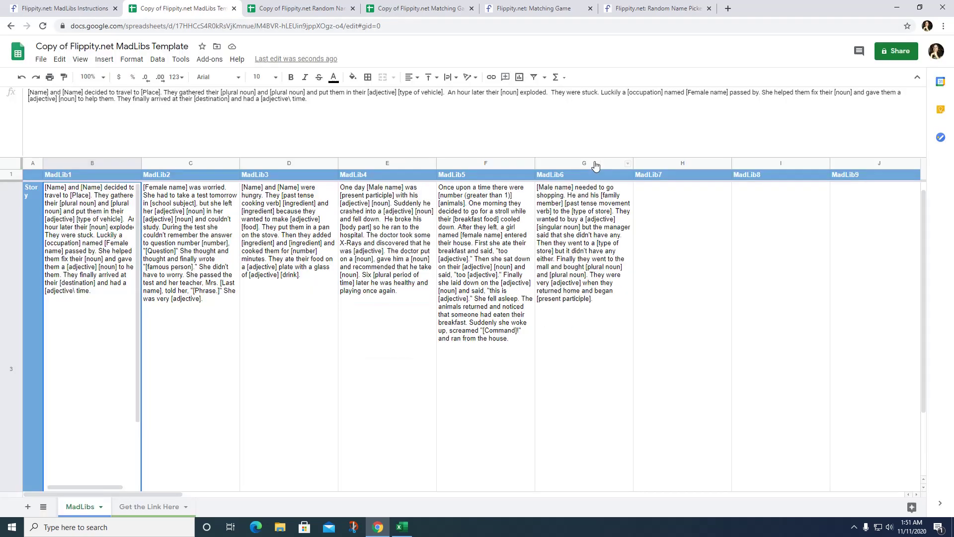
pyautogui.click(162, 506)
pyautogui.click(104, 192)
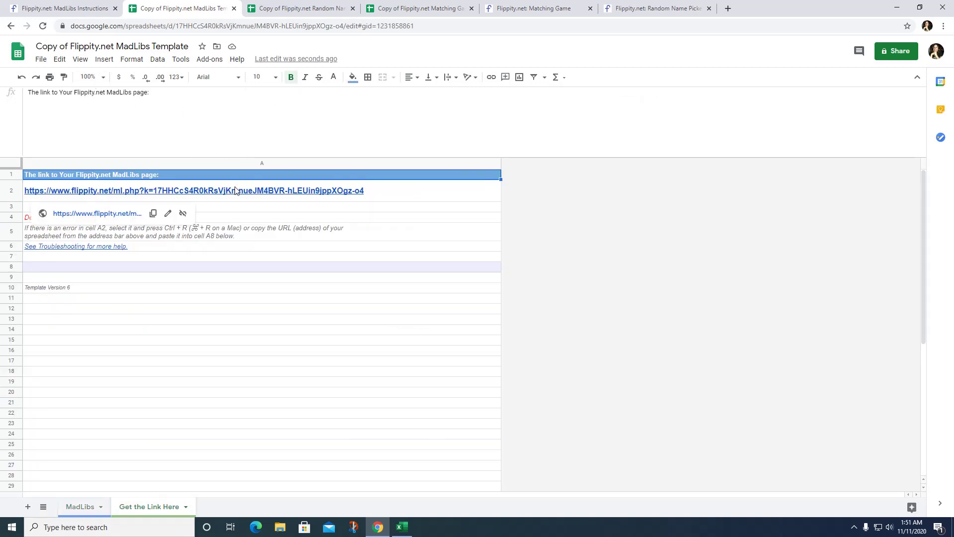
# Load the copied A2 MadLibs link in a new tab, then follow the error page's spreadsheet link
pyautogui.rightClick(236, 194)
pyautogui.click(262, 176)
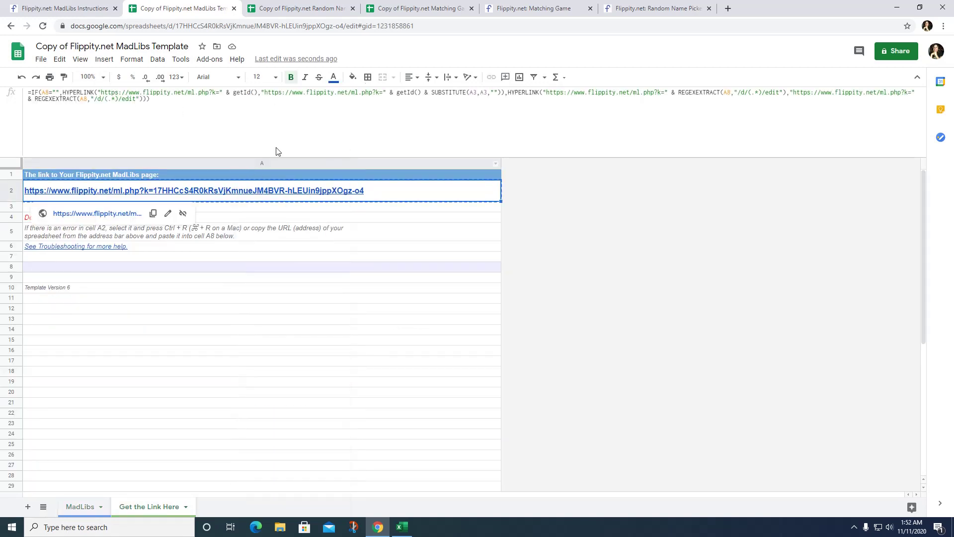
pyautogui.click(728, 8)
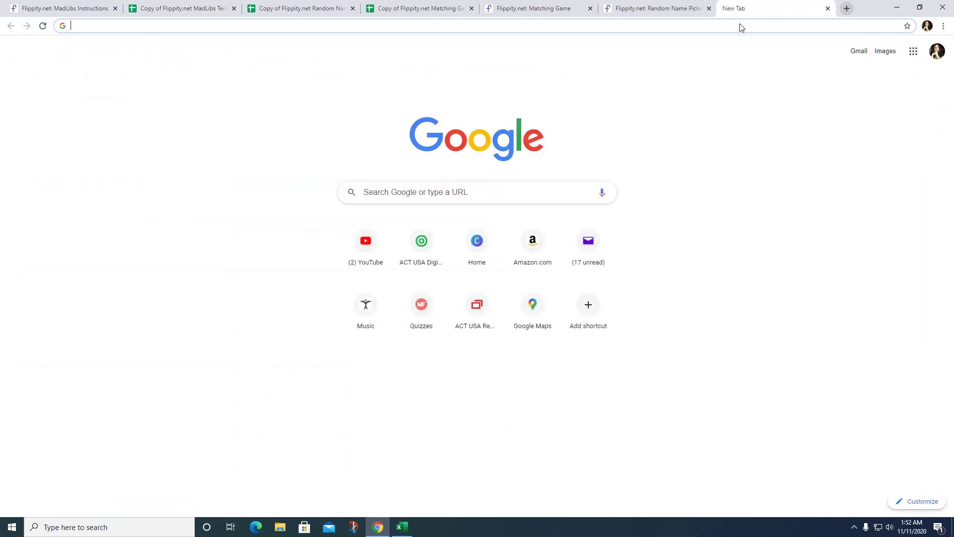
pyautogui.rightClick(741, 26)
pyautogui.click(762, 91)
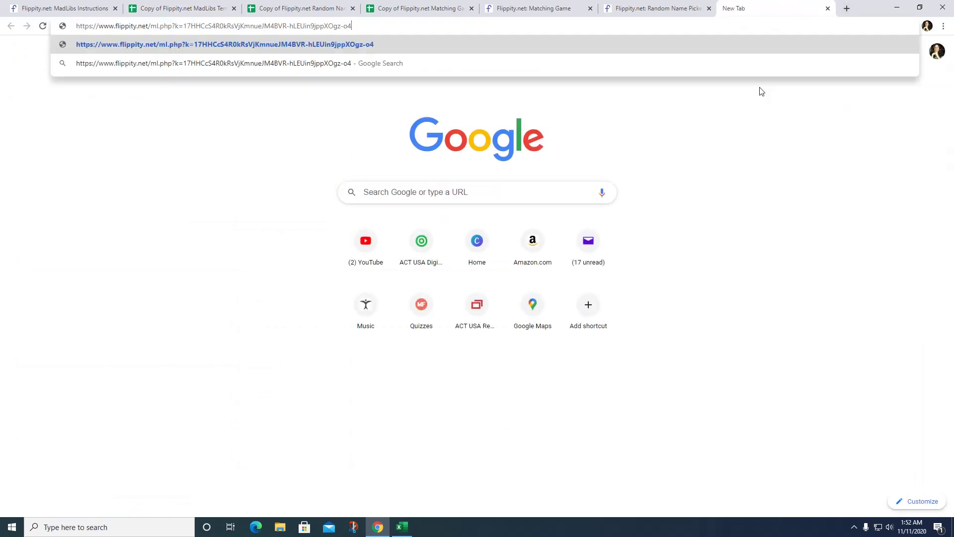
pyautogui.press('Return')
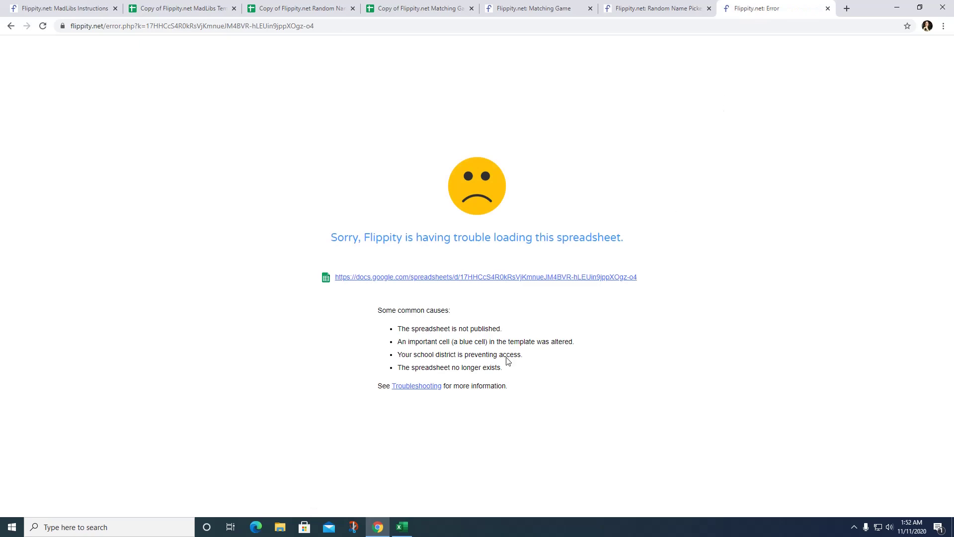
pyautogui.click(508, 279)
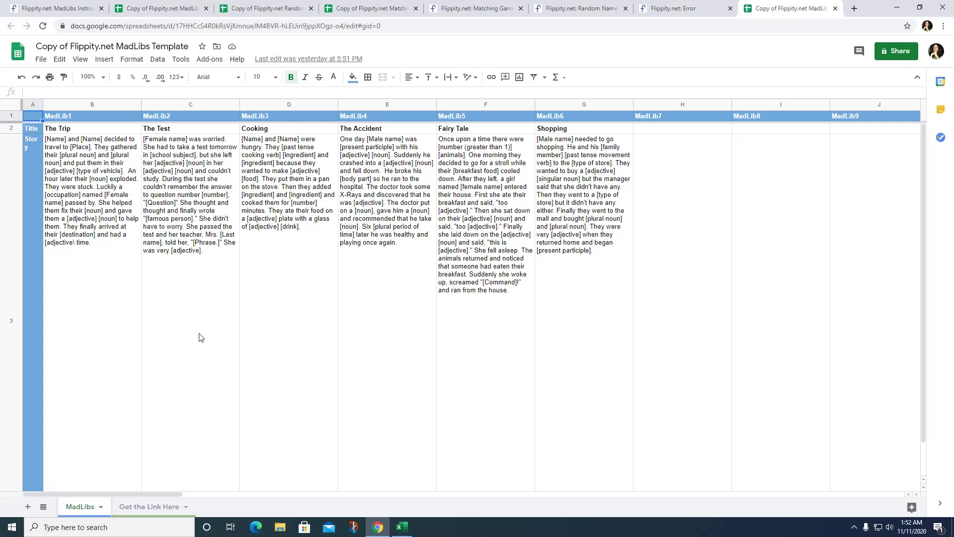
# Fix The Trip's last blank in B3 to read [adjective] by replacing the backslash with ]
pyautogui.click(76, 244)
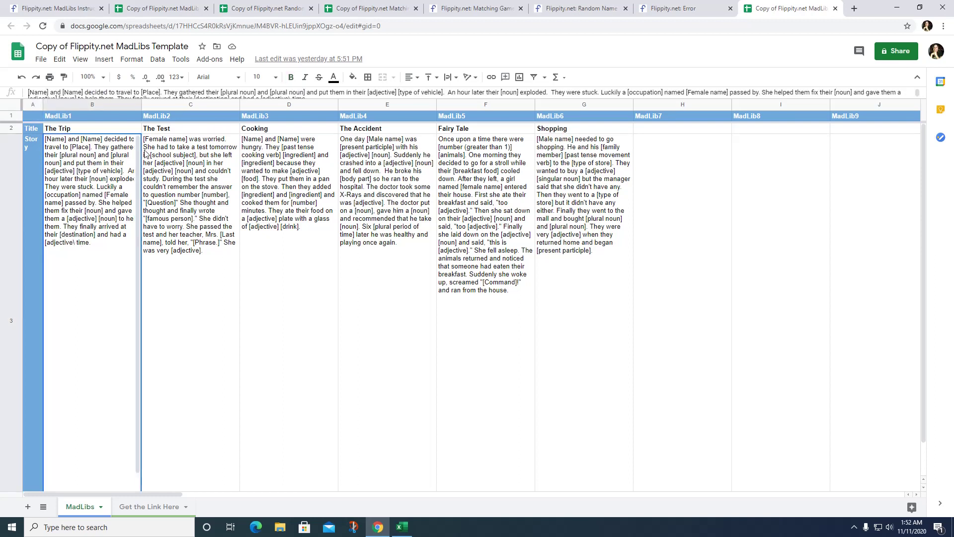
pyautogui.click(700, 95)
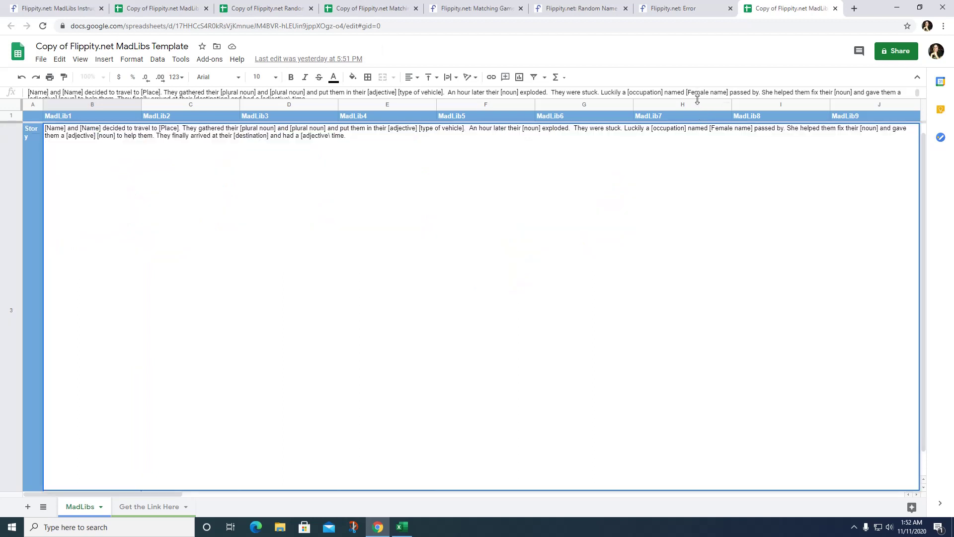
pyautogui.moveTo(698, 100); pyautogui.dragTo(707, 130)
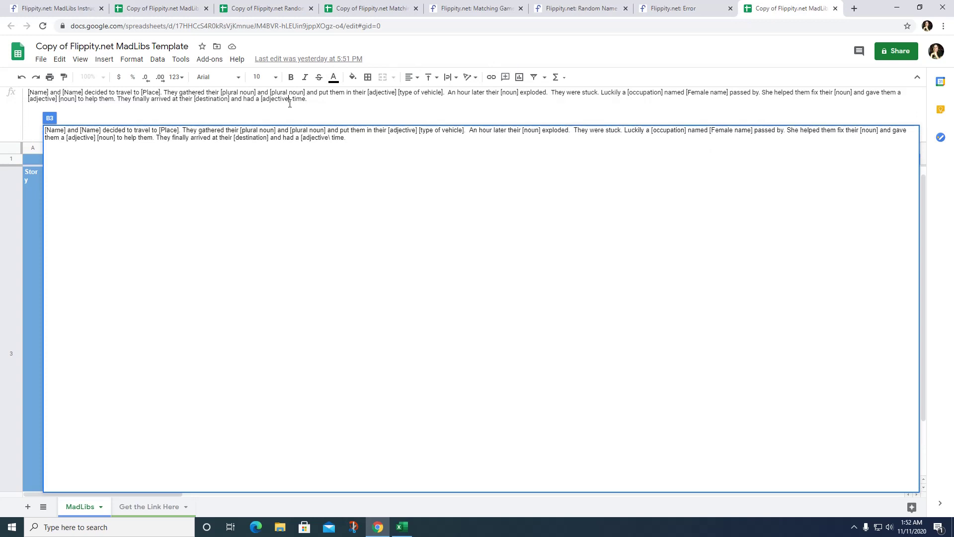
pyautogui.press('BackSpace')
pyautogui.write(']')
pyautogui.press('Return')
# Check the Publish to the web settings to confirm the spreadsheet is still published
pyautogui.click(41, 59)
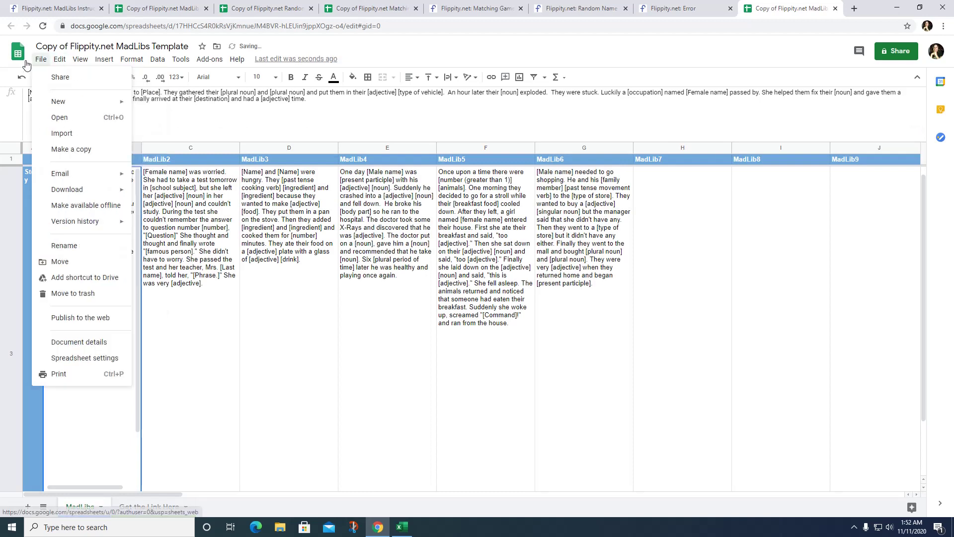
pyautogui.click(41, 59)
pyautogui.click(40, 59)
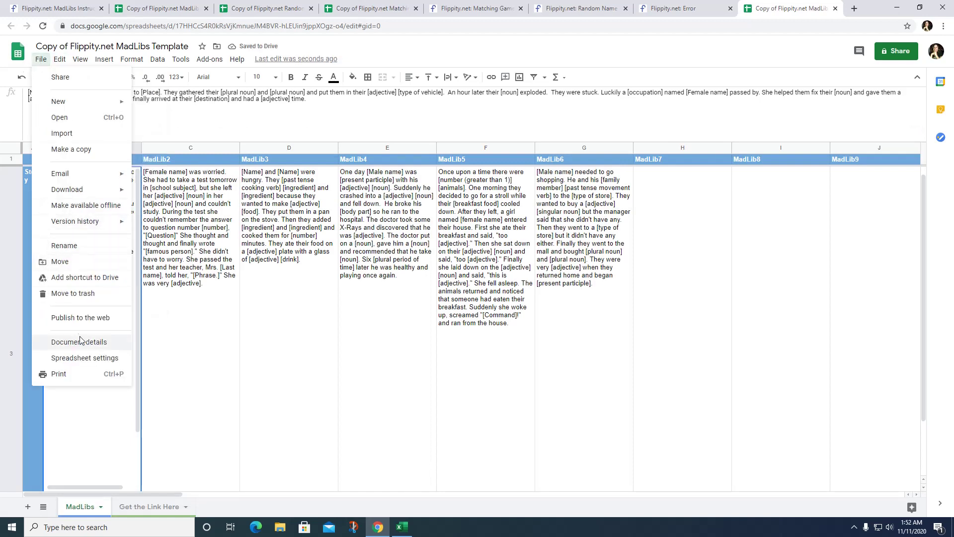
pyautogui.click(80, 318)
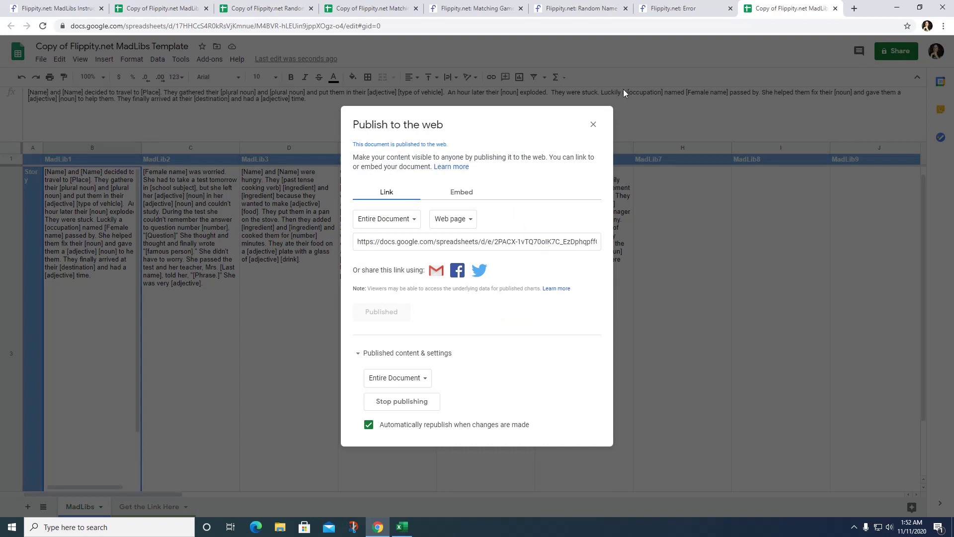
pyautogui.click(594, 125)
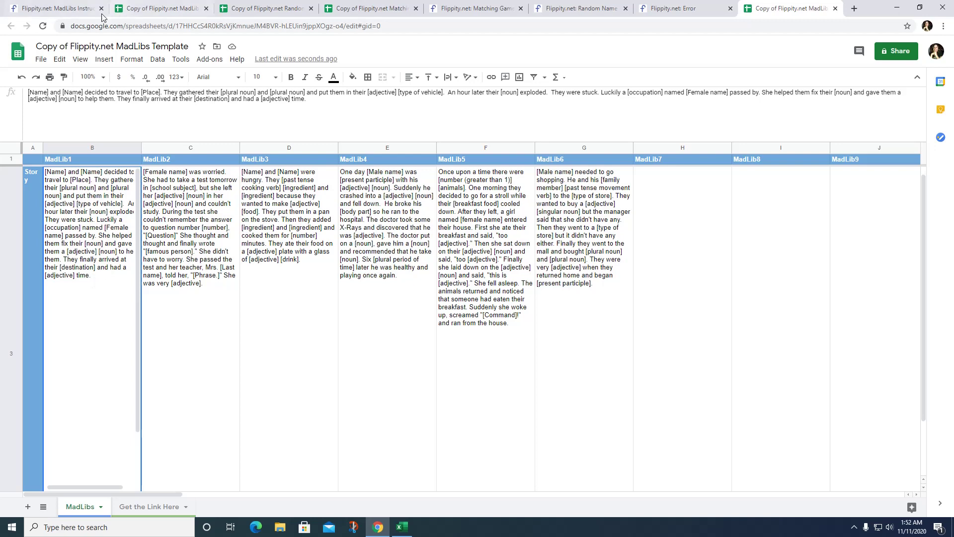
# Copy the A2 Flippity link from Get the Link Here and load it in a new tab
pyautogui.click(145, 506)
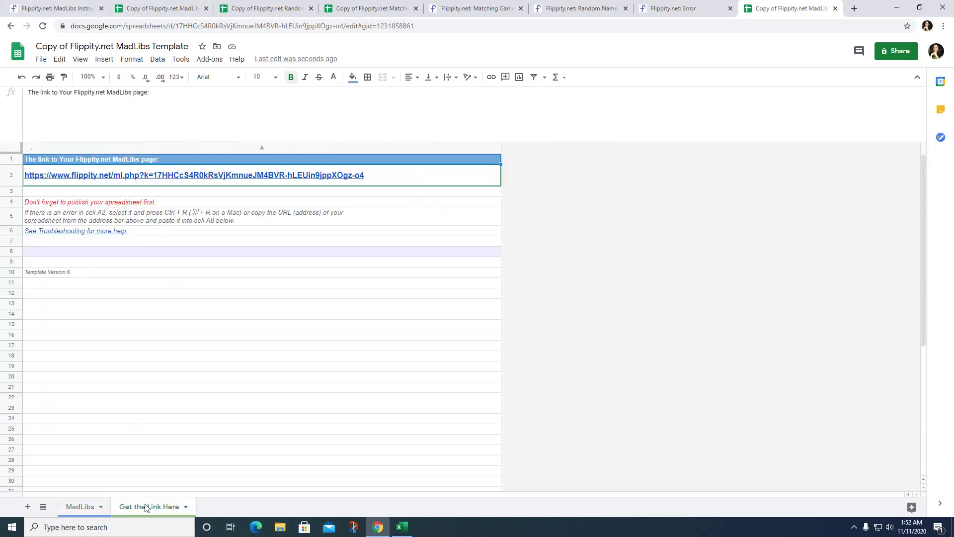
pyautogui.moveTo(247, 179)
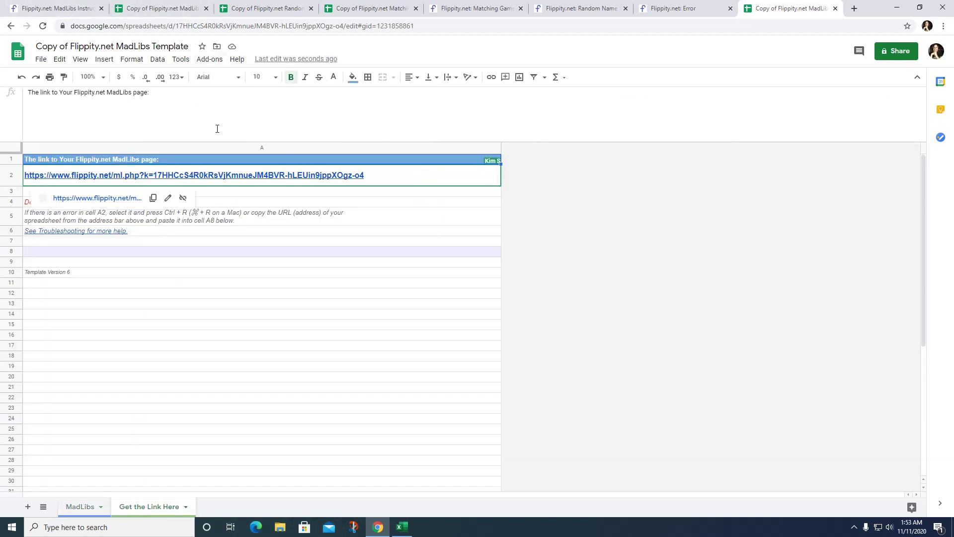
pyautogui.rightClick(251, 181)
pyautogui.click(259, 181)
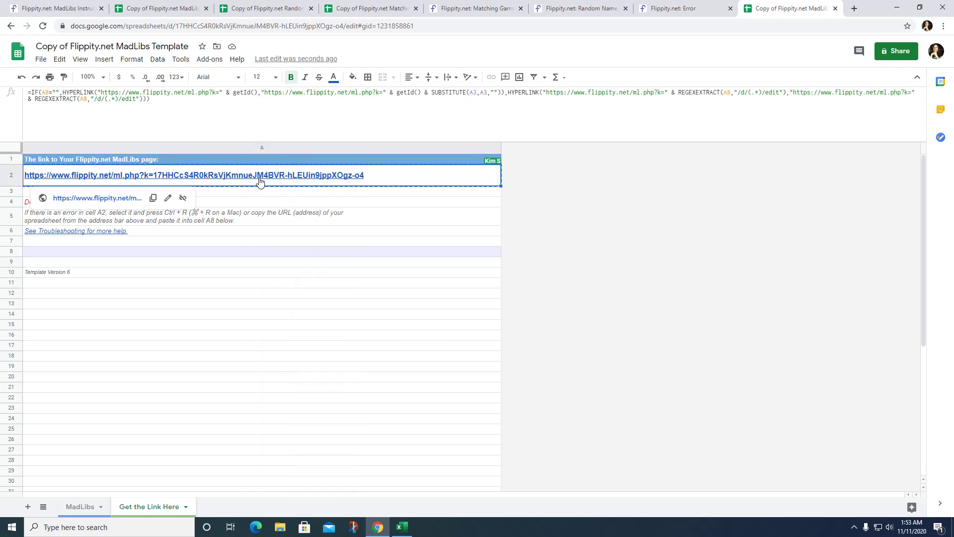
pyautogui.click(856, 10)
pyautogui.rightClick(798, 30)
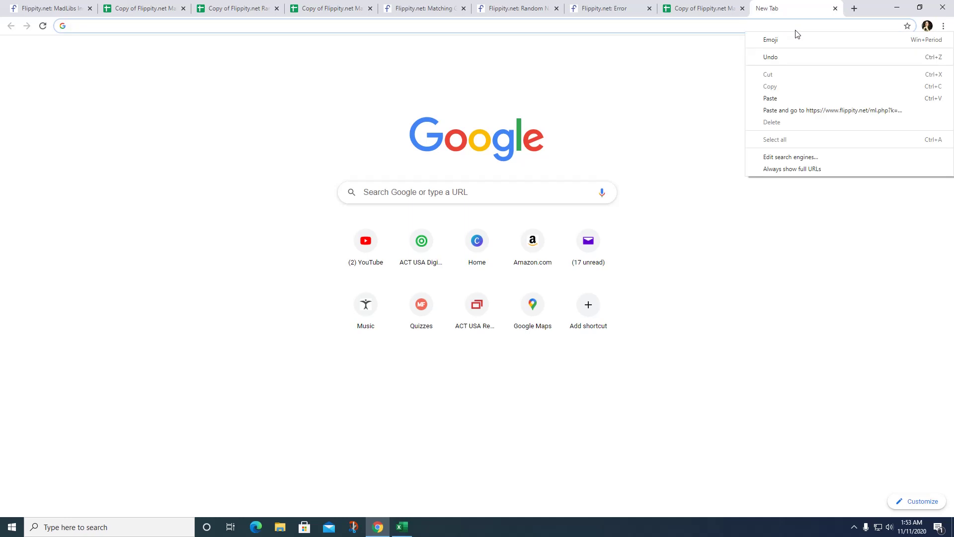
pyautogui.click(770, 98)
pyautogui.press('Return')
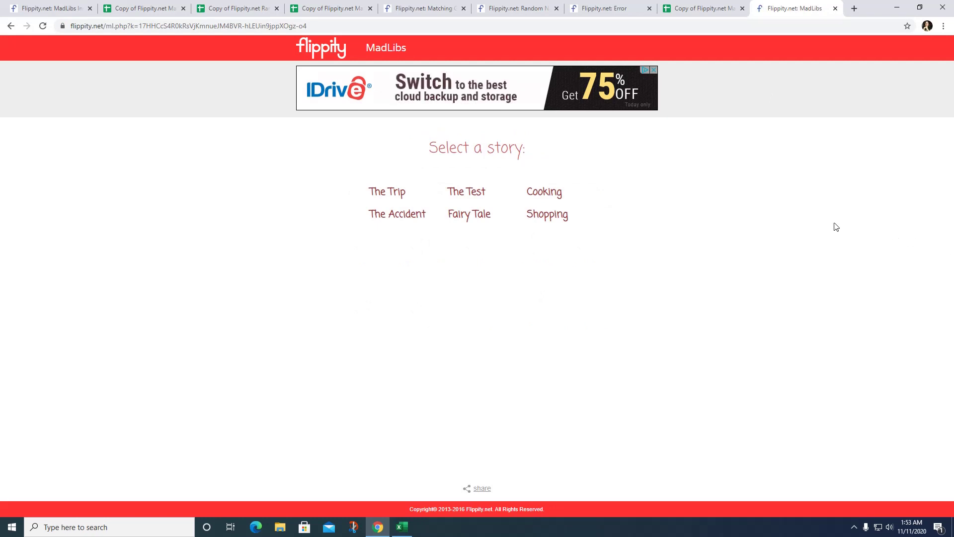
# Open The Trip and fill the first seven blanks: Mom, Dad, Disneyland, hats, sinks, dirty, taxi
pyautogui.click(409, 197)
pyautogui.click(416, 184)
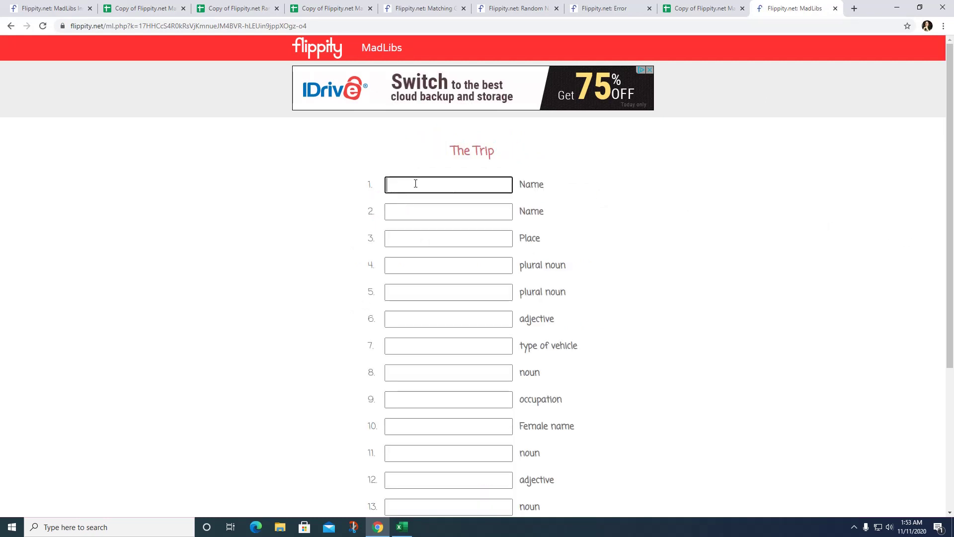
pyautogui.write('Mom')
pyautogui.press('Tab')
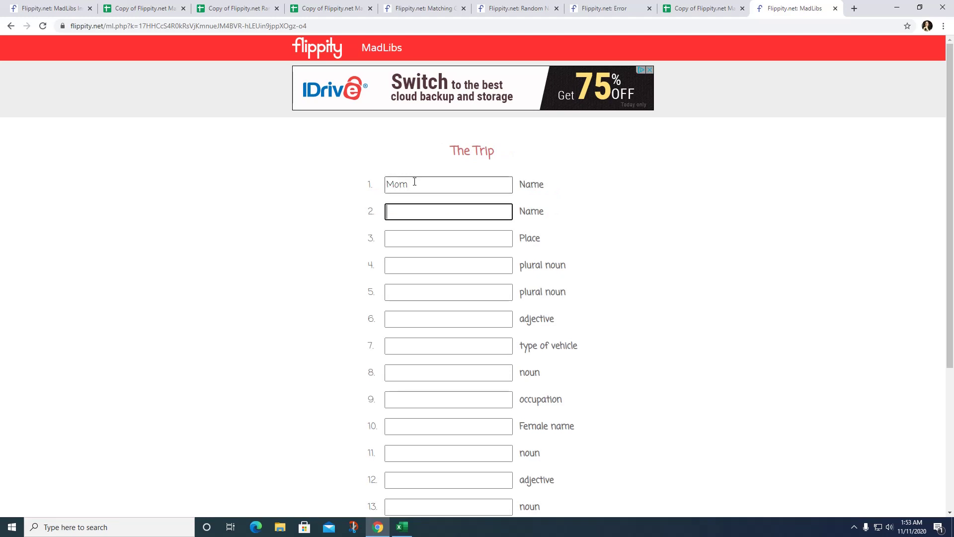
pyautogui.write('Dad')
pyautogui.press('Tab')
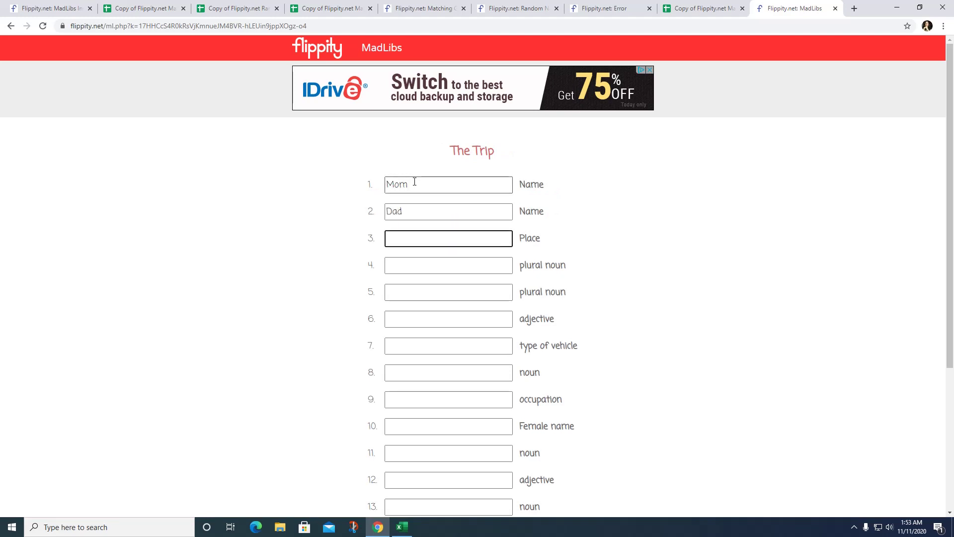
pyautogui.write('Disneyland')
pyautogui.press('Tab')
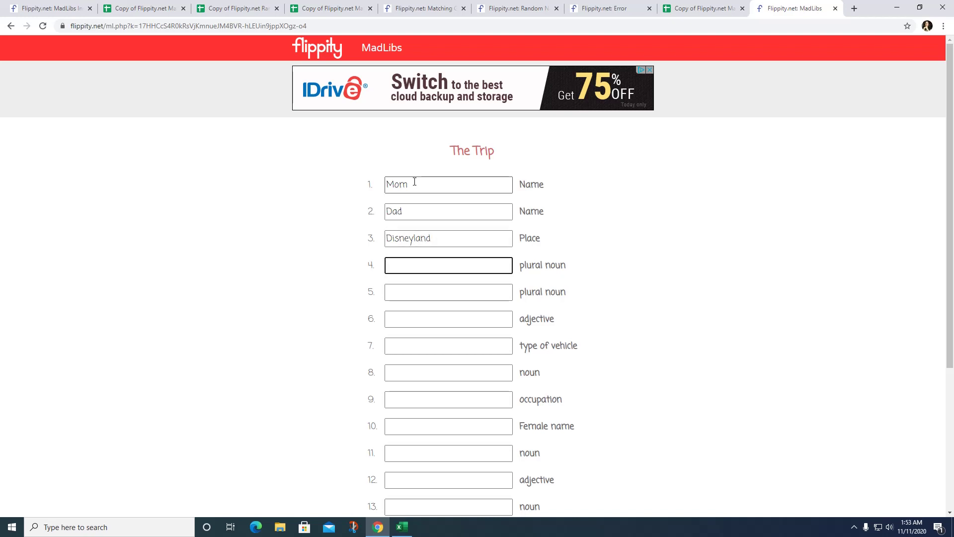
pyautogui.write('hats')
pyautogui.press('Tab')
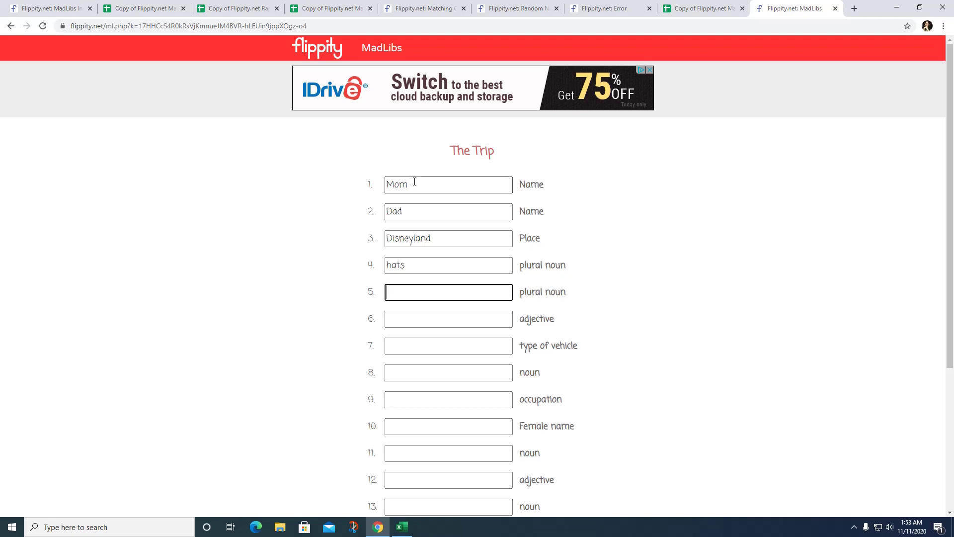
pyautogui.write('sinks')
pyautogui.press('Tab')
pyautogui.write('dirty')
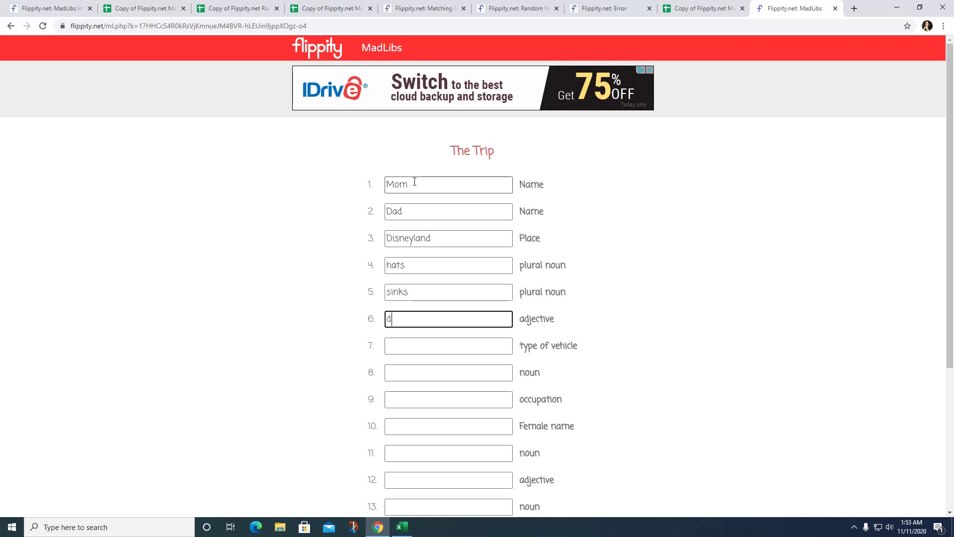
pyautogui.press('Tab')
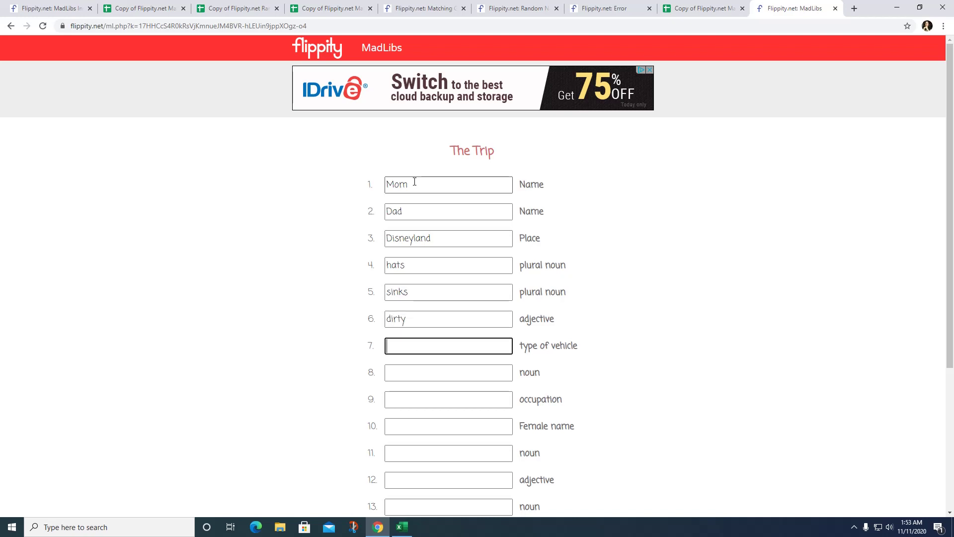
pyautogui.write('taxi')
# Fill the remaining blanks: toothbrush, plumber, Mom, bracelet, shiny, chair, zoo, sharp
pyautogui.press('Tab')
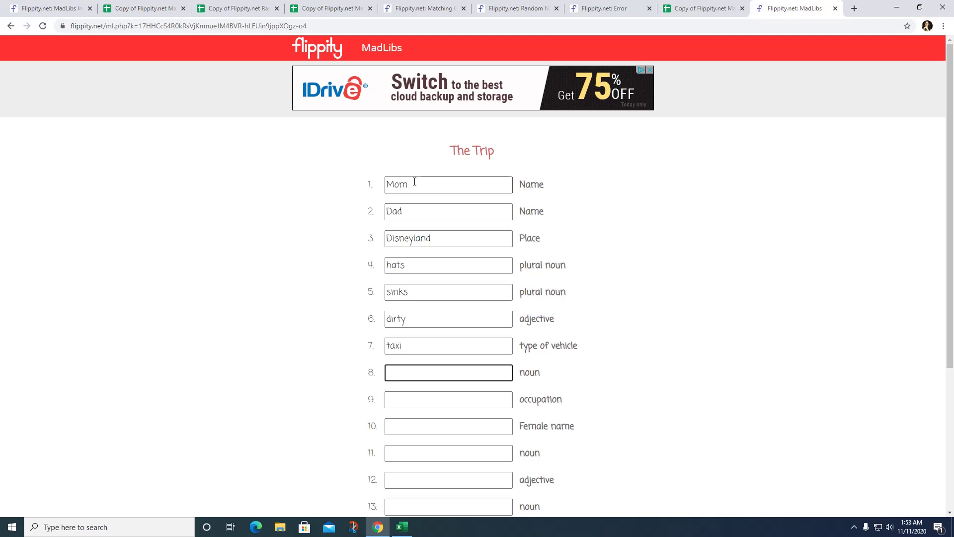
pyautogui.write('toothbrusgh')
pyautogui.press('BackSpace')
pyautogui.write('h')
pyautogui.press('Tab')
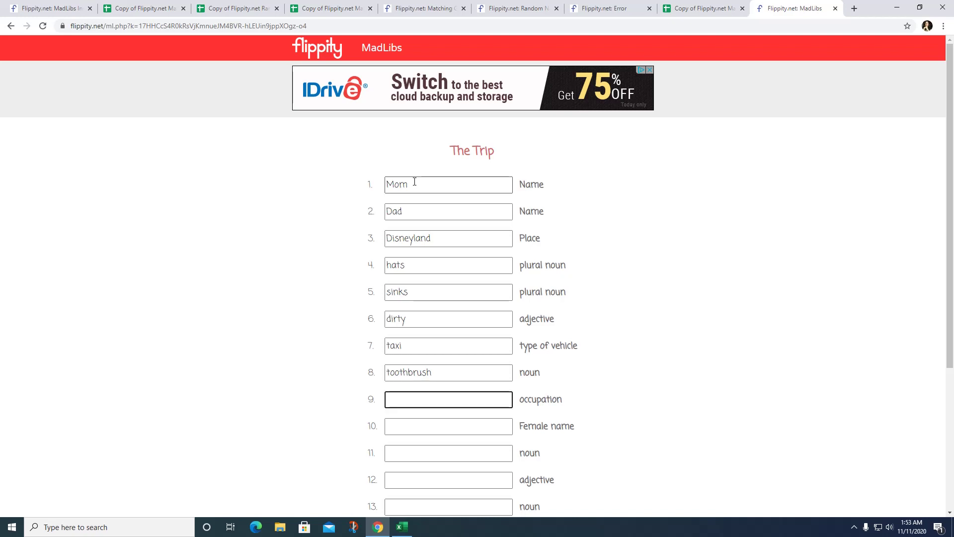
pyautogui.write('plumber')
pyautogui.press('Tab')
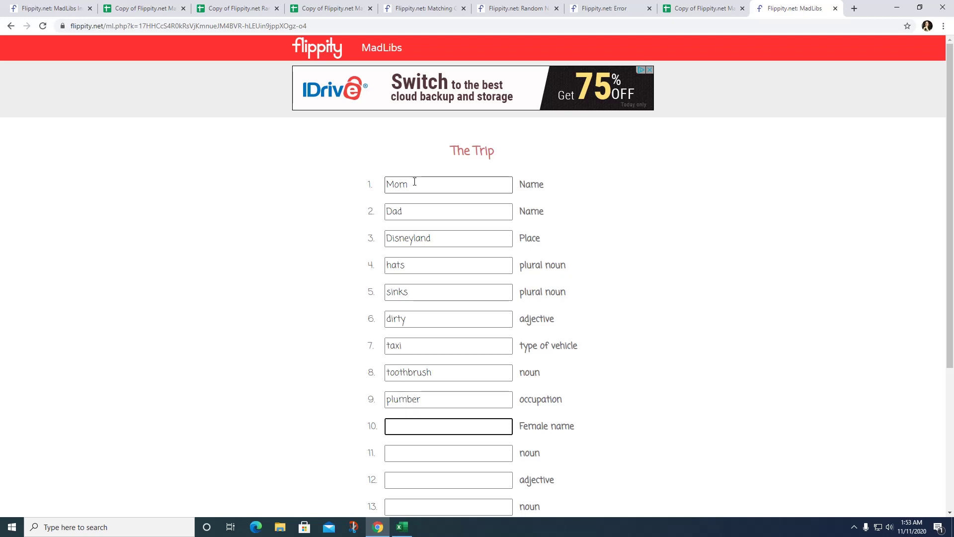
pyautogui.write('Mom')
pyautogui.press('Tab')
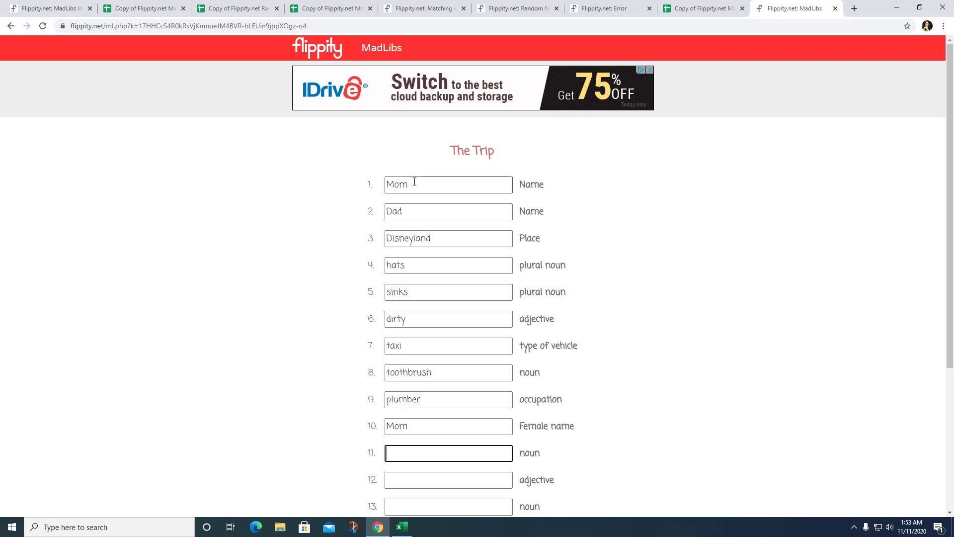
pyautogui.write('bracelet')
pyautogui.press('Tab')
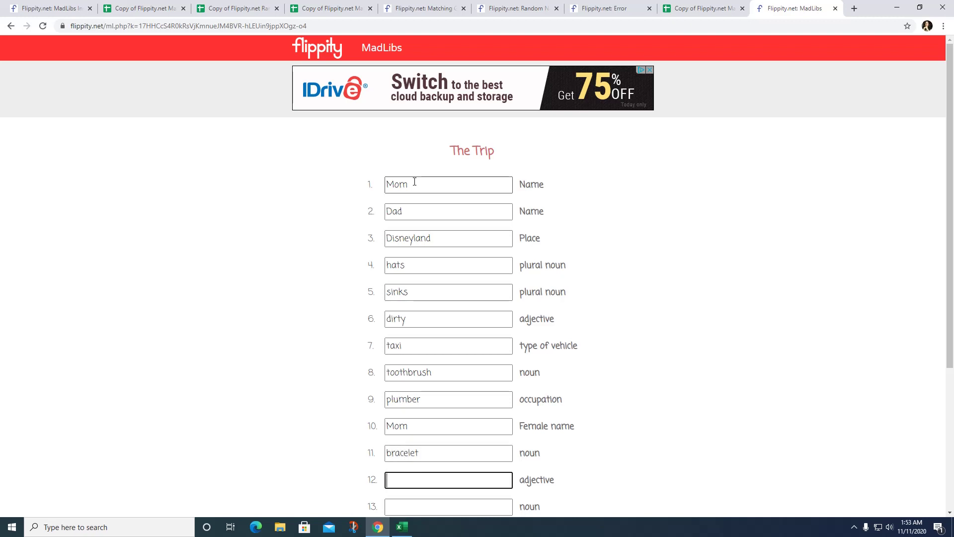
pyautogui.write('shiny')
pyautogui.press('Tab')
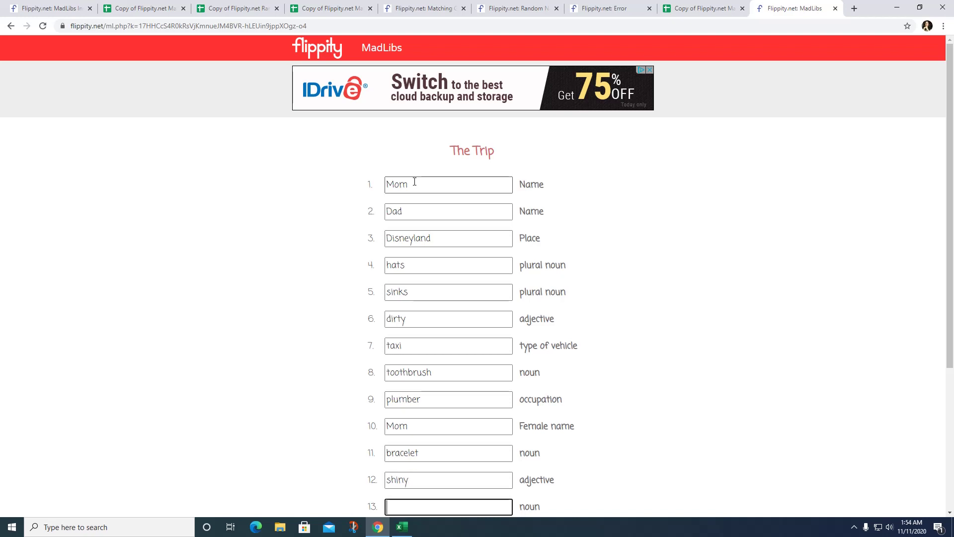
pyautogui.write('chair')
pyautogui.scroll(-5, 677, 199)
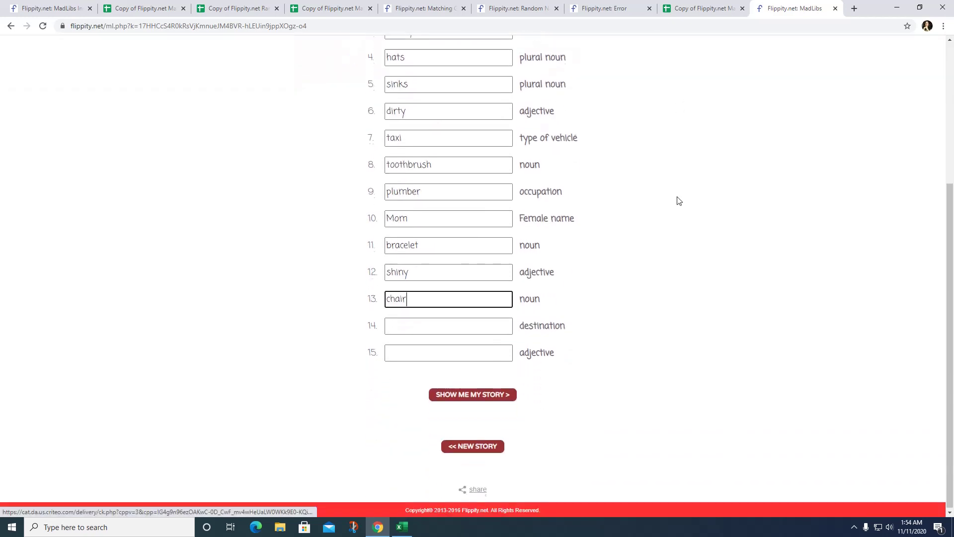
pyautogui.click(475, 324)
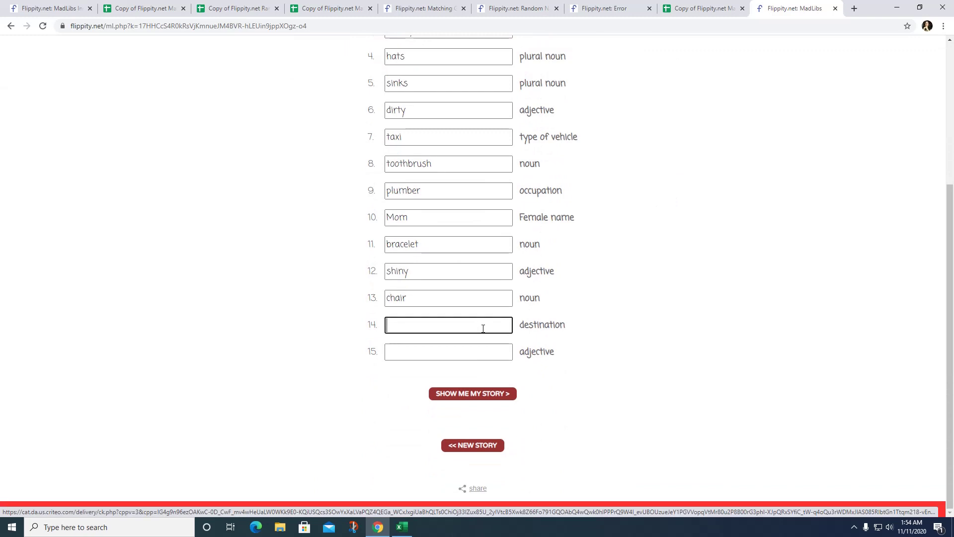
pyautogui.write('zoo')
pyautogui.press('Tab')
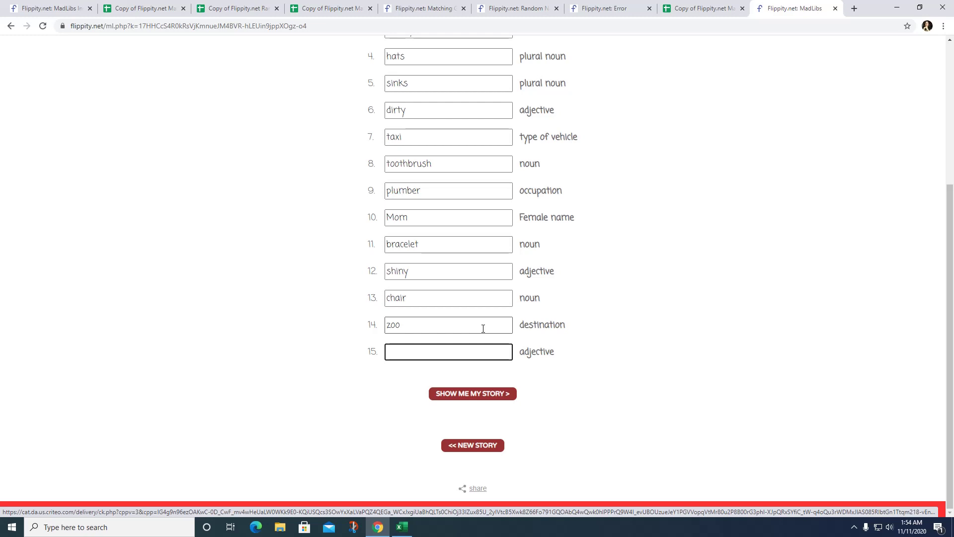
pyautogui.write('sharp')
# Show the finished Trip story with the entered words, then go back to the blank new tab
pyautogui.click(485, 399)
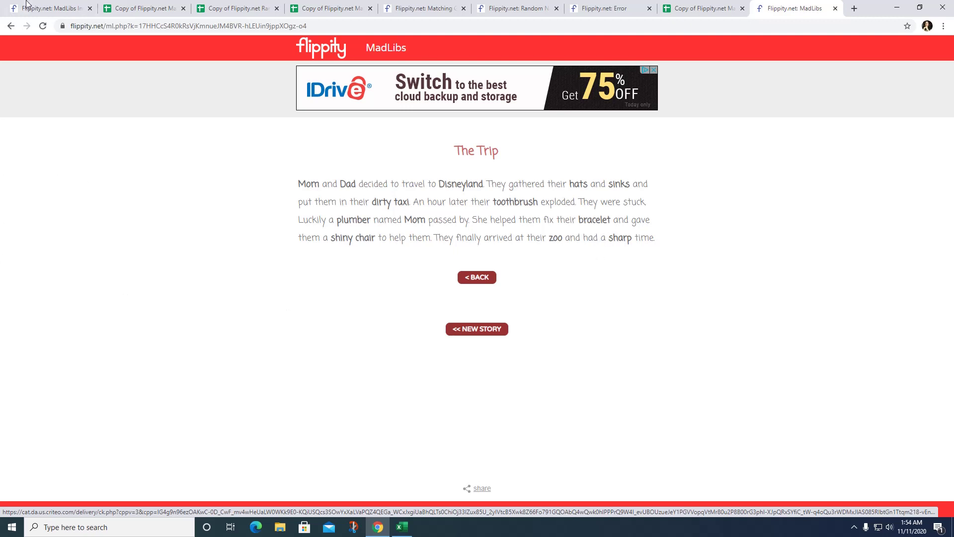
pyautogui.click(10, 26)
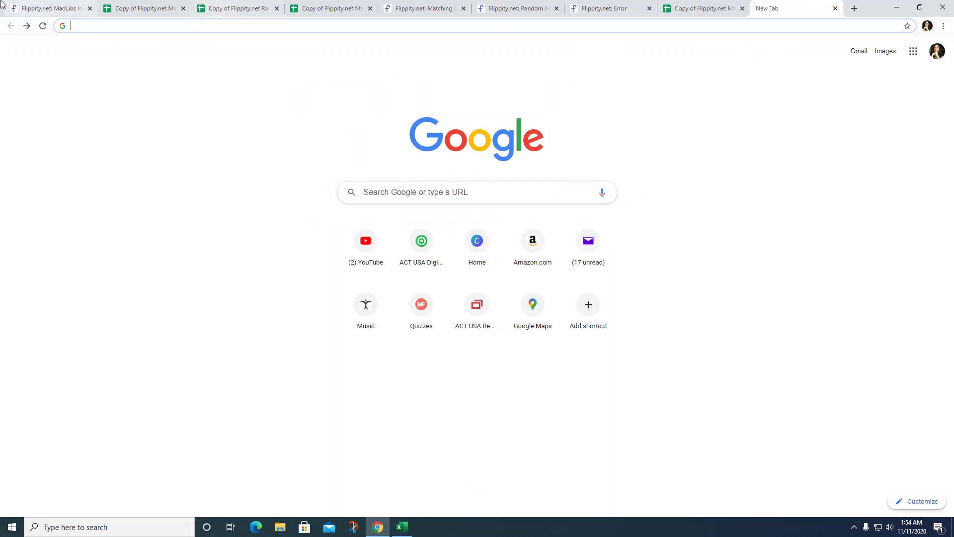
# From the first MadLibs tab, go back to the flippity.net home page gallery of tools
pyautogui.click(43, 11)
pyautogui.click(11, 26)
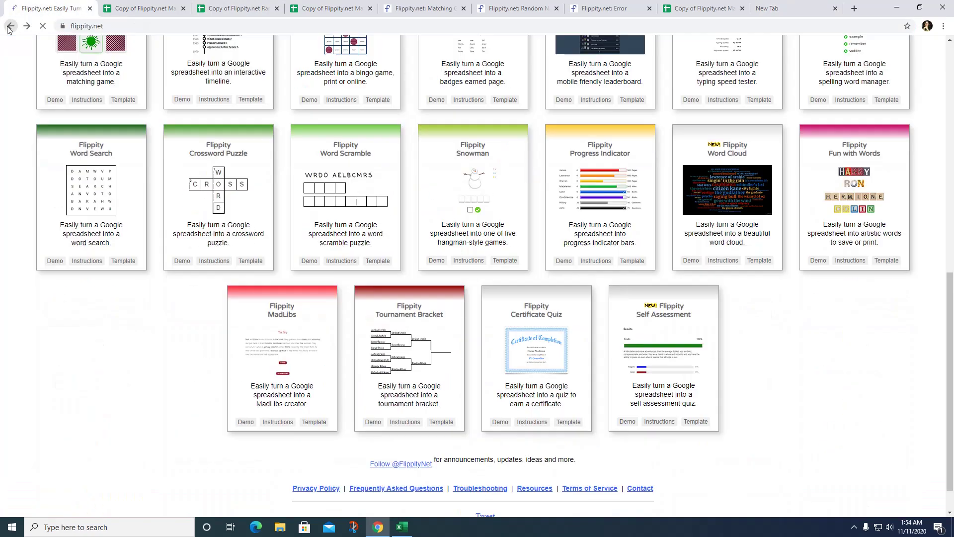